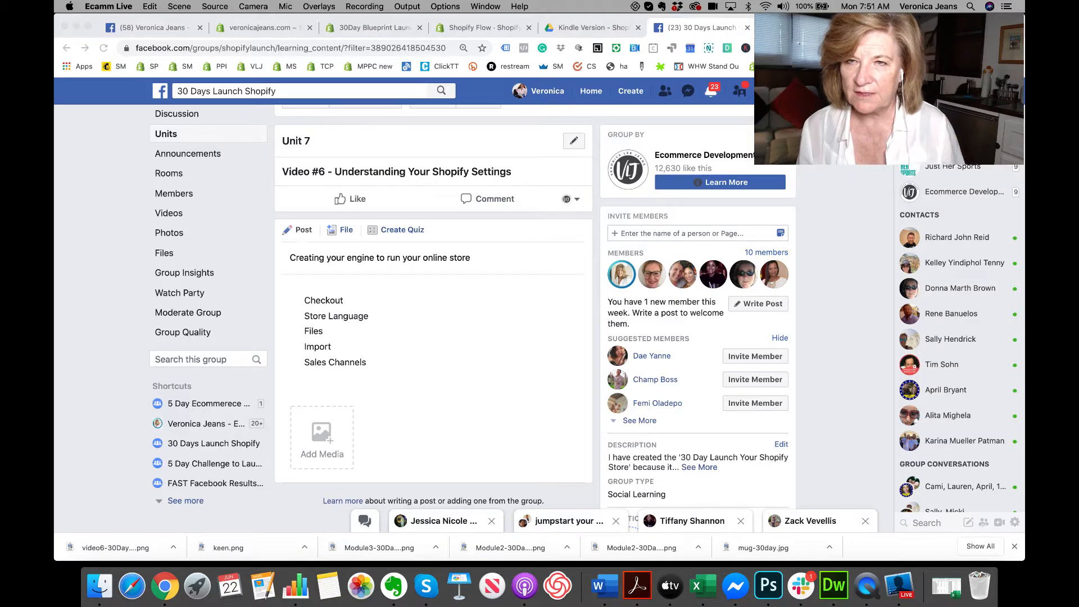
Open the checklist document for all videos in the 30-day course from the Facebook group's files
left_click(158, 251)
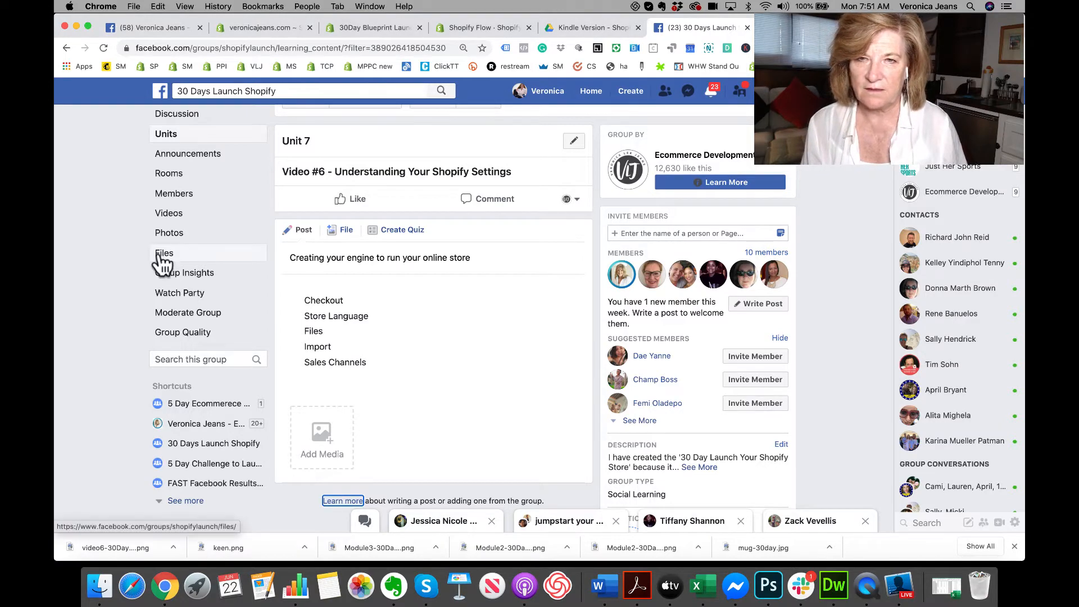
left_click(159, 253)
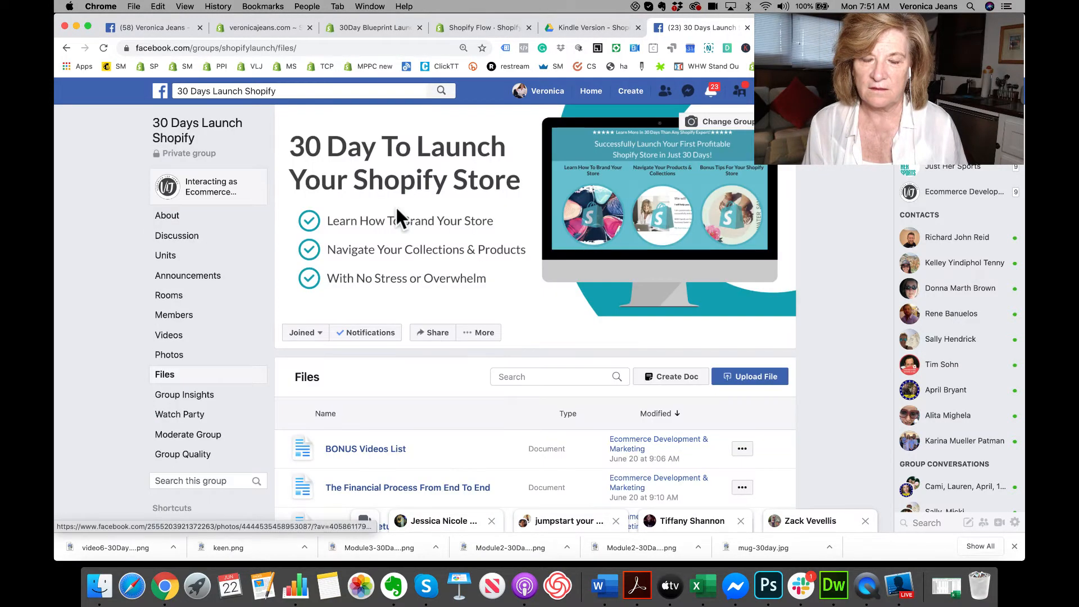
scroll(396, 209, "down", 3)
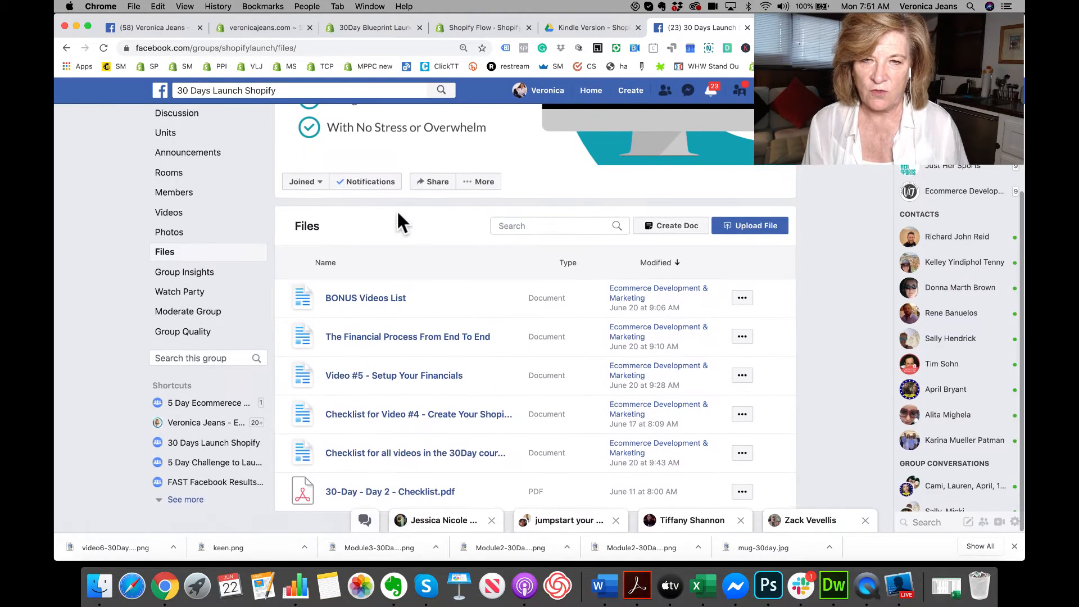
left_click(396, 454)
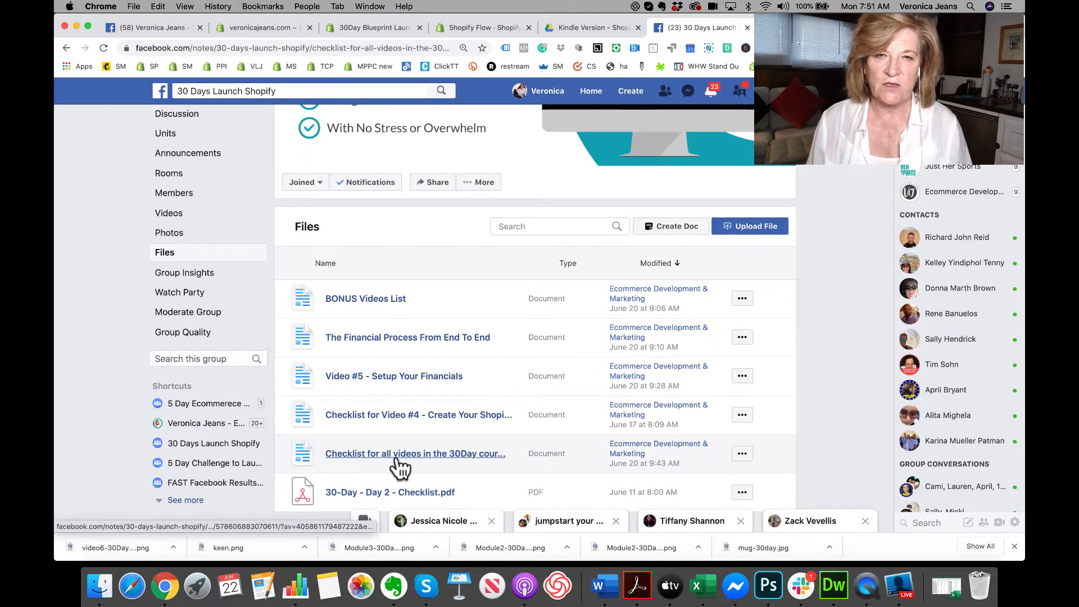
Highlight the titles of Videos #6, #8, #9 and #10 one after another in the checklist and close the document
scroll(396, 454, "down", 15)
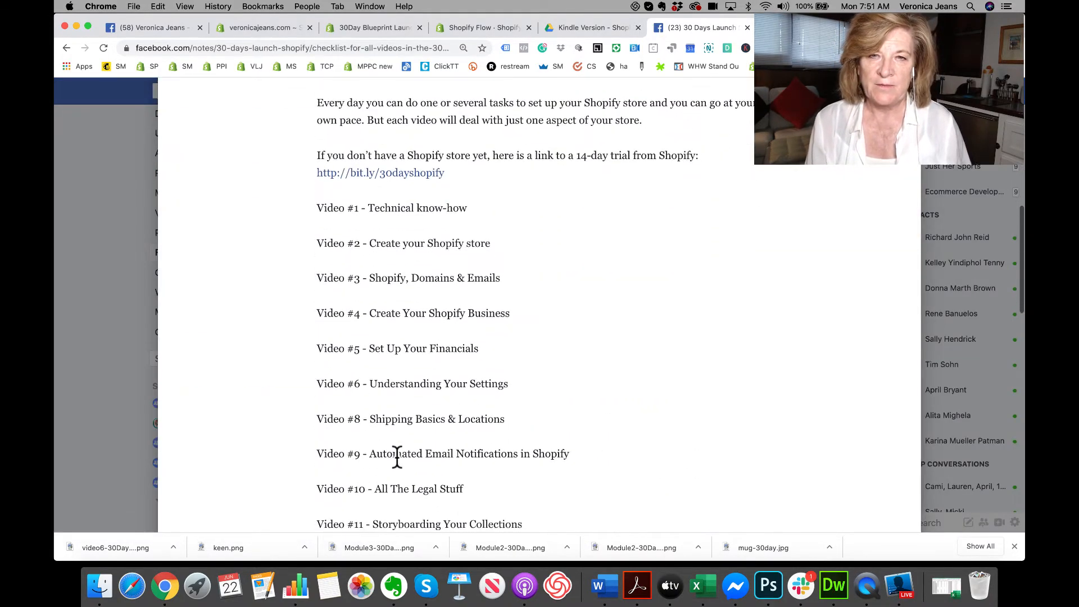
left_click_drag(369, 301, 526, 305)
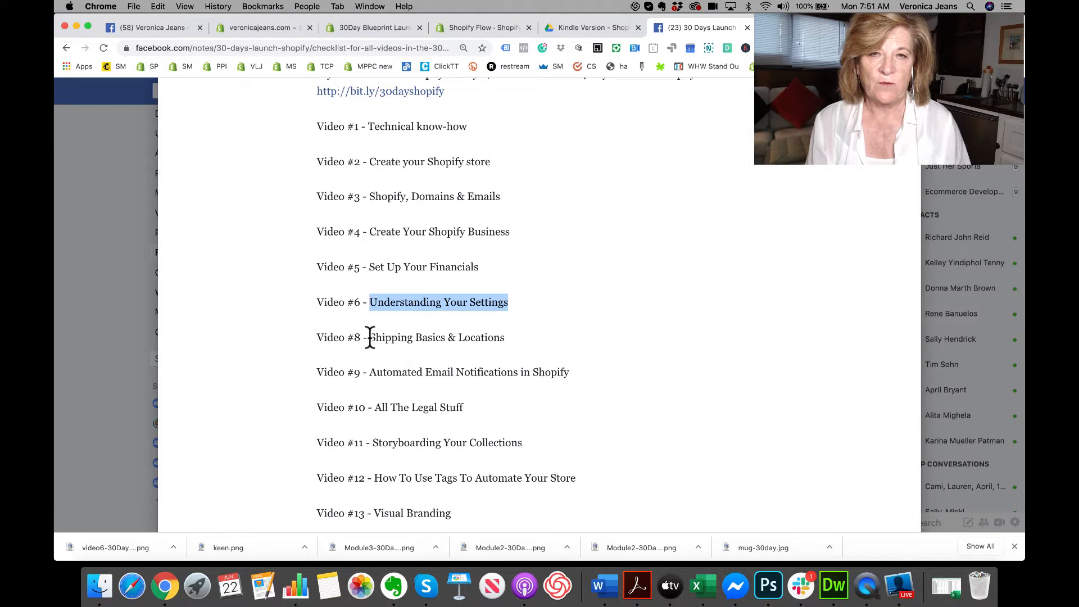
left_click_drag(370, 337, 508, 337)
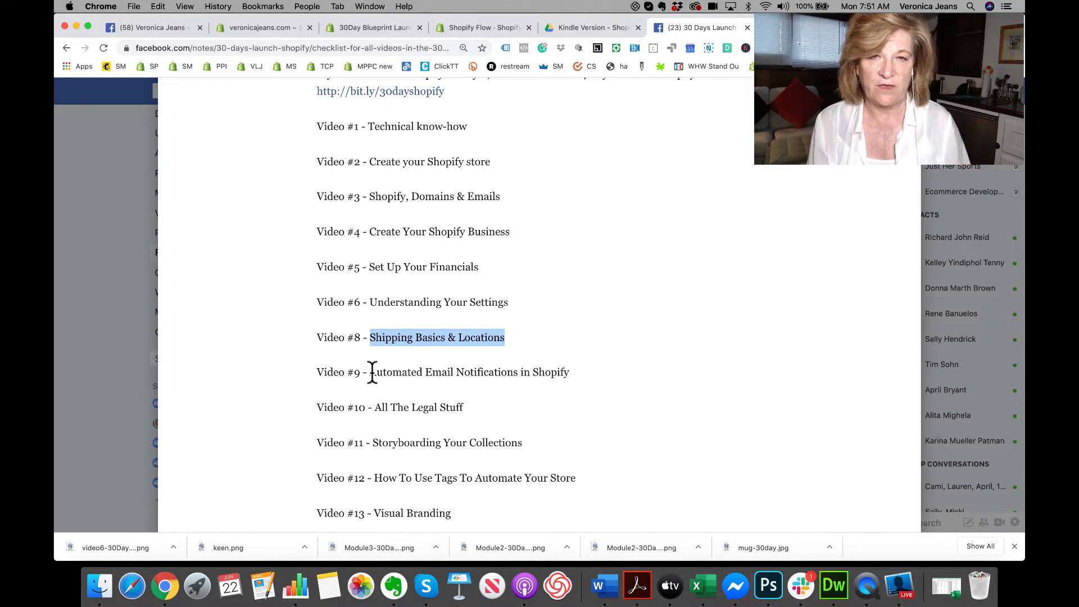
left_click_drag(371, 372, 587, 374)
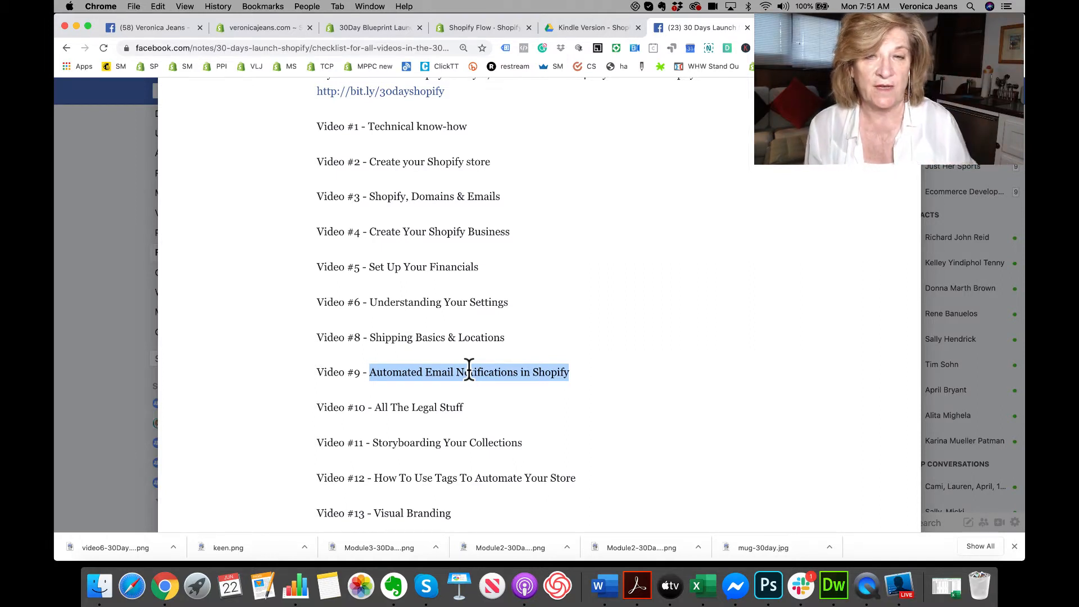
left_click_drag(375, 408, 467, 409)
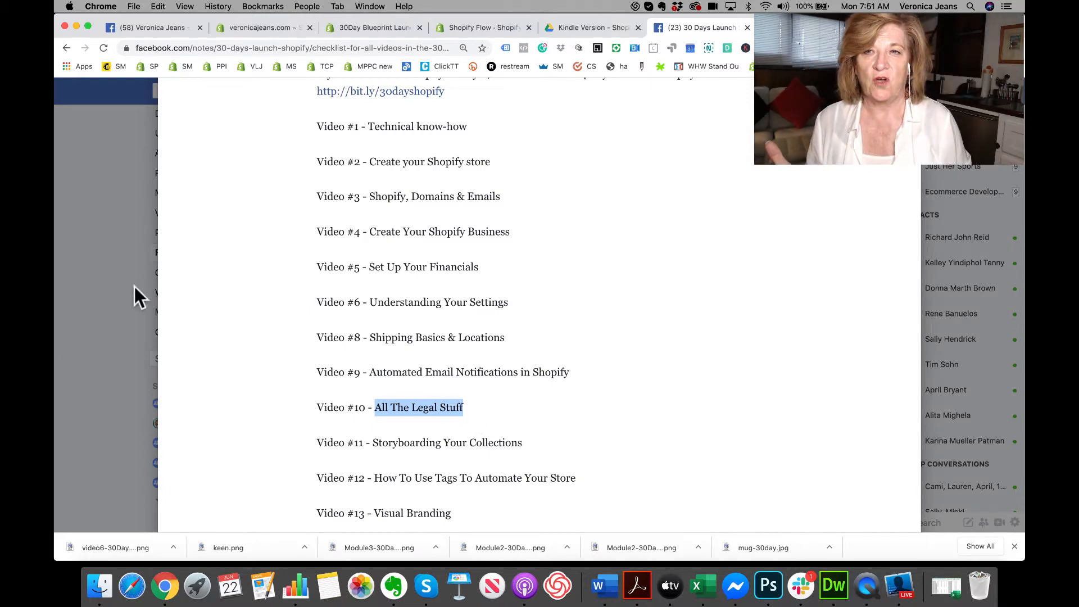
left_click(120, 264)
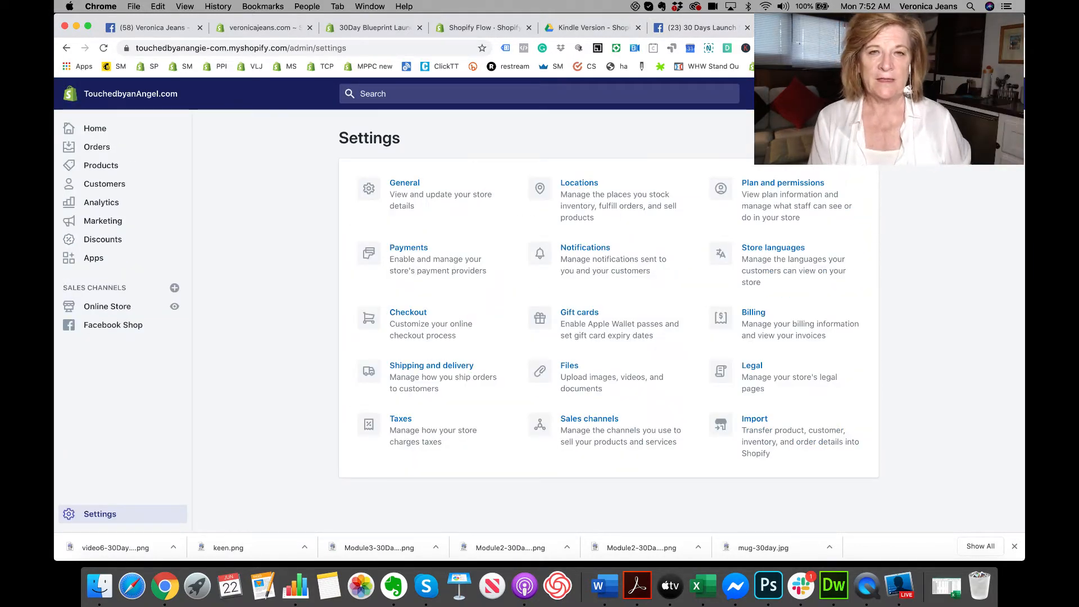
Review the TouchedbyanAngel.com store's general settings, including the industry options, store address, standards and formats, and store currency
left_click(400, 193)
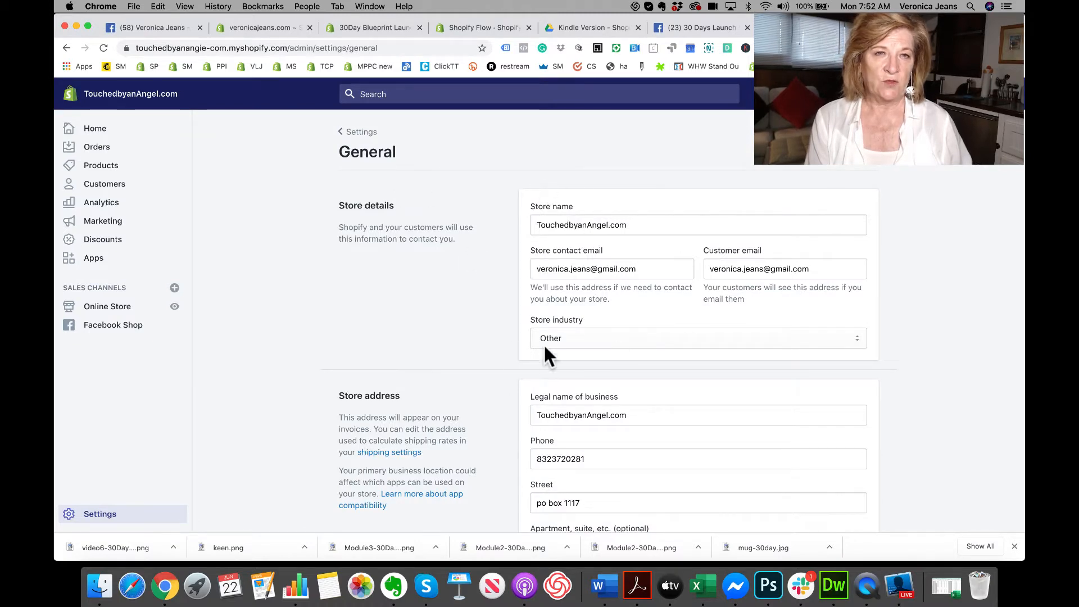
left_click(559, 340)
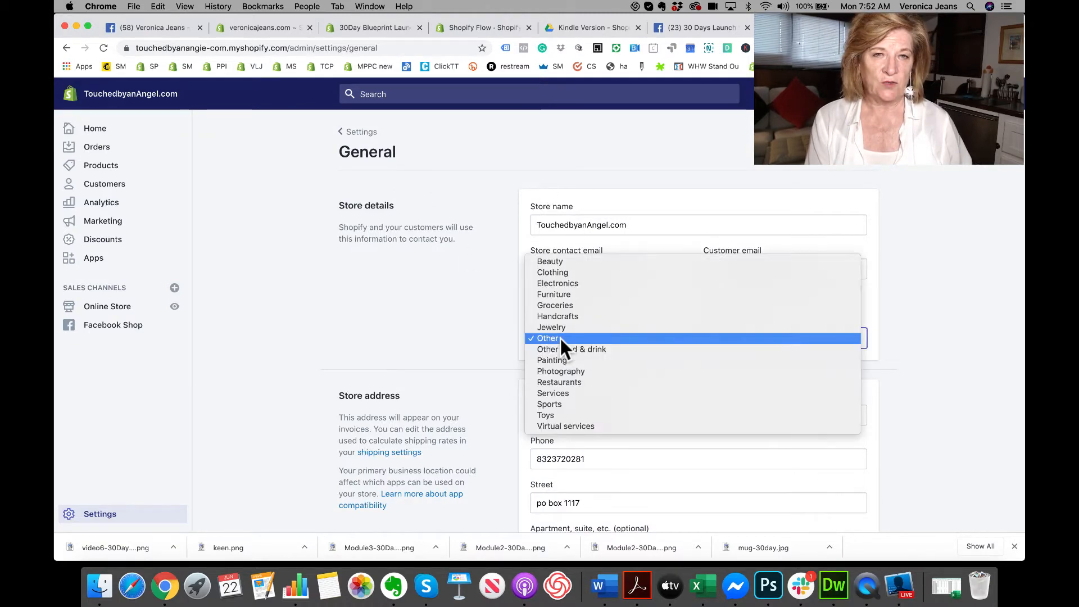
left_click(476, 350)
scroll(475, 348, "down", 5)
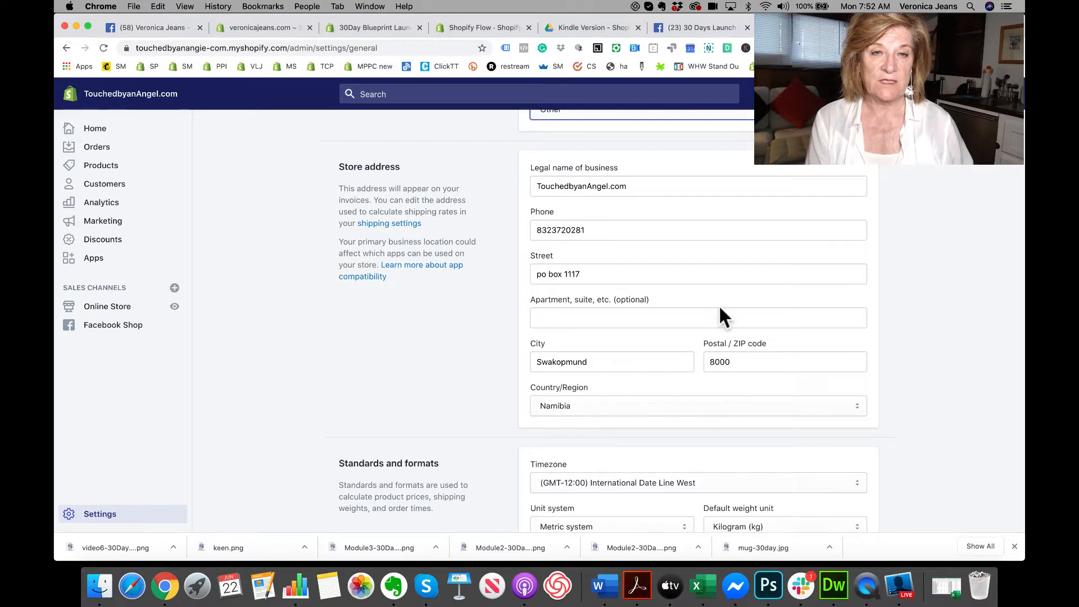
scroll(720, 307, "down", 5)
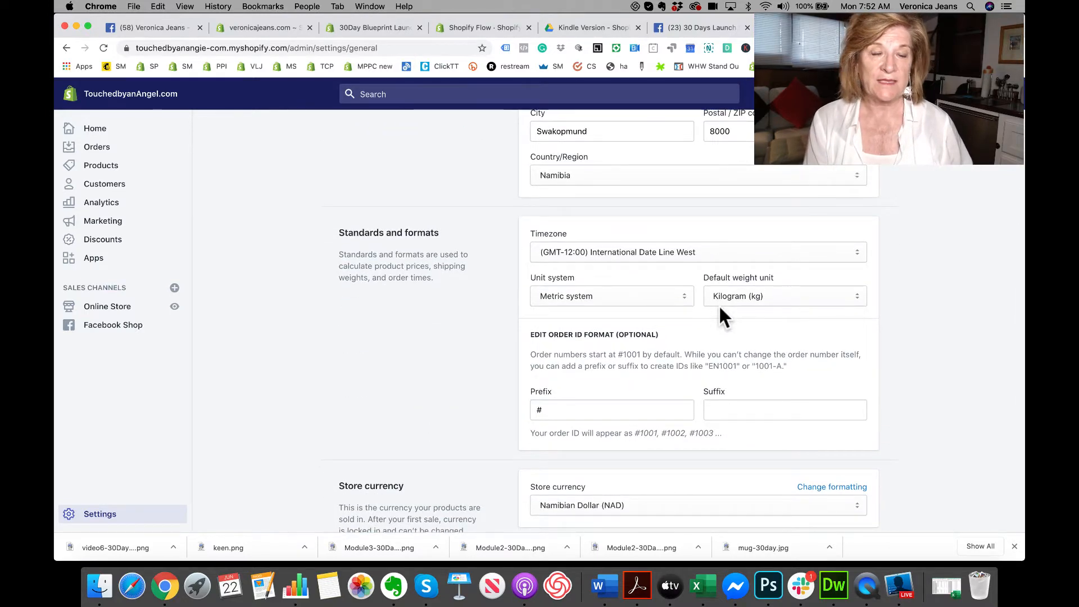
scroll(720, 308, "down", 3)
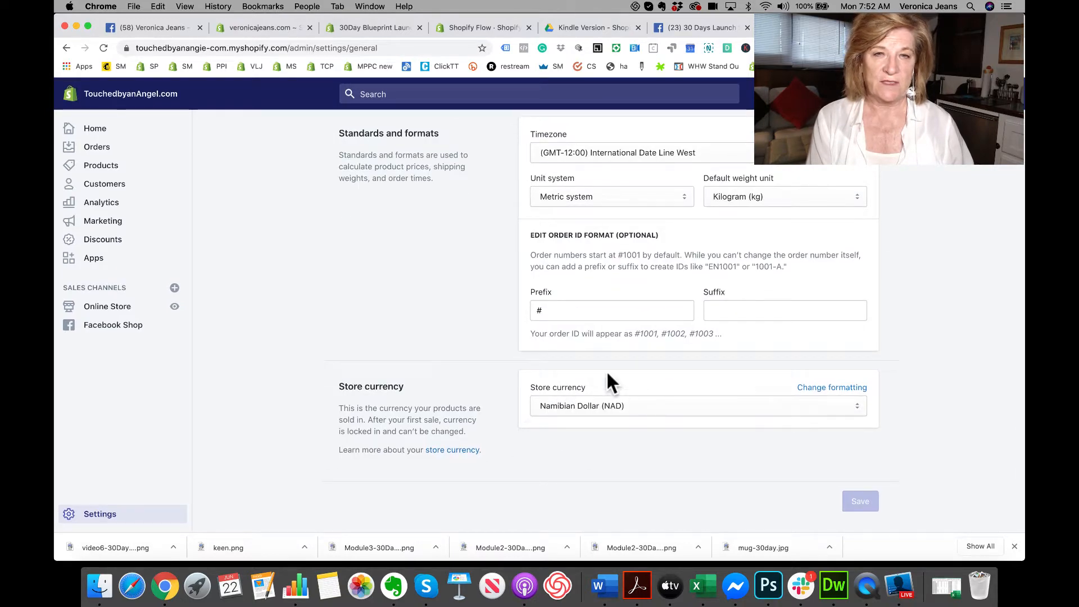
scroll(558, 384, "up", 2)
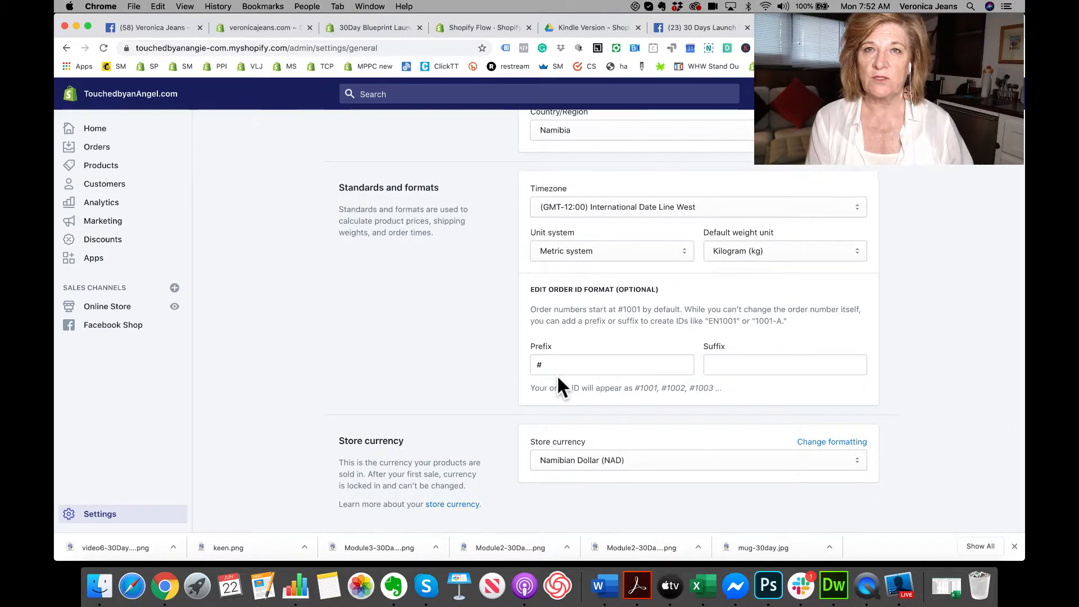
Switch to the other open Shopify store and examine its order ID format and store currency in the general settings
left_click(253, 26)
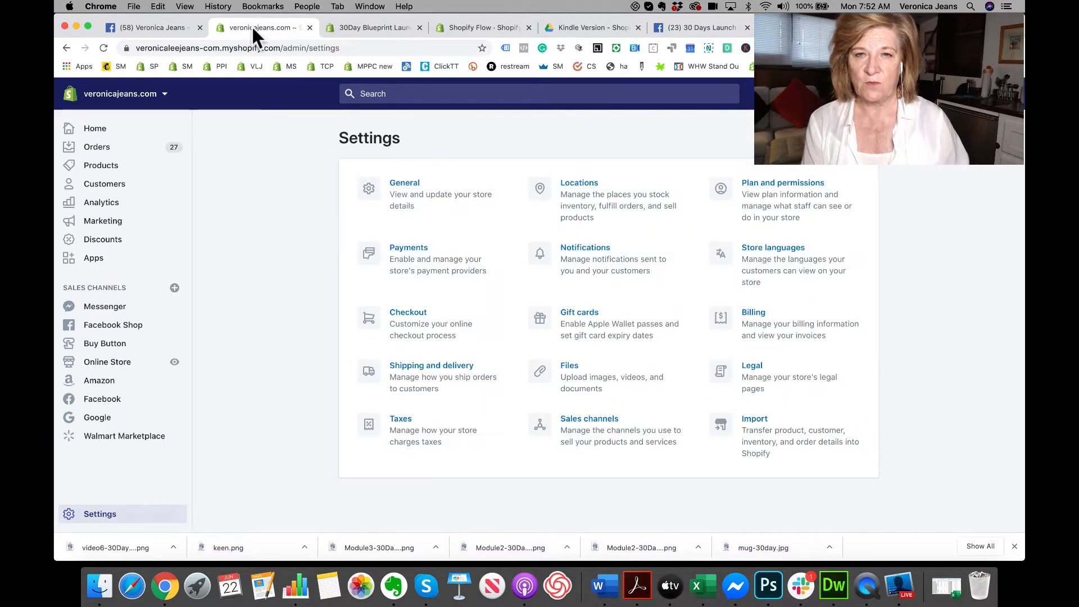
left_click(404, 192)
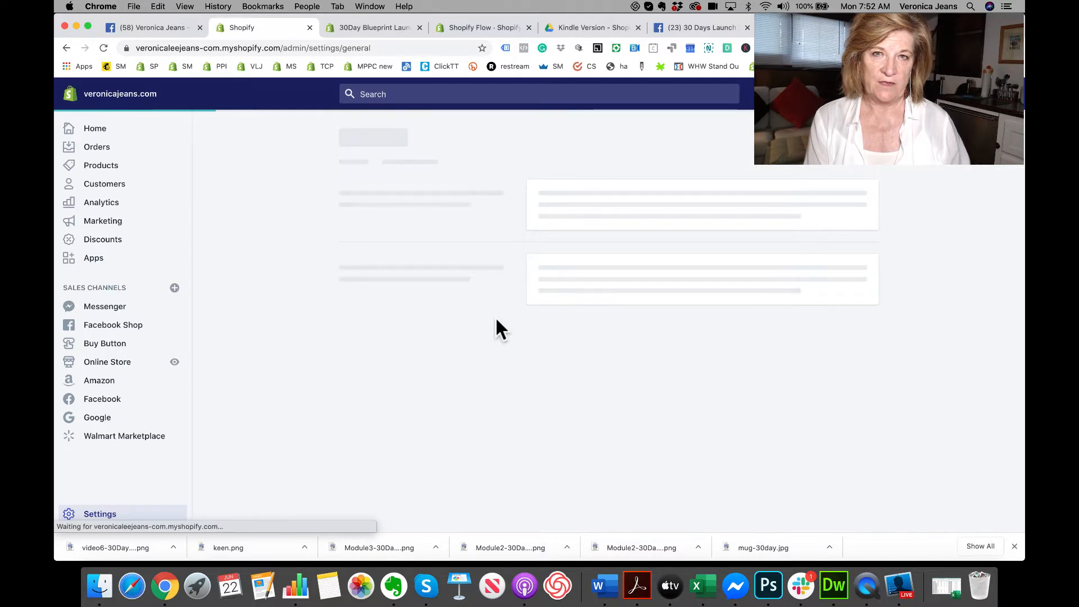
scroll(497, 321, "down", 10)
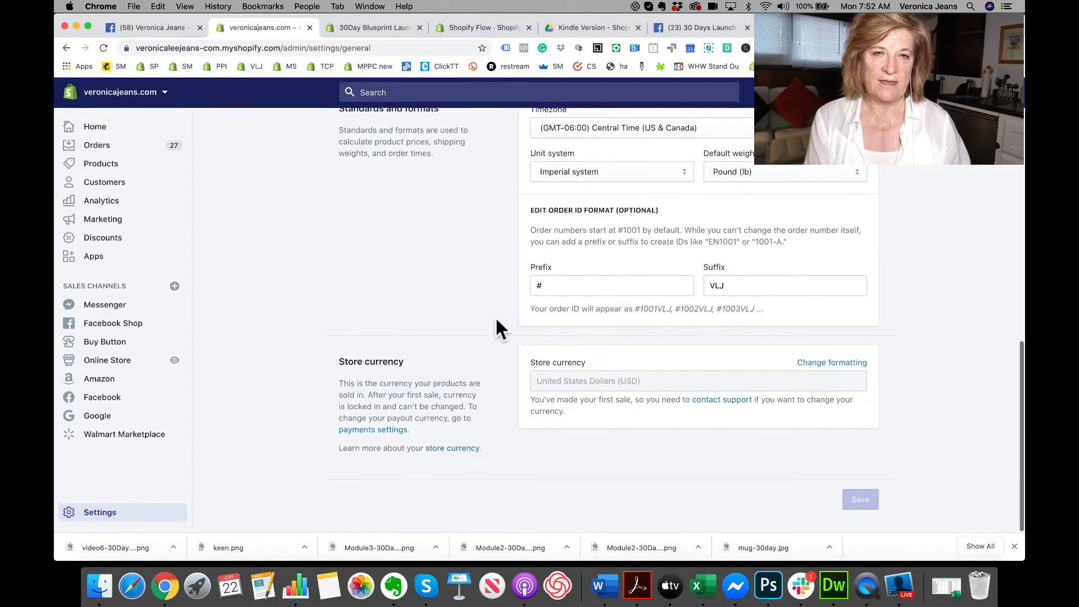
scroll(514, 336, "up", 10)
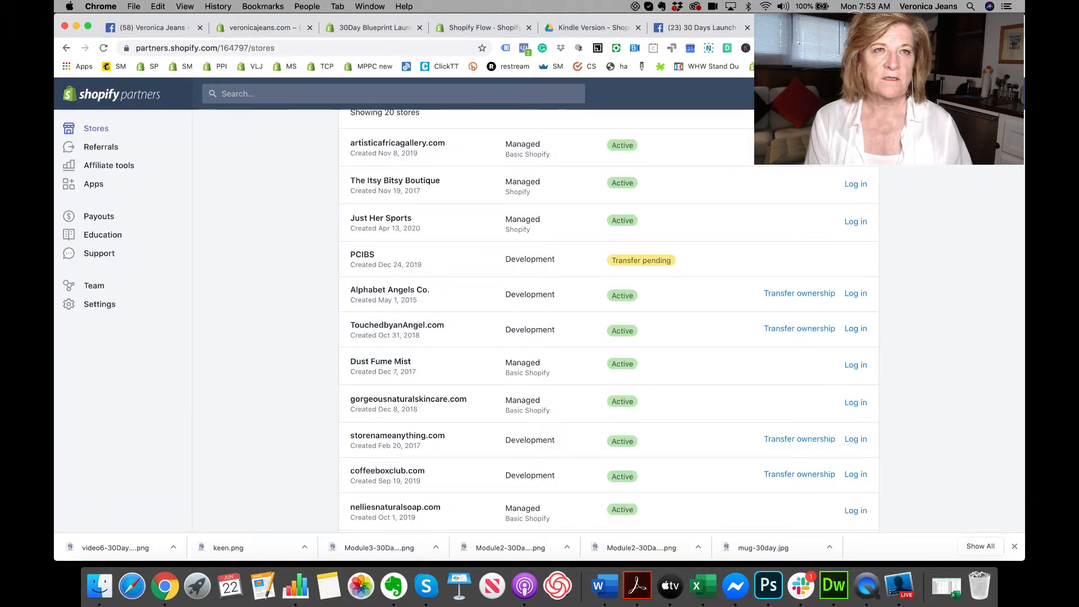
Return to the TouchedbyanAngel.com store and review its payment provider and payment capture settings
left_click(858, 28)
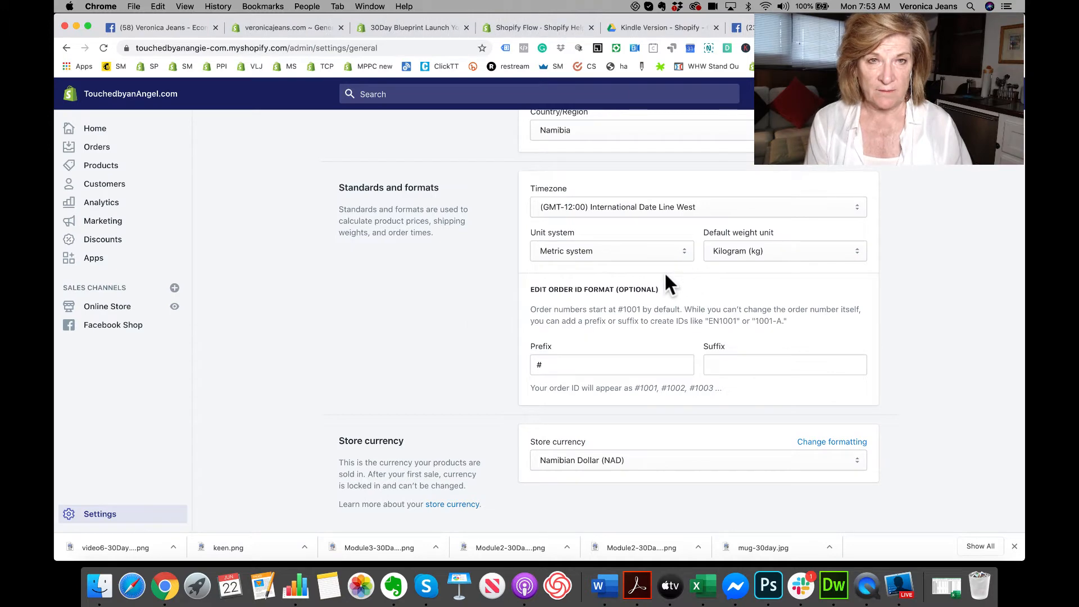
scroll(630, 332, "up", 3)
scroll(629, 336, "up", 5)
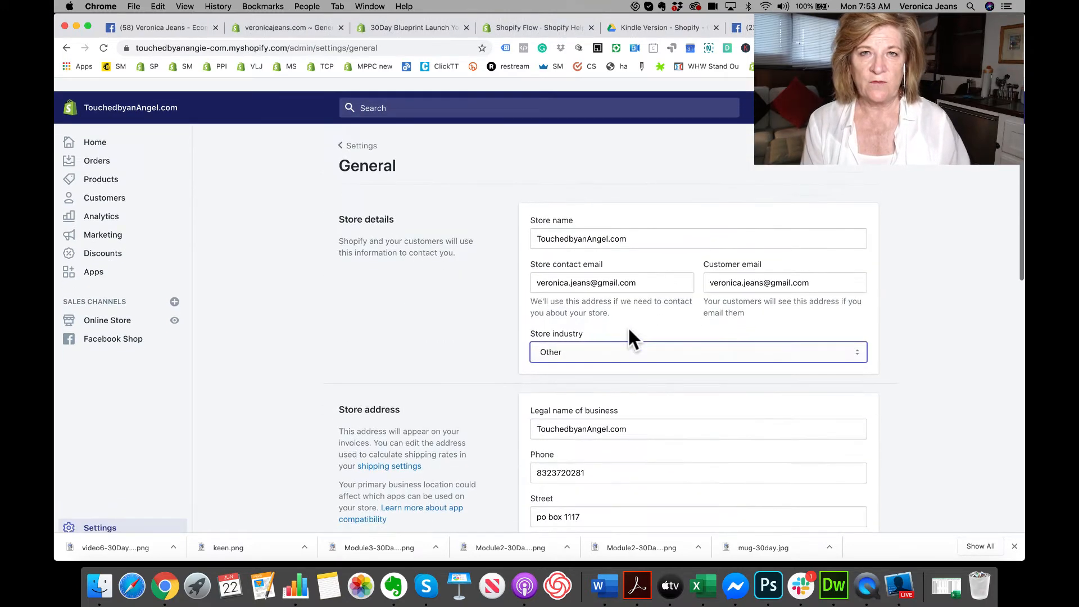
left_click(354, 140)
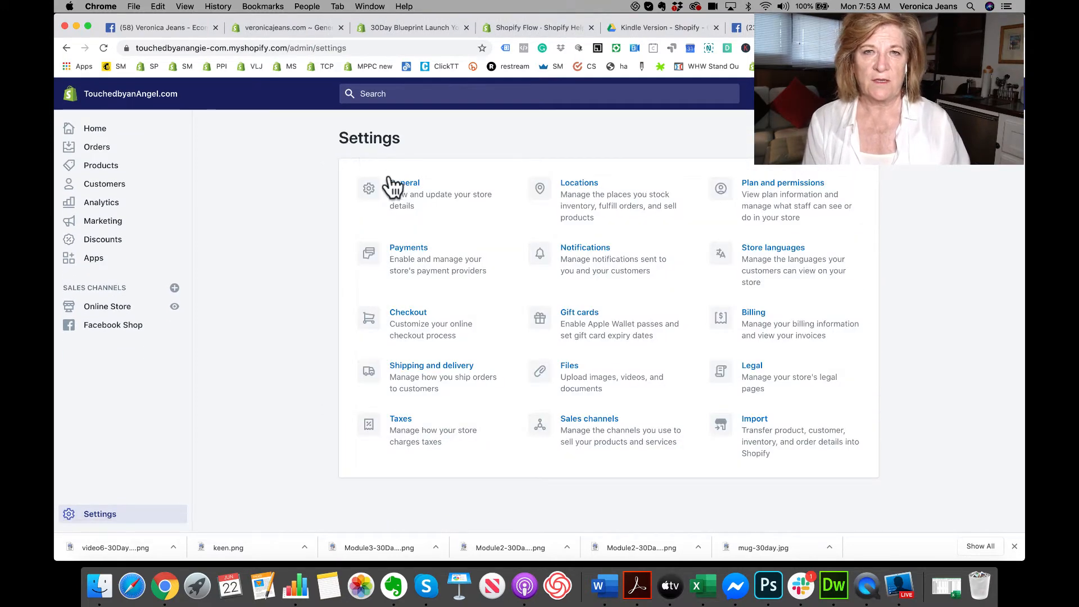
left_click(401, 255)
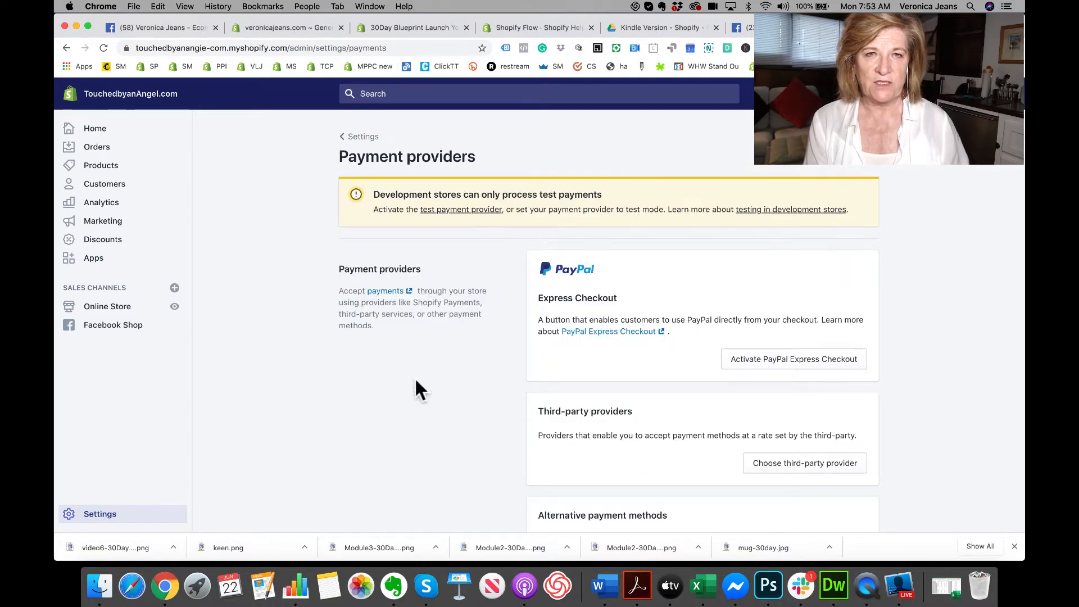
scroll(622, 457, "down", 10)
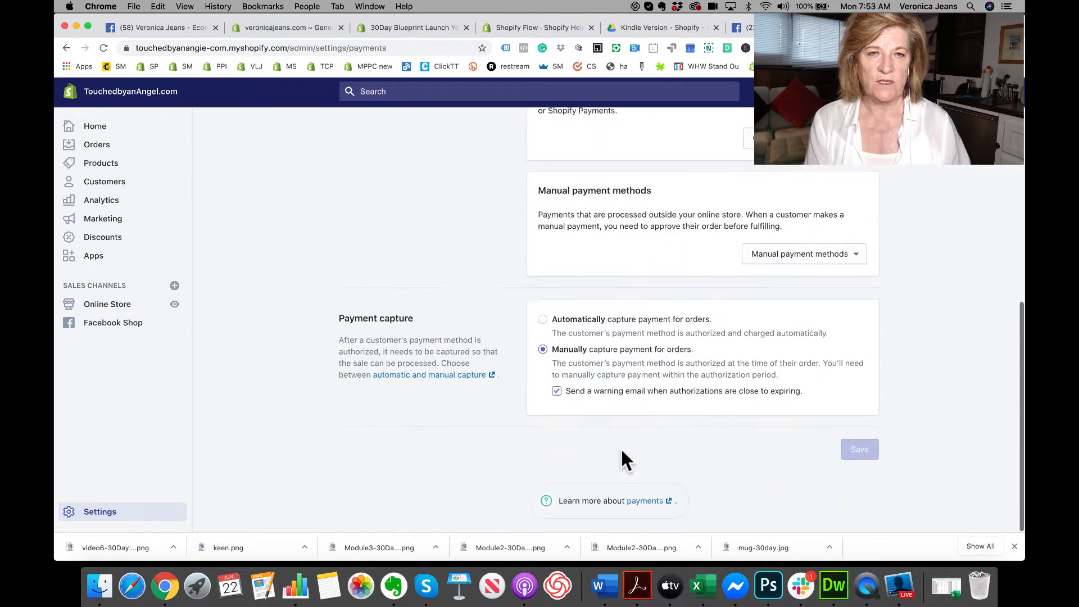
scroll(621, 447, "up", 10)
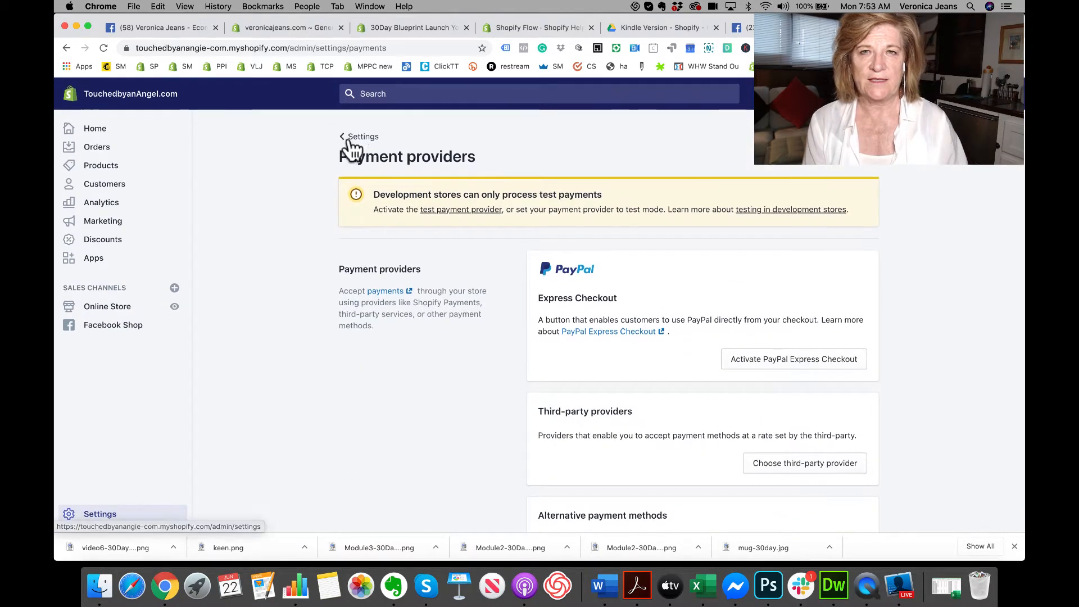
left_click(348, 140)
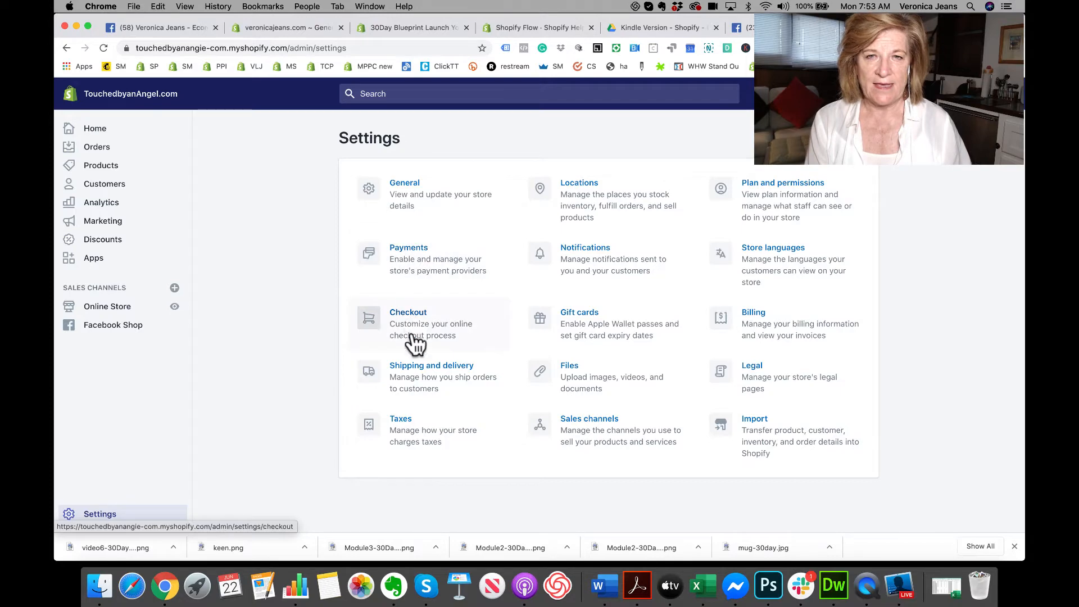
View the store's tax settings and look through its checkout settings for customer accounts and customer contact
left_click(401, 427)
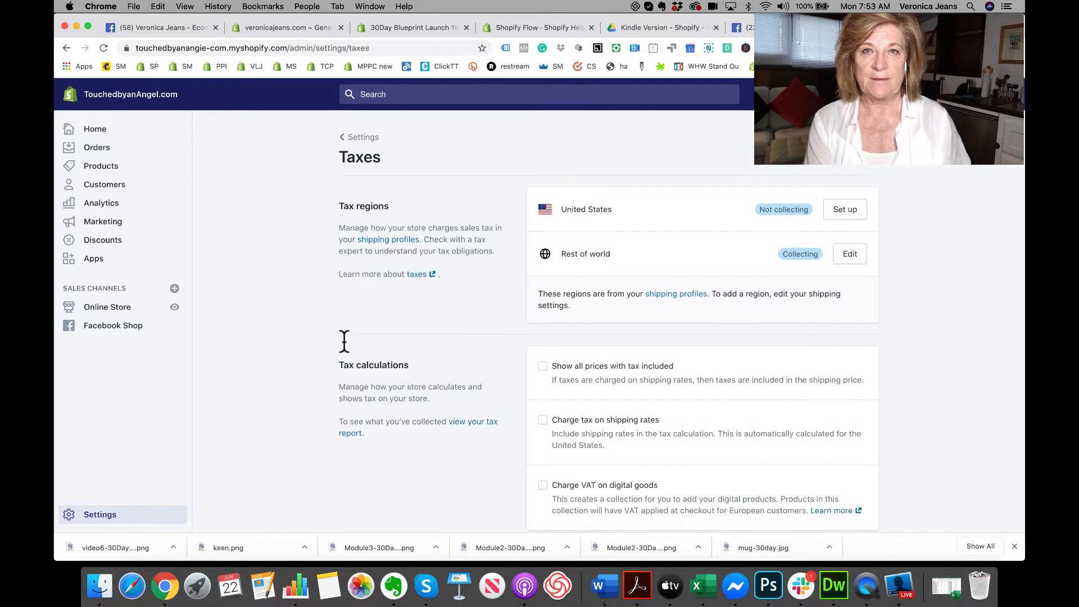
left_click(355, 137)
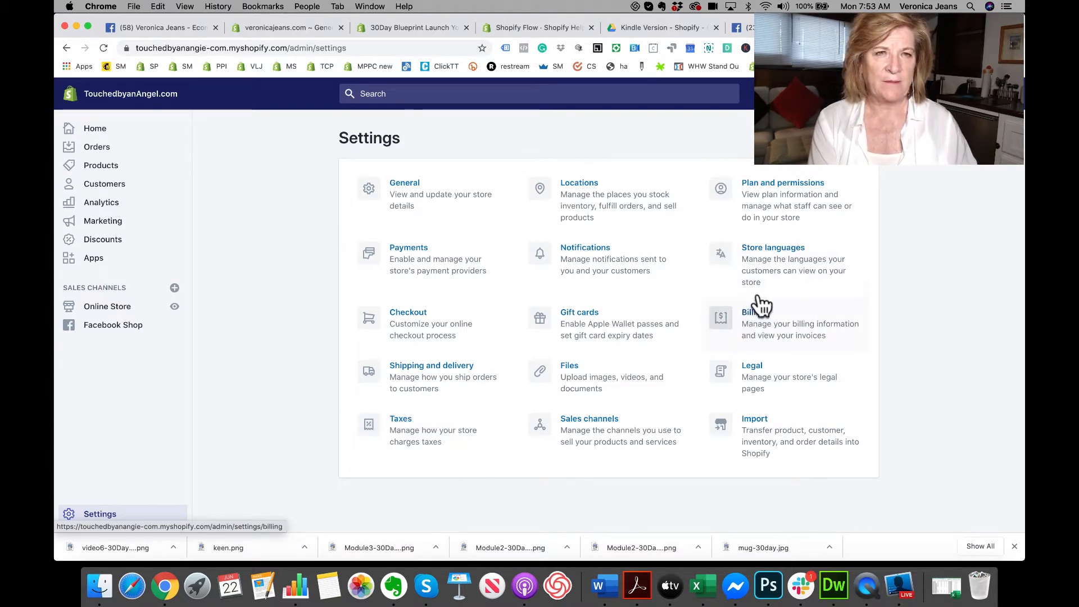
left_click(401, 322)
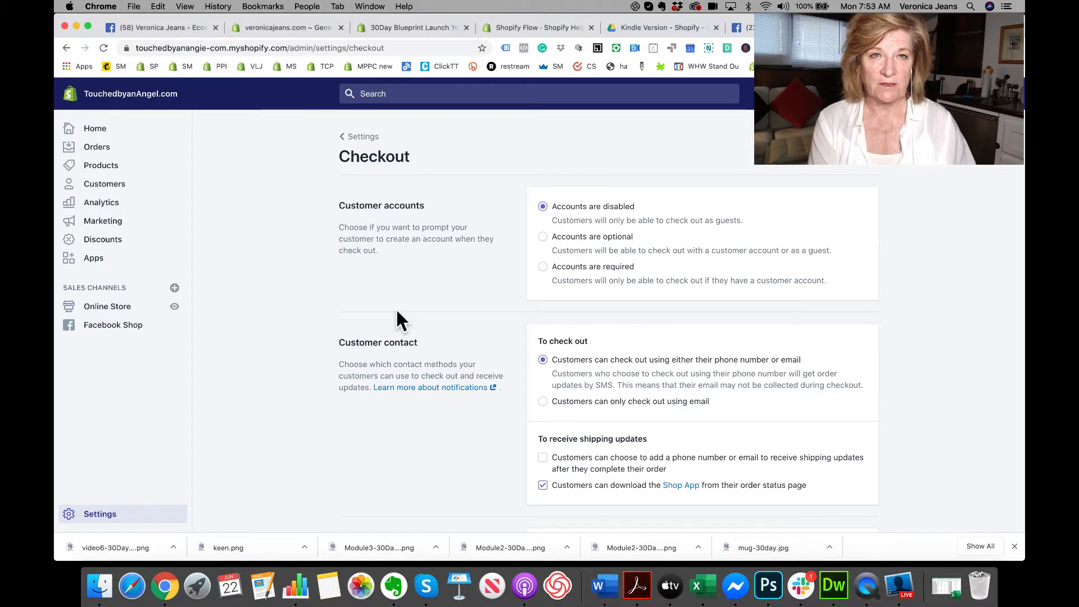
scroll(397, 313, "down", 5)
scroll(397, 315, "up", 5)
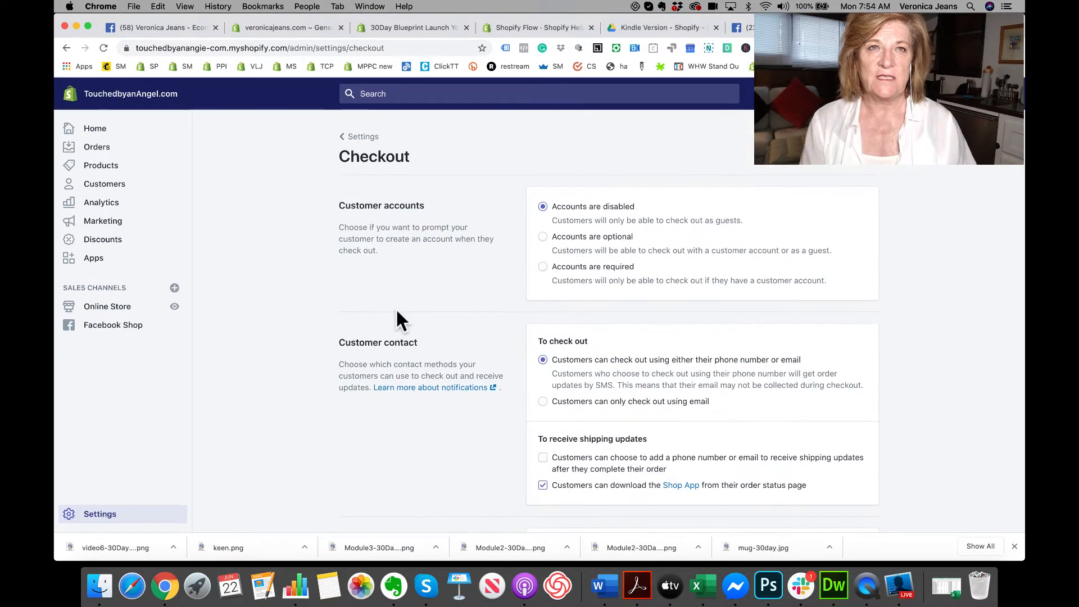
Switch to the other Shopify store and open its live theme, artisan, for customization
left_click(270, 28)
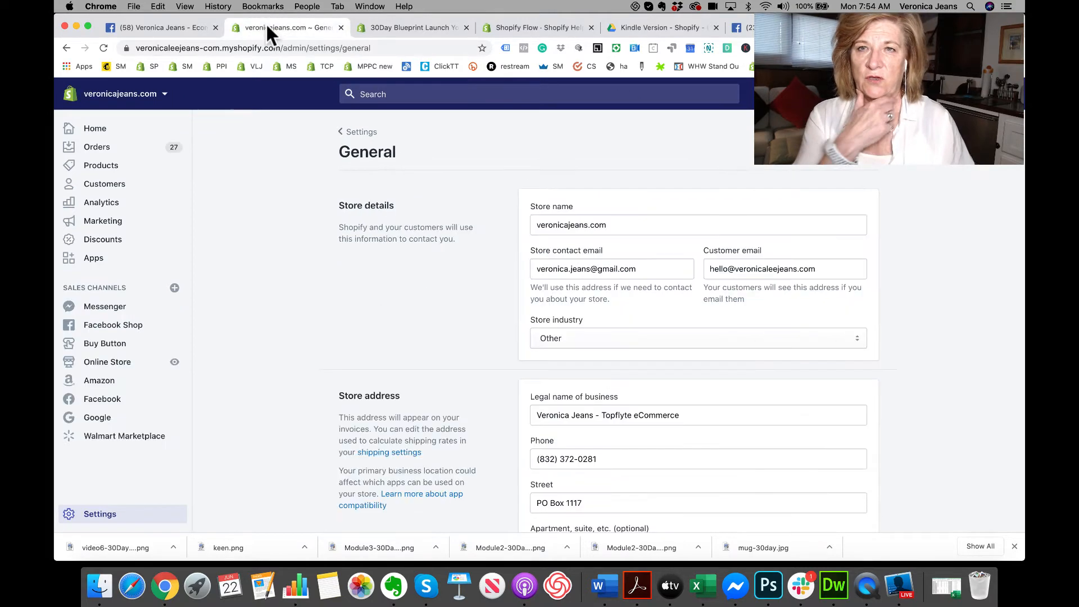
left_click(99, 363)
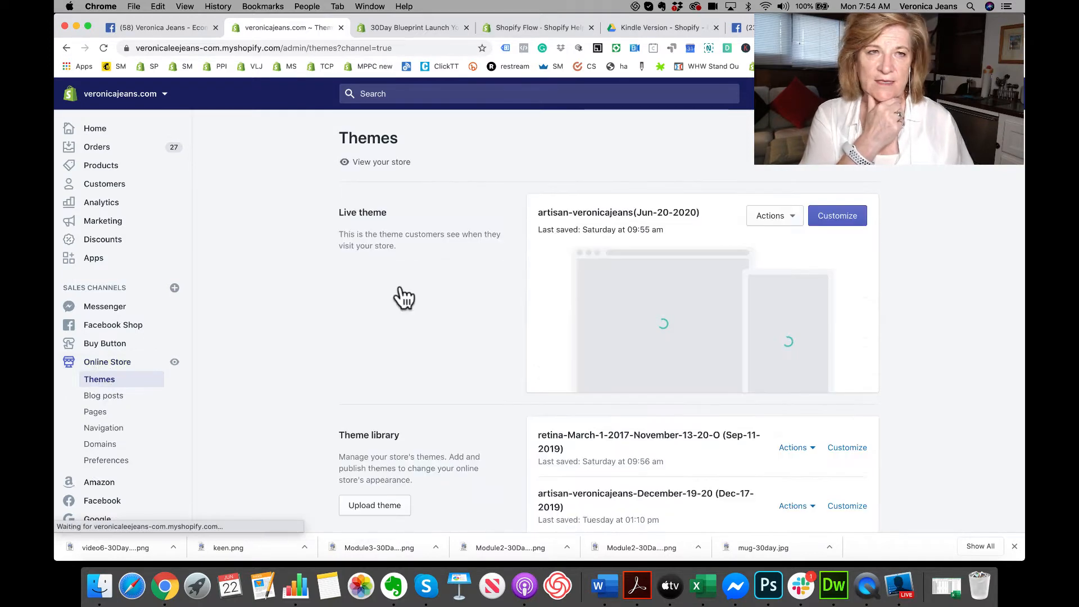
left_click(838, 217)
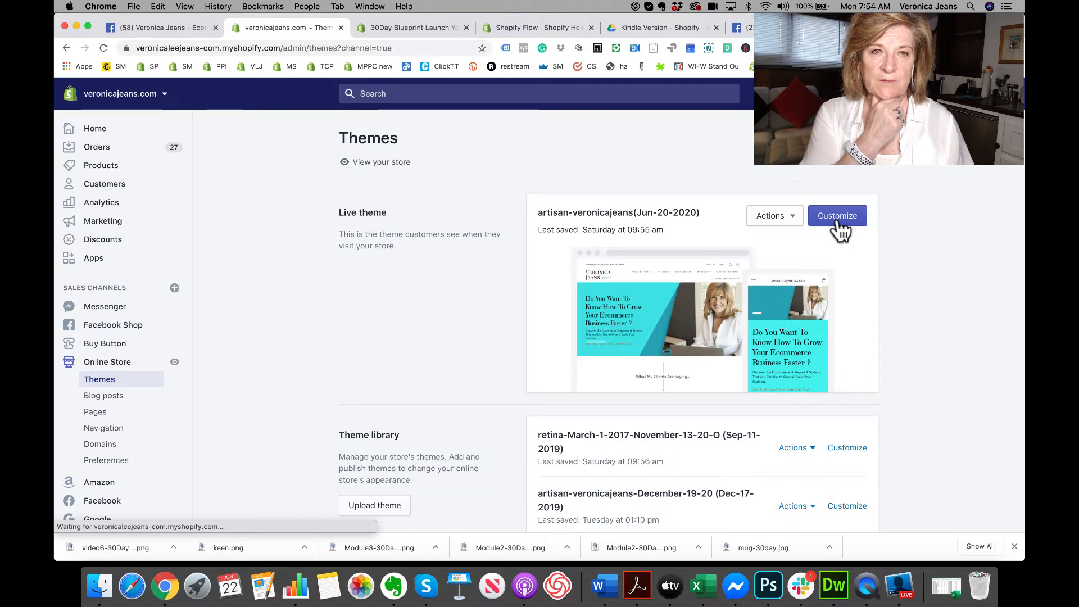
left_click(838, 218)
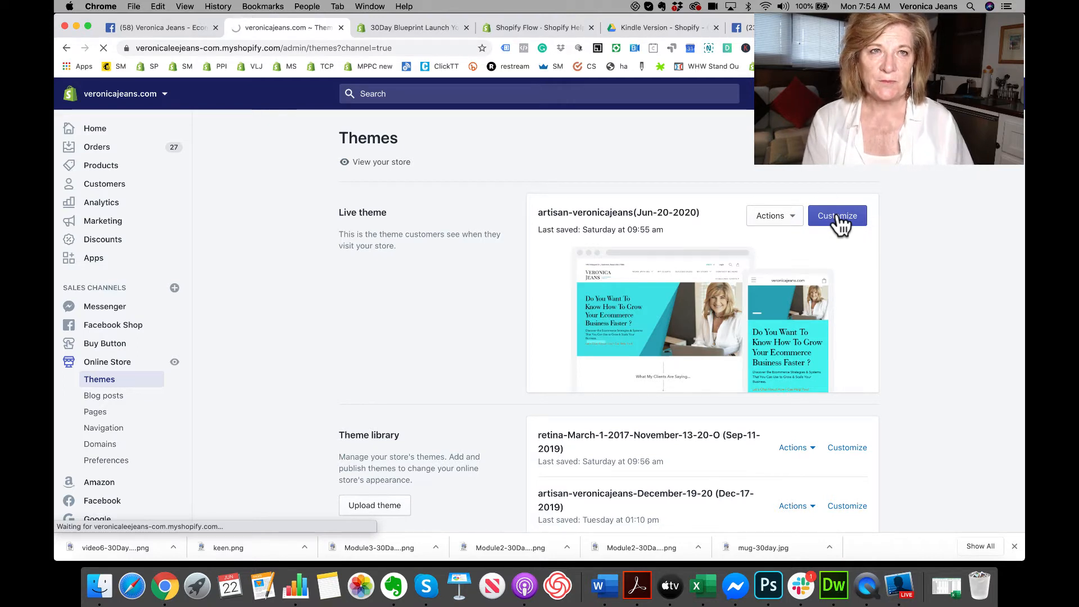
Open the theme's Checkout page in the editor and review its checkout form and its banner, logo and main content area settings
left_click(716, 27)
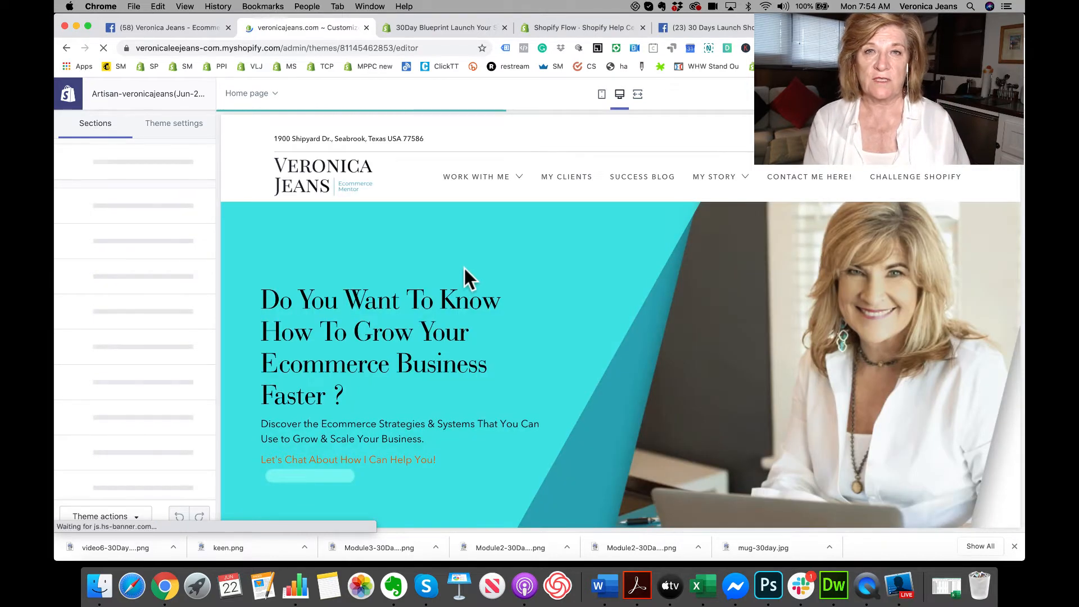
left_click(258, 99)
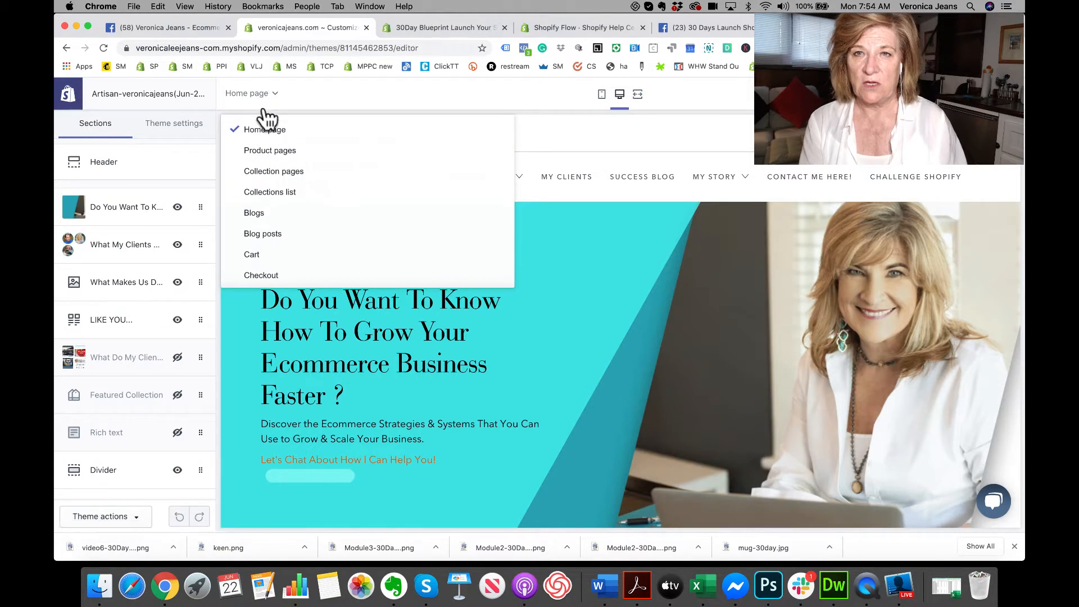
left_click(279, 278)
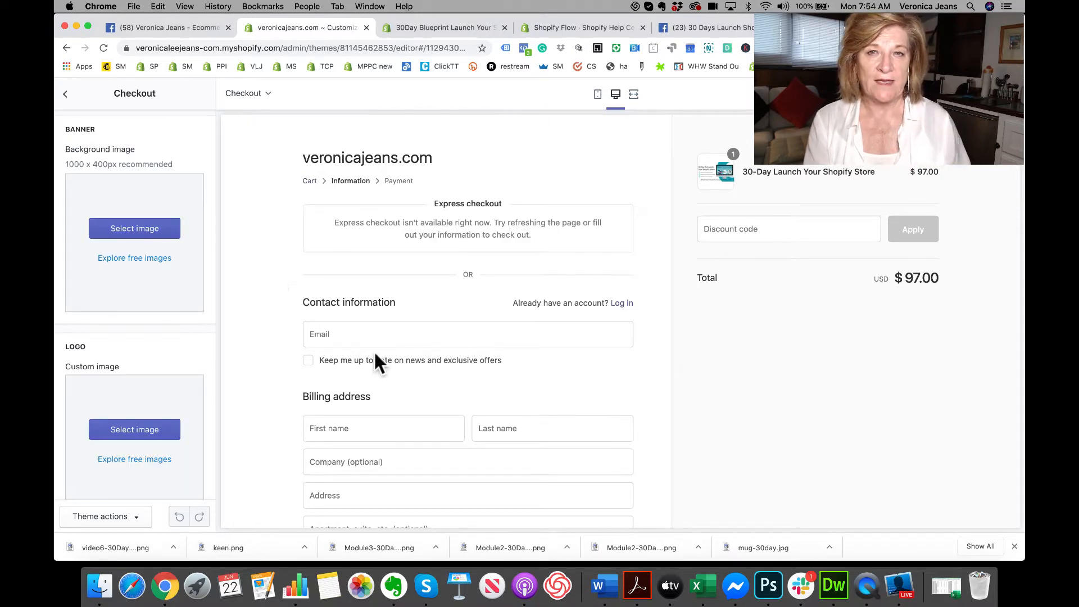
scroll(432, 417, "down", 5)
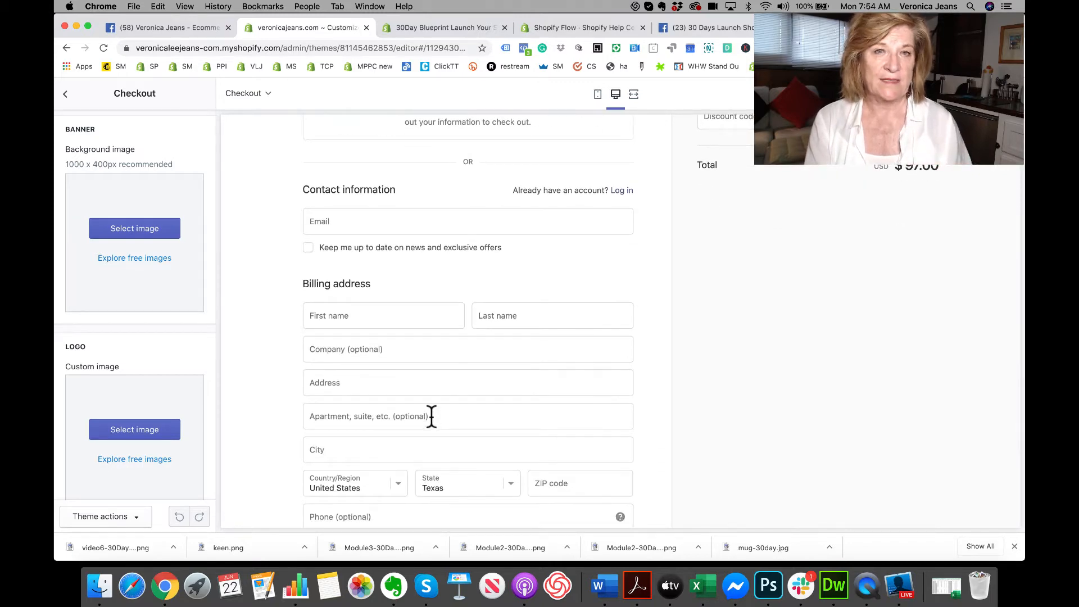
scroll(431, 418, "down", 5)
scroll(431, 416, "up", 10)
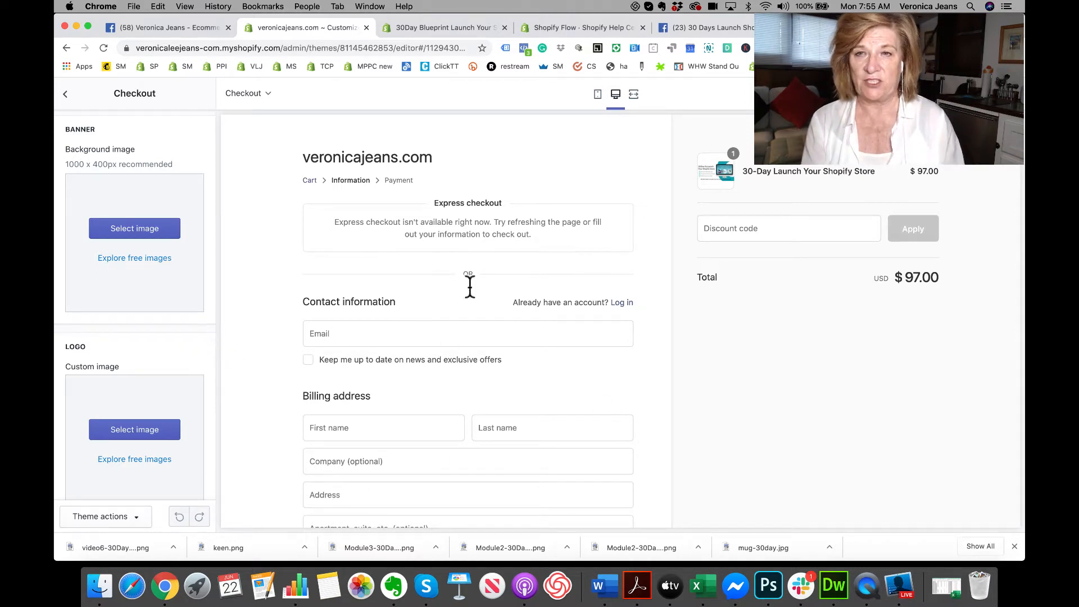
scroll(180, 363, "down", 5)
scroll(181, 368, "down", 1)
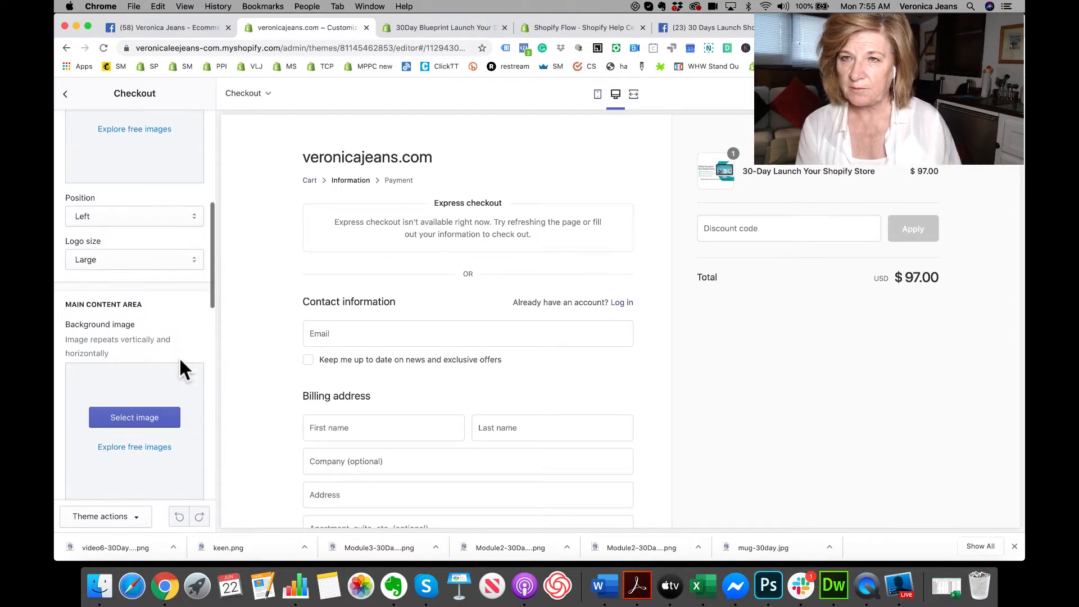
scroll(180, 362, "down", 4)
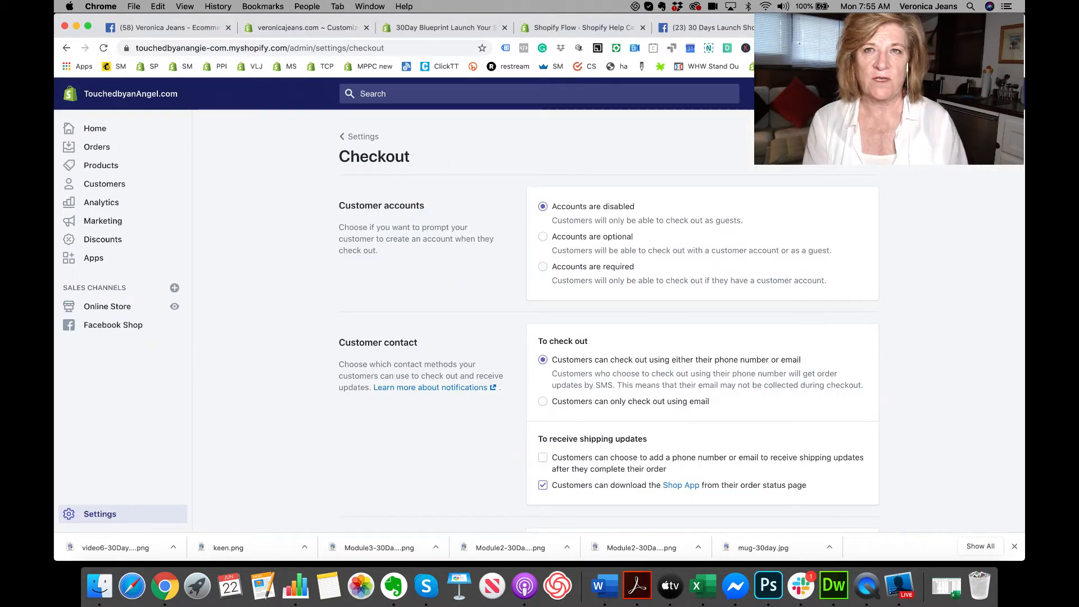
Return to the checkout settings of the TouchedbyanAngel.com store and make customer accounts optional
scroll(660, 212, "down", 1)
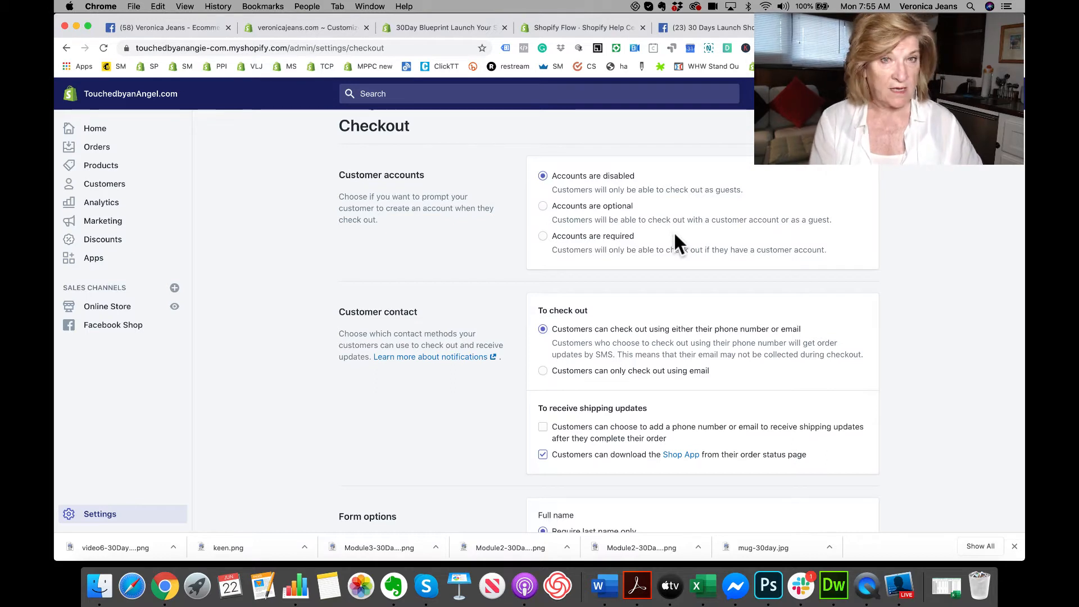
left_click(543, 207)
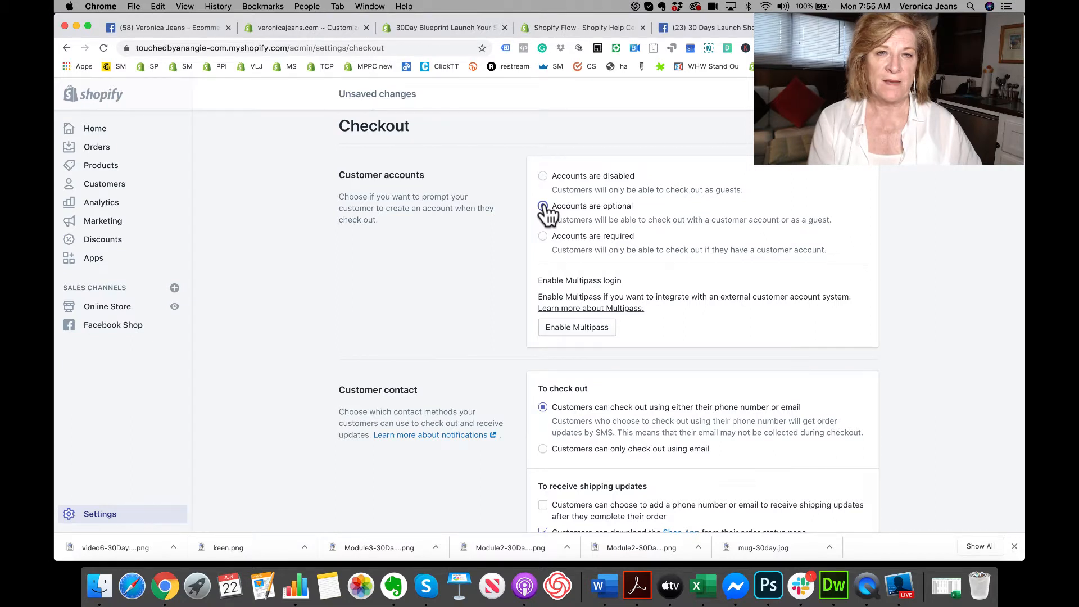
Enable Multipass login for the customer accounts, and disable it again
left_click(561, 330)
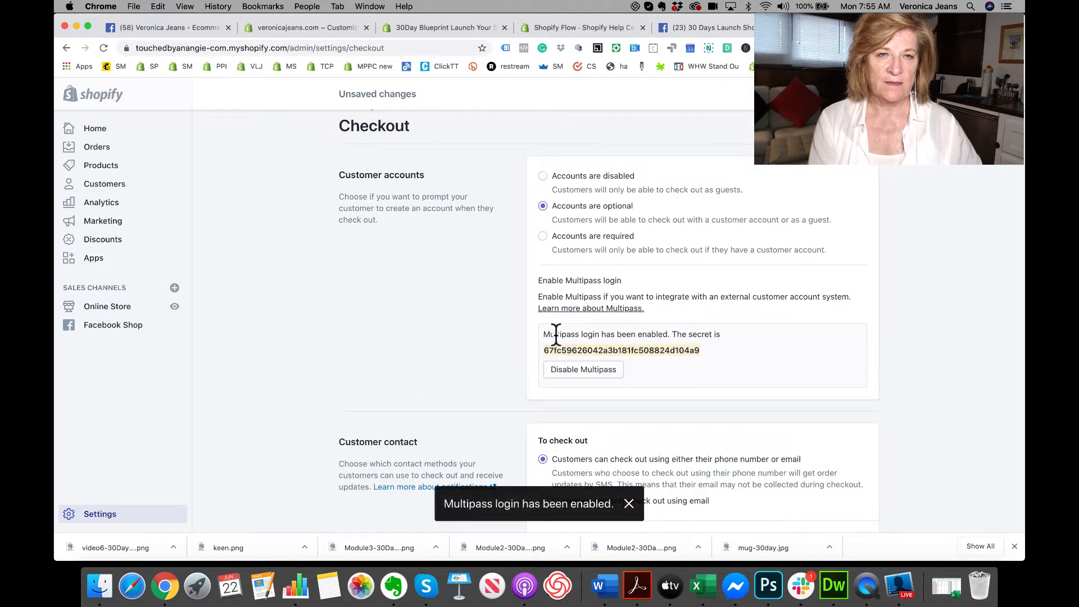
left_click(569, 373)
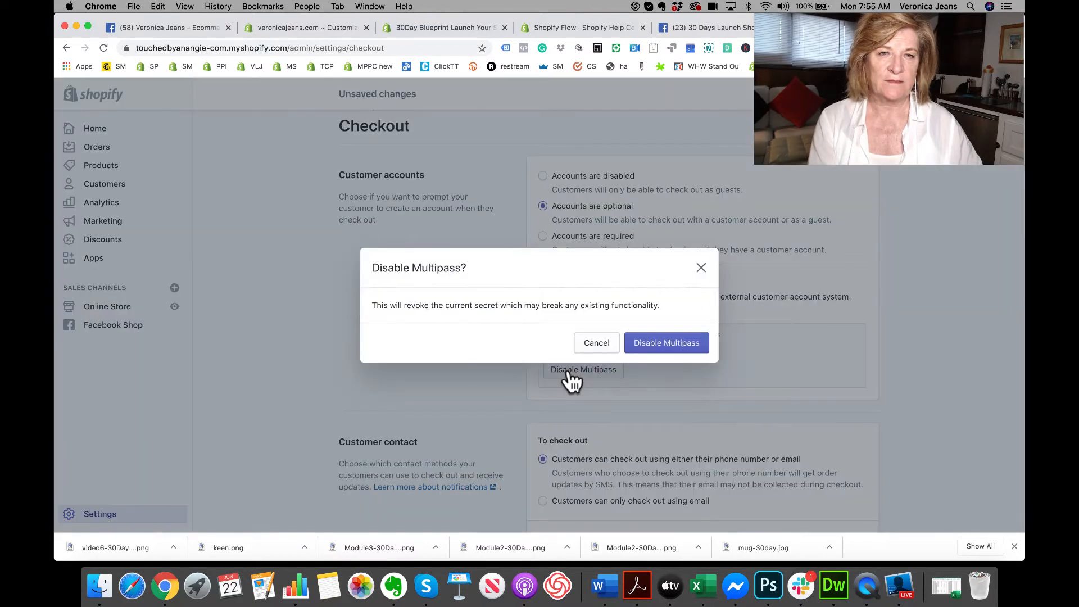
left_click(655, 340)
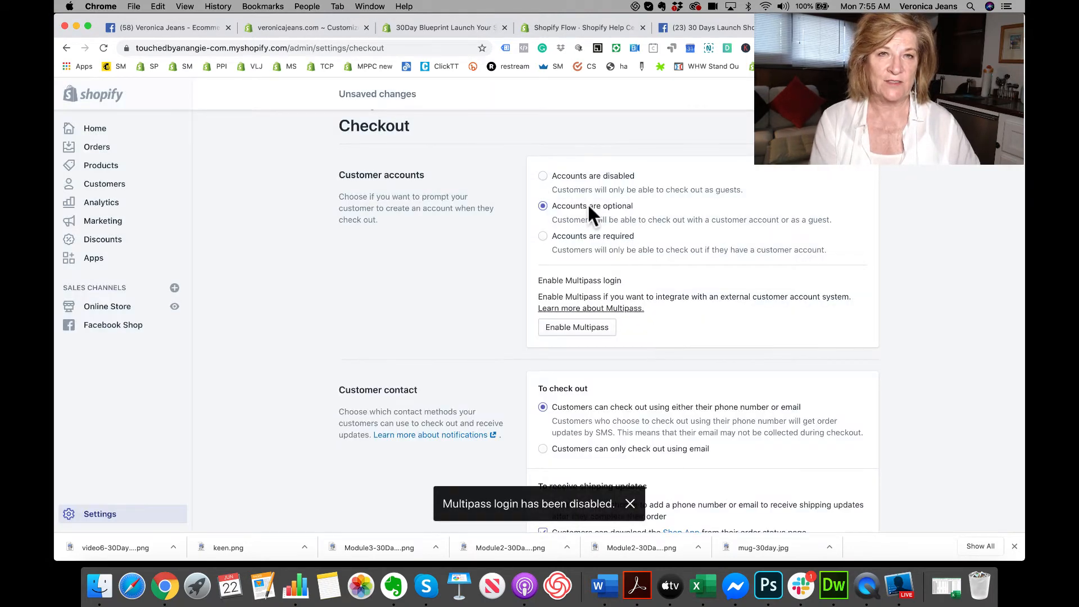
scroll(671, 326, "down", 5)
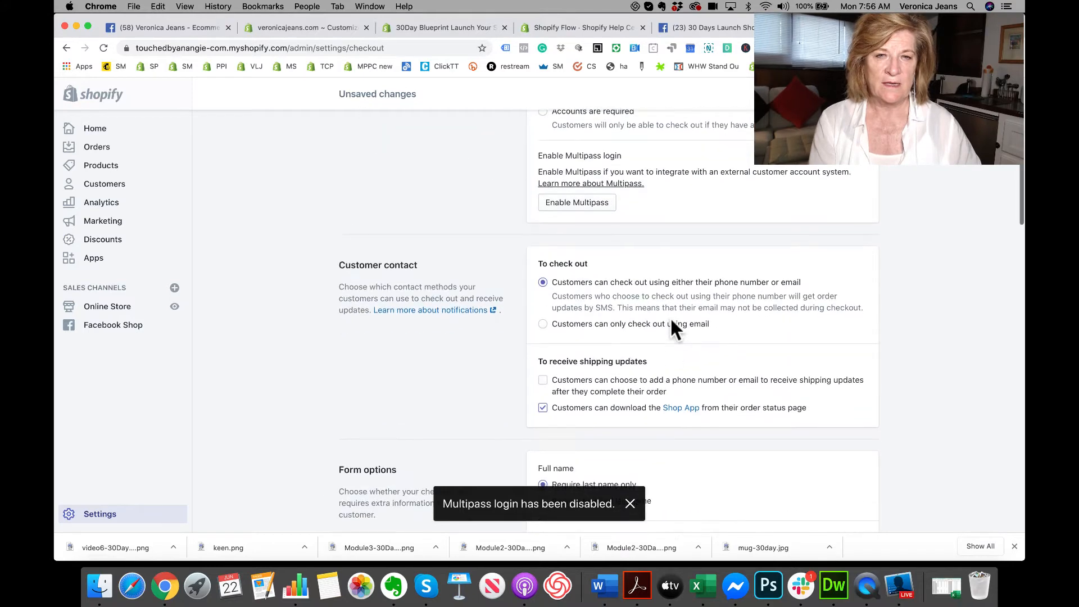
left_click(630, 503)
For shipping updates, turn off the Shop App download and let customers add a phone number or email after completing their order
scroll(643, 338, "down", 2)
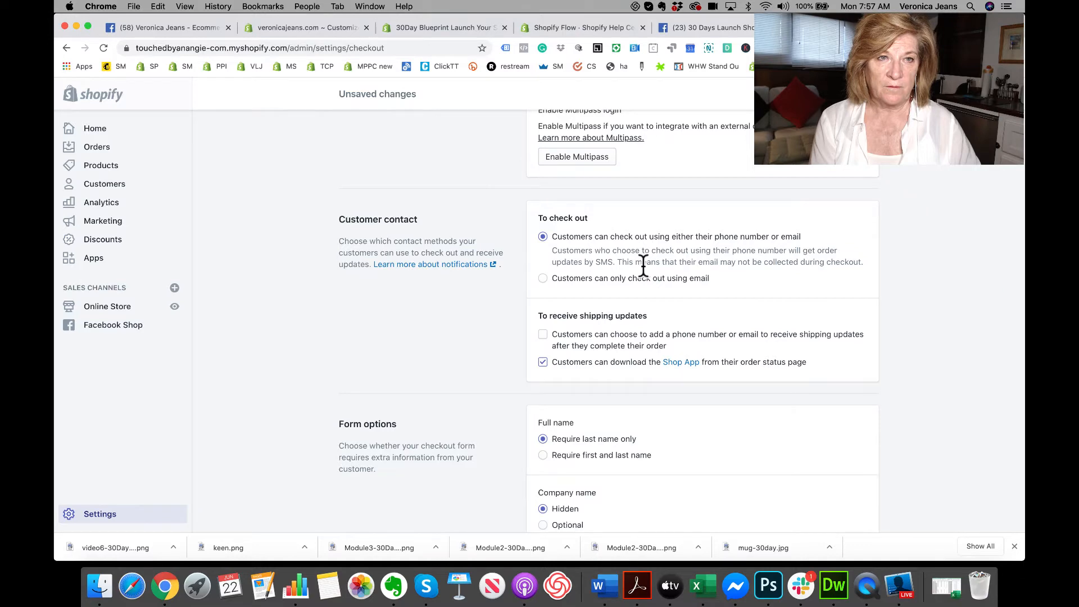
scroll(644, 264, "down", 3)
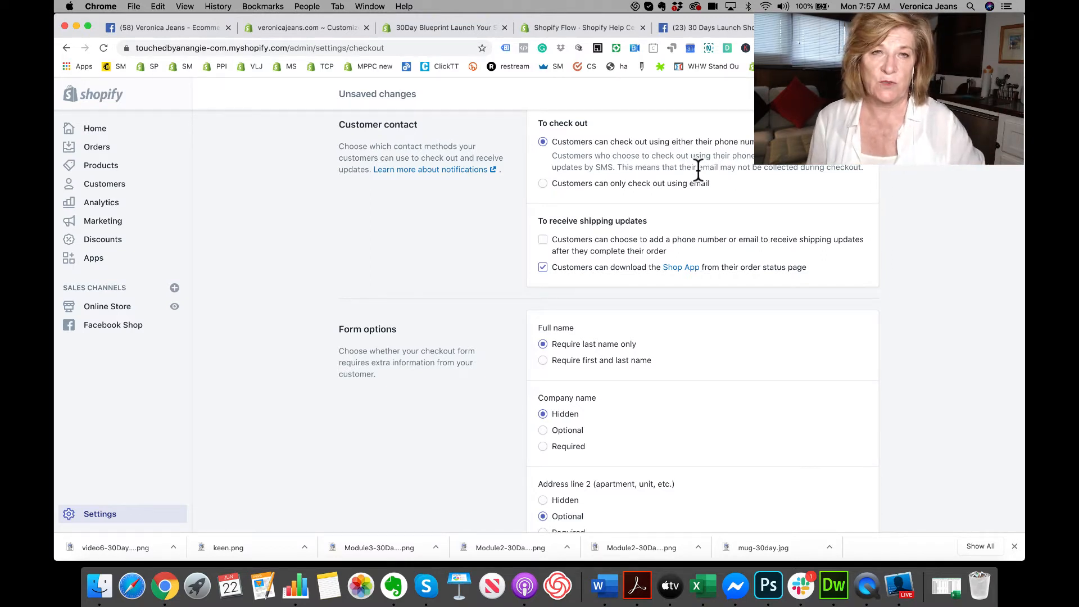
scroll(698, 169, "down", 2)
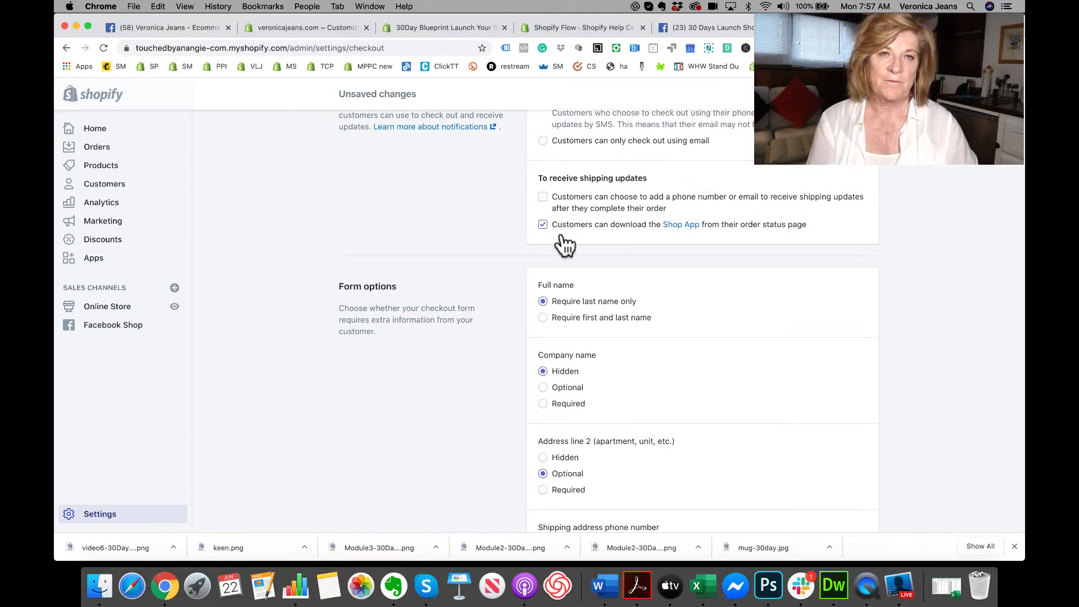
left_click(543, 225)
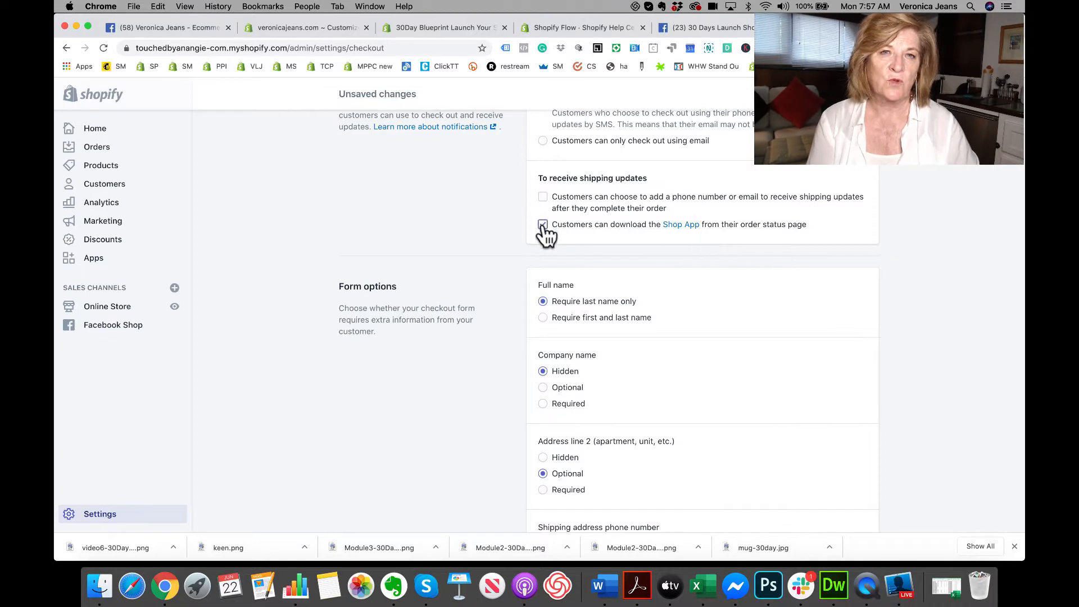
left_click(543, 197)
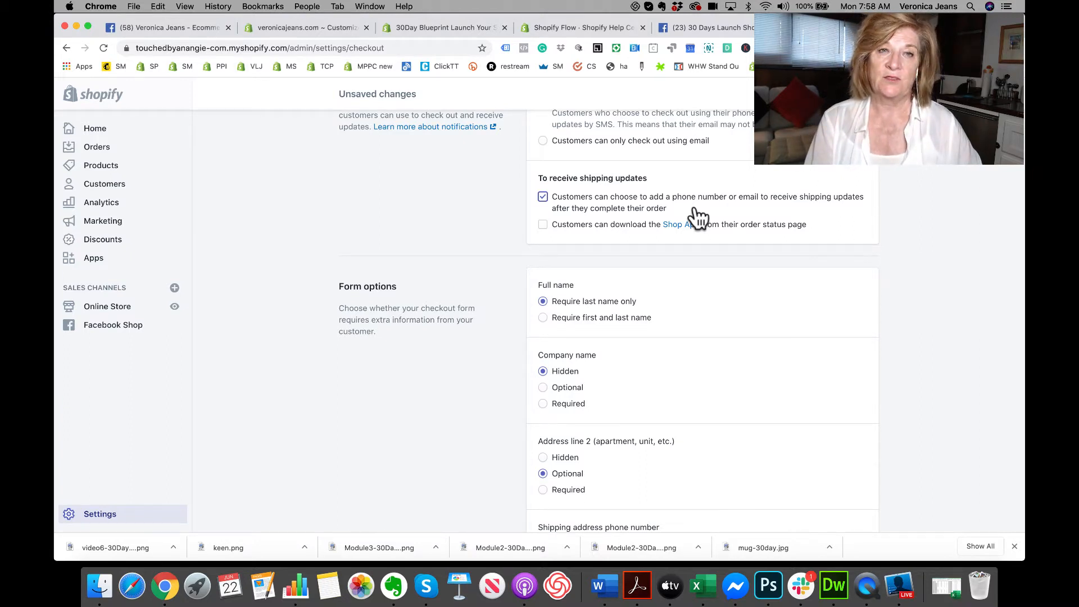
In the checkout form options, require first and last name and make the company name optional
scroll(698, 218, "down", 2)
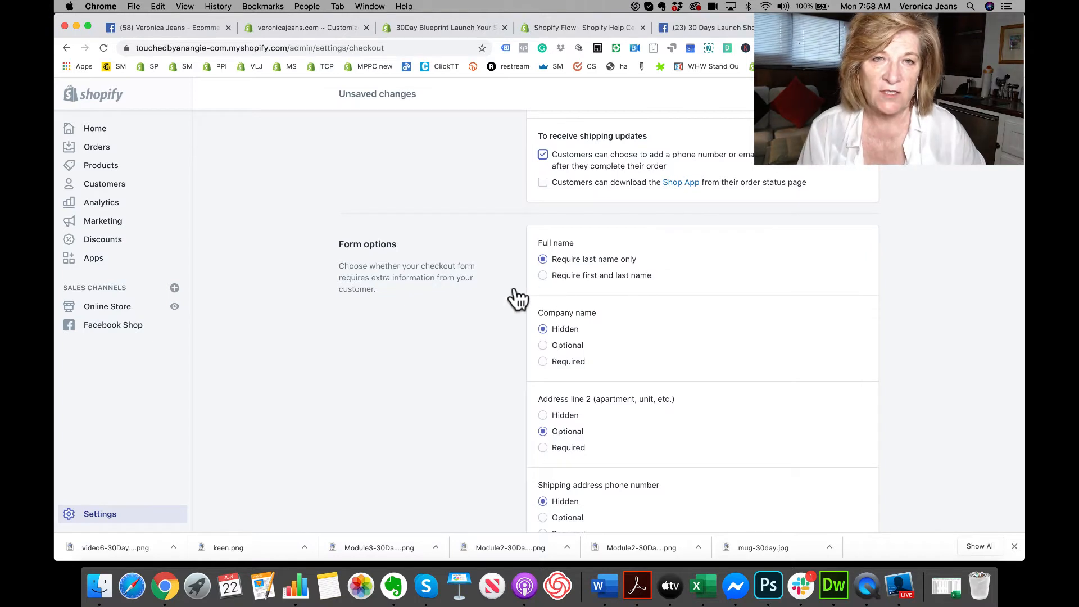
left_click(543, 276)
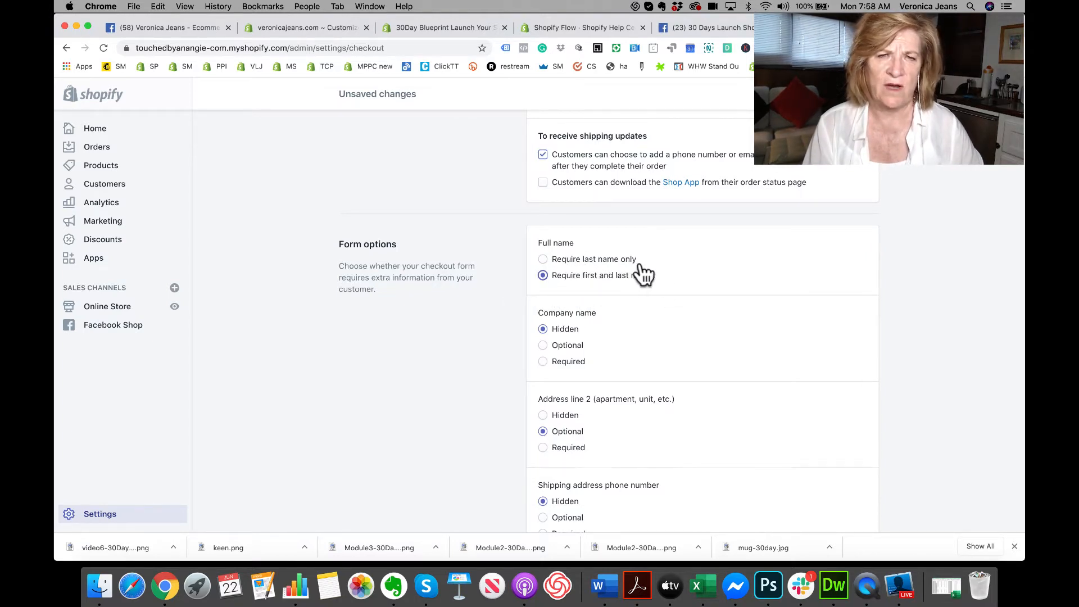
scroll(683, 272, "down", 3)
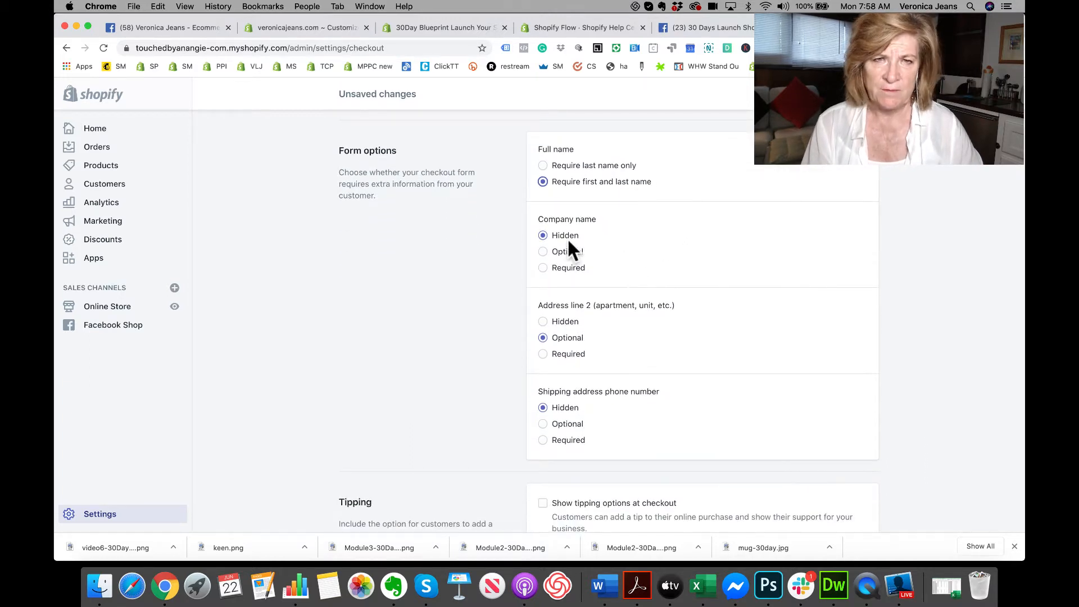
left_click(543, 253)
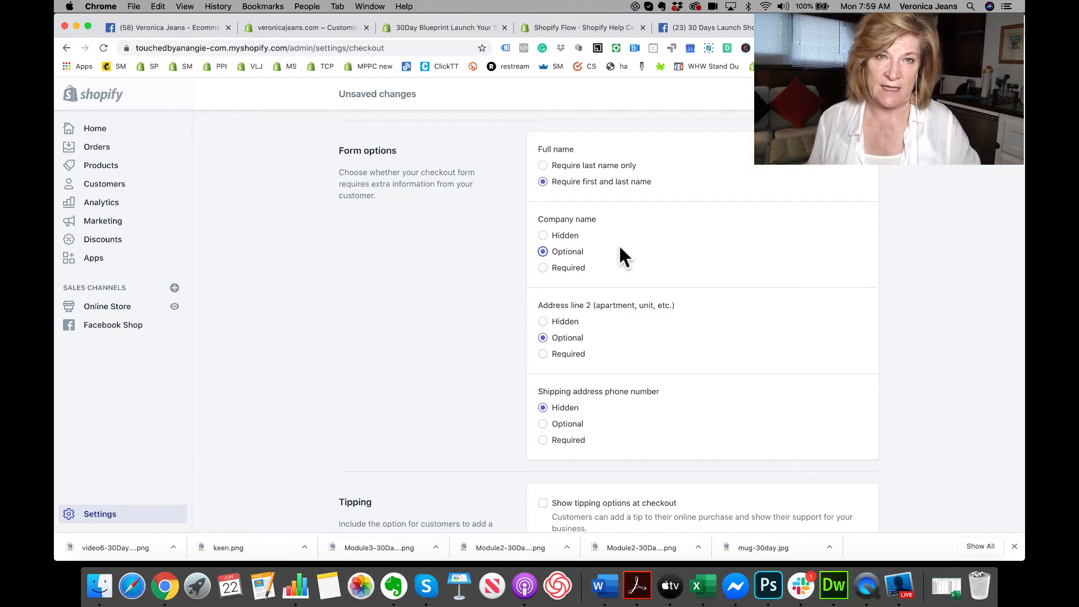
left_click(543, 236)
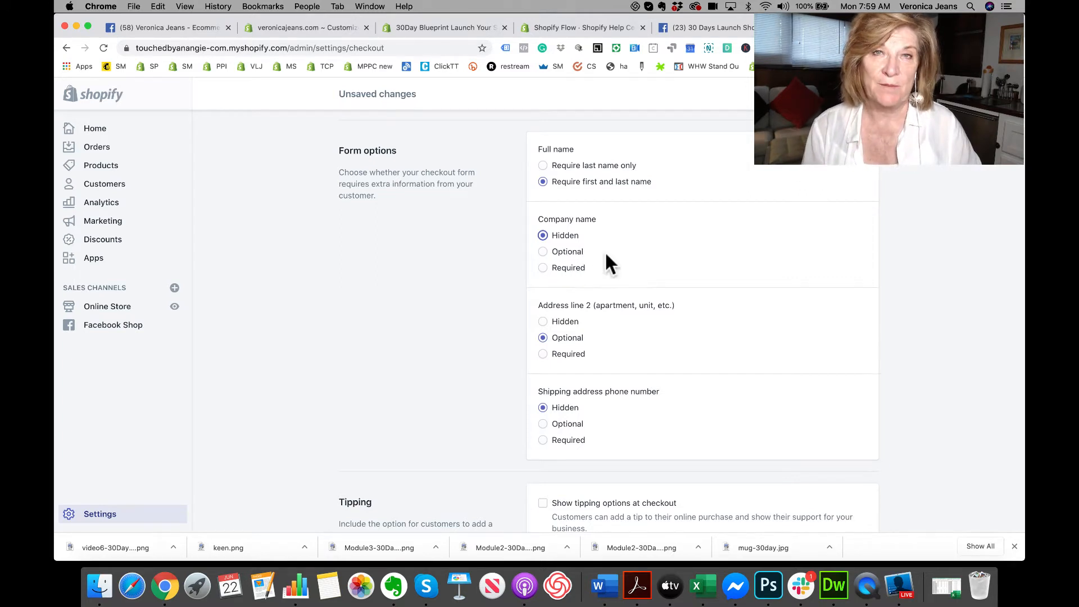
left_click(544, 254)
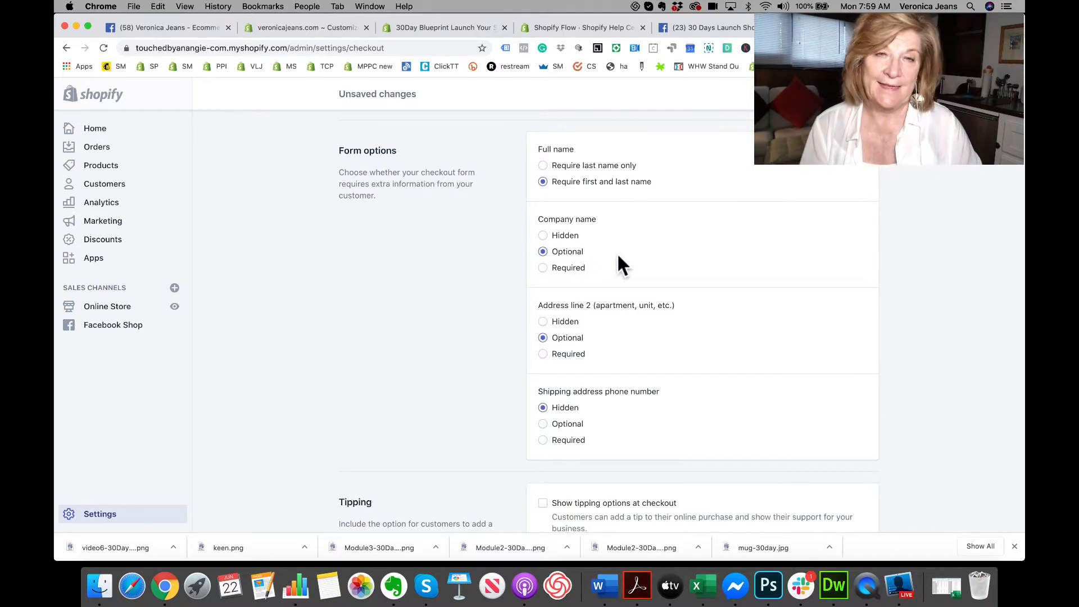
Make the shipping address phone number optional in the checkout form options
scroll(618, 258, "down", 3)
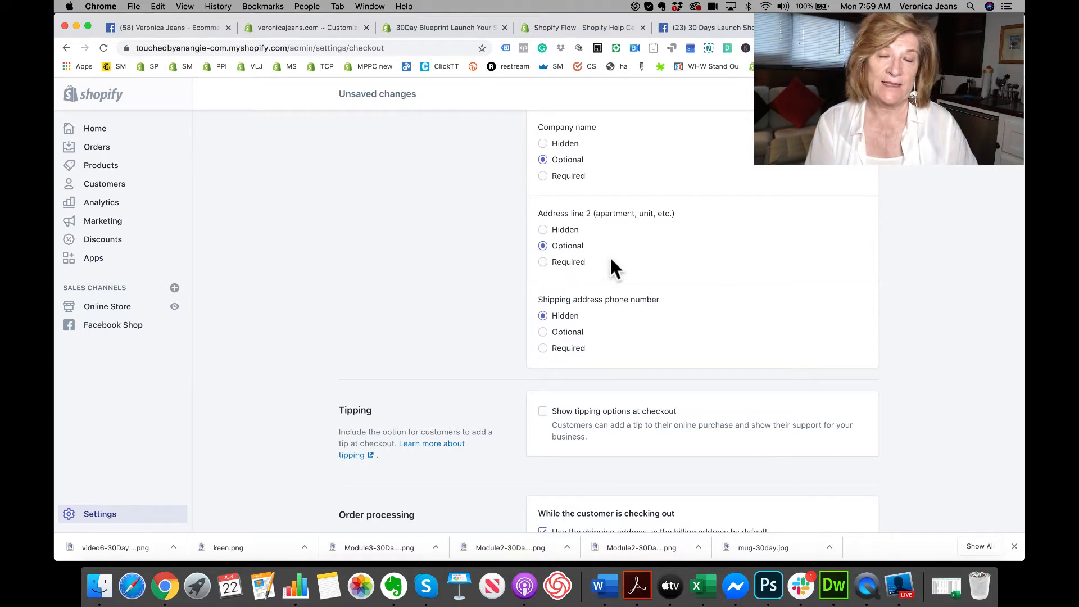
scroll(612, 259, "down", 2)
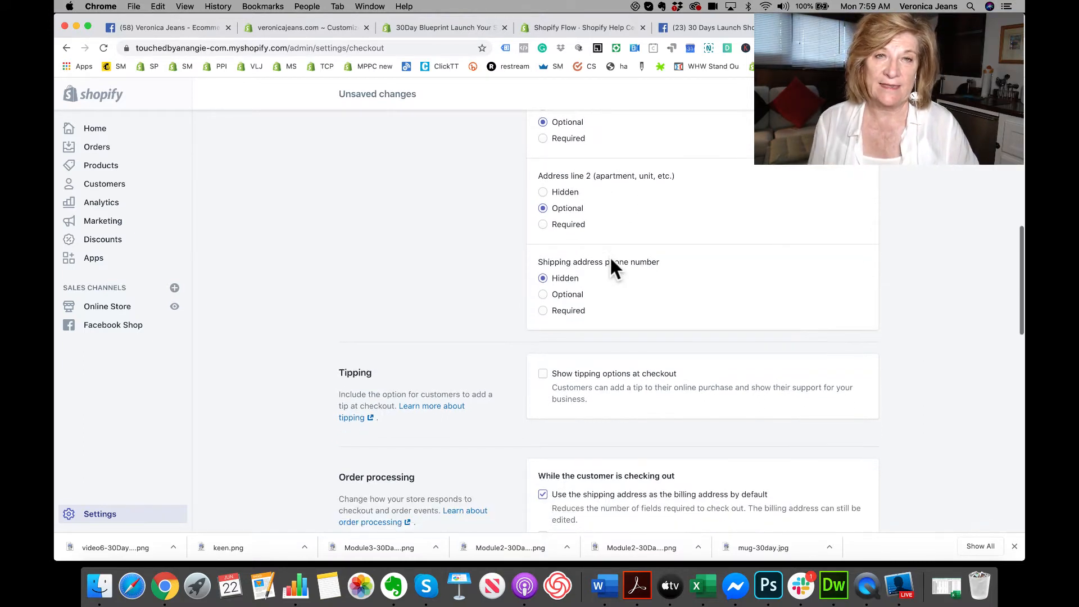
scroll(611, 260, "down", 1)
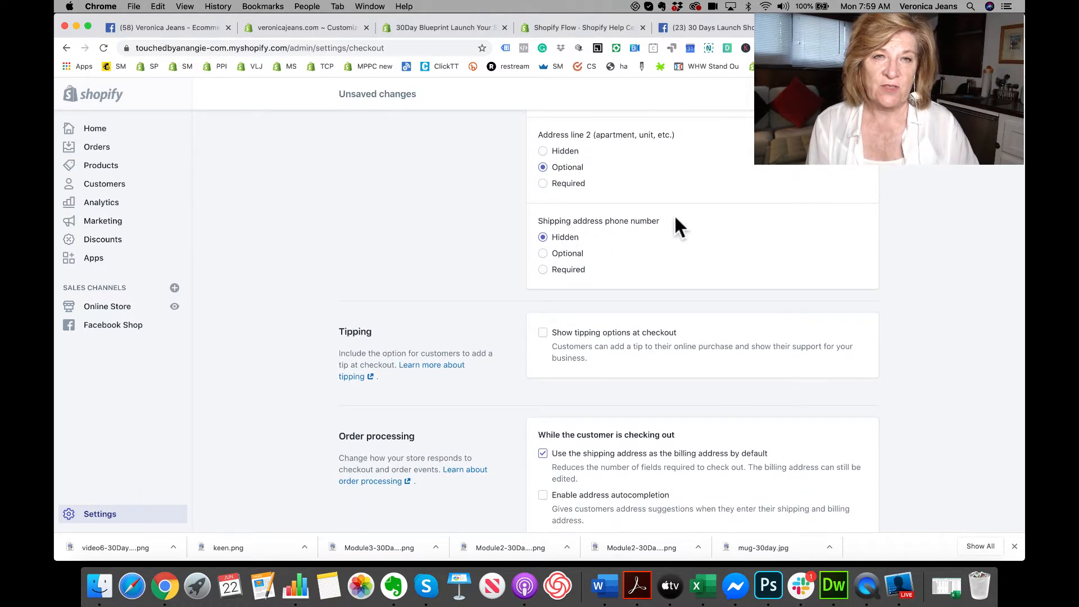
left_click(543, 254)
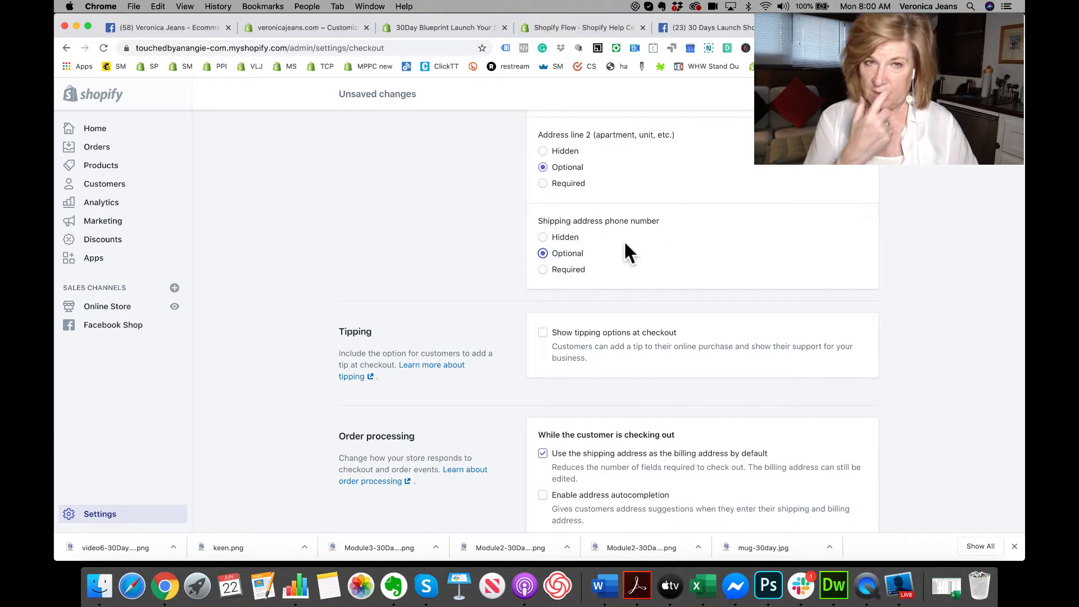
Show tipping options at checkout to see the tip percentages, and turn them off again
scroll(633, 276, "down", 3)
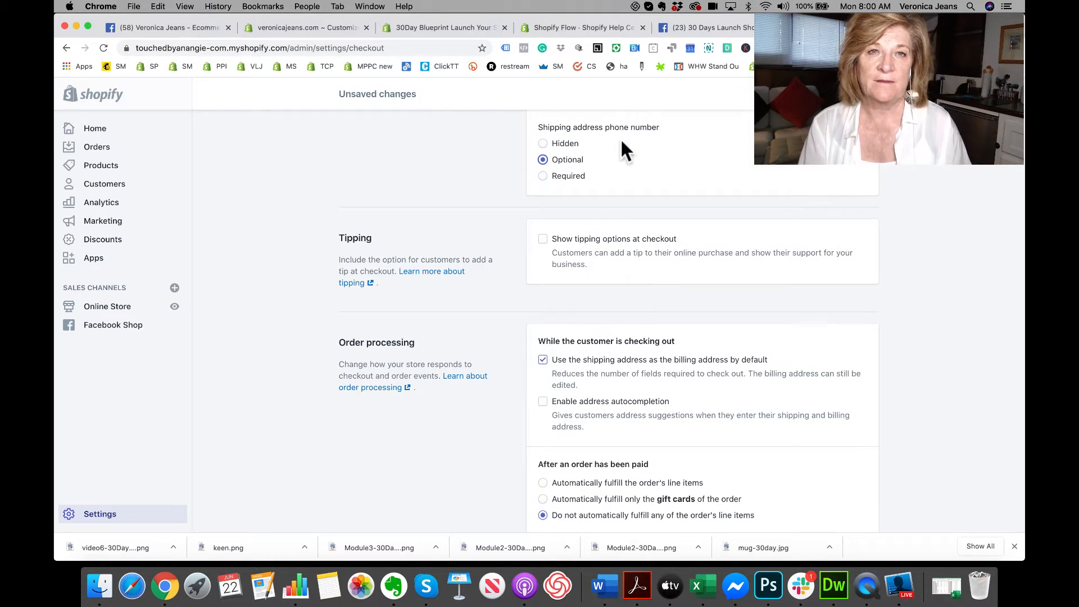
scroll(632, 153, "up", 1)
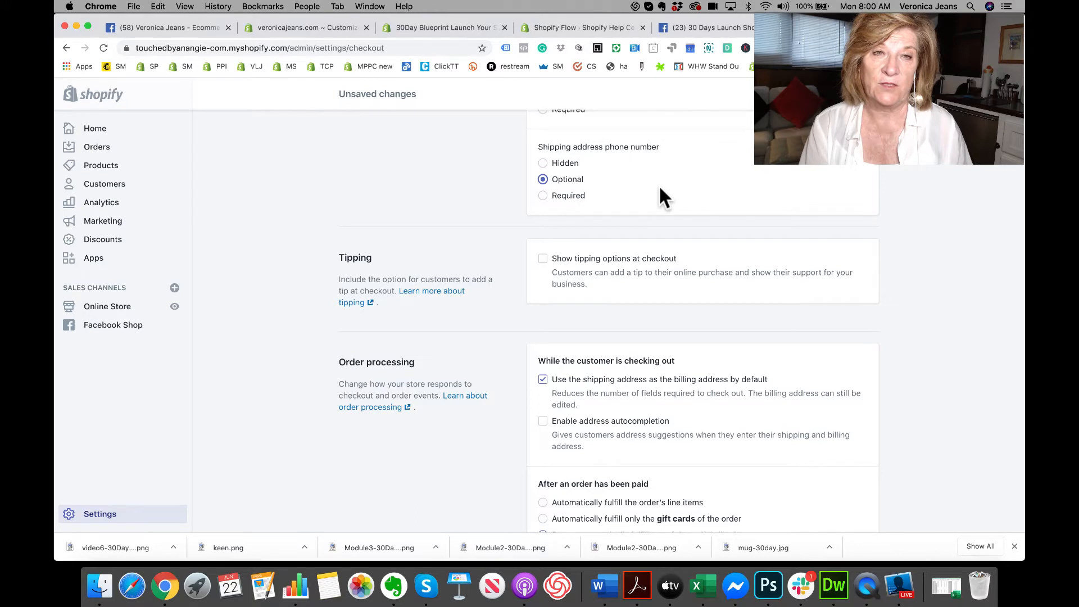
scroll(661, 189, "down", 3)
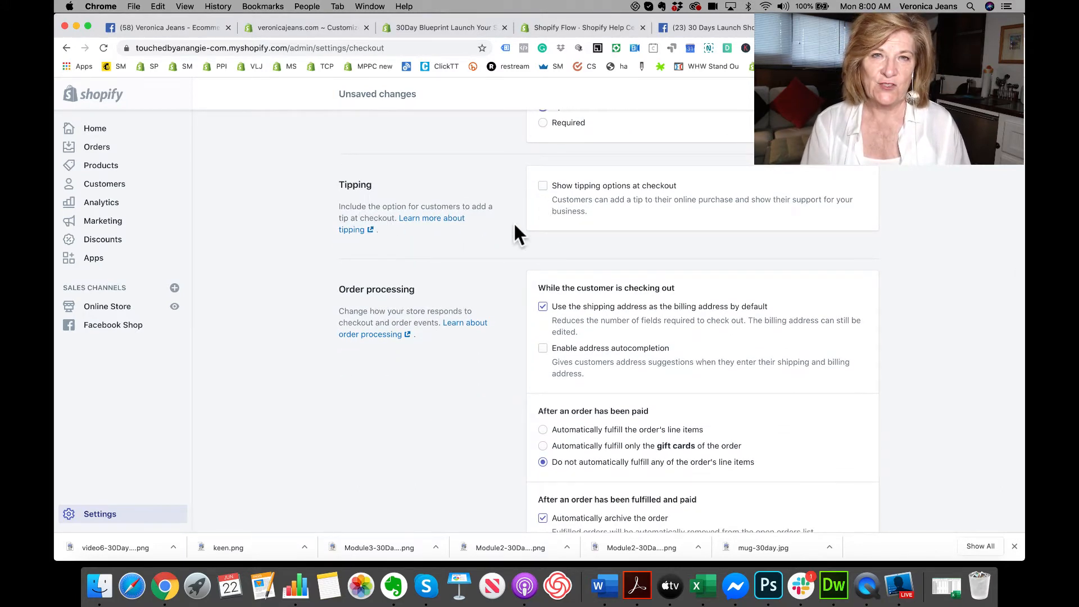
left_click(542, 186)
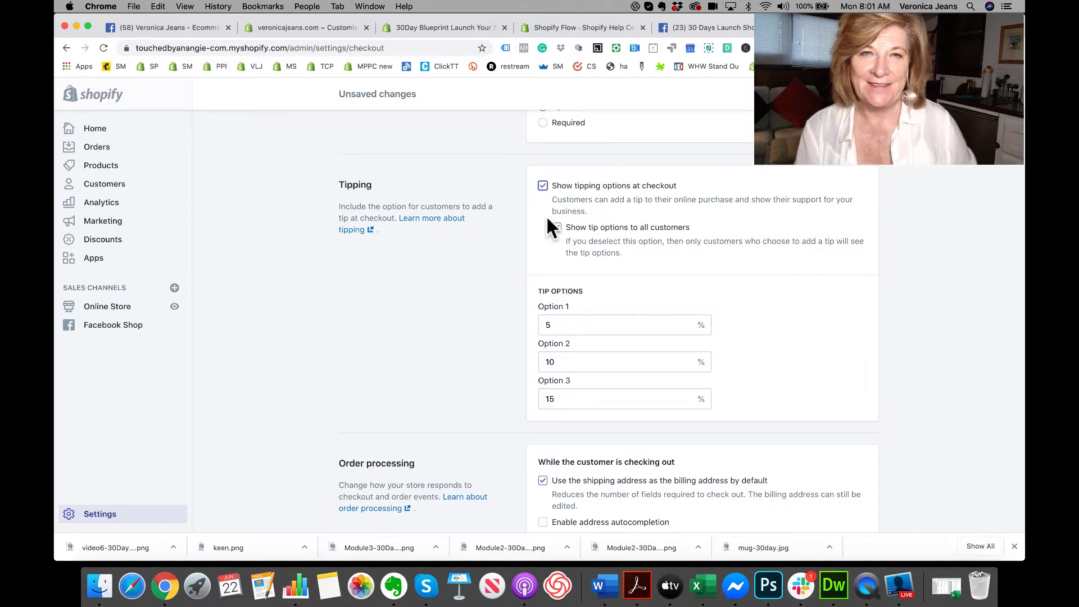
left_click(543, 186)
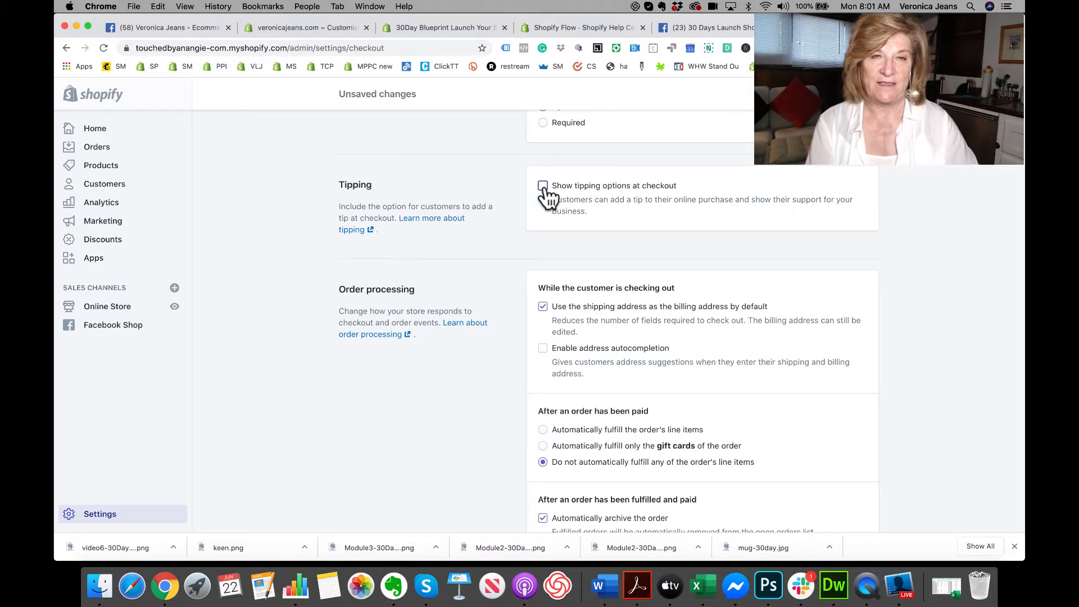
Enable address autocompletion for customers checking out in the order processing settings
scroll(565, 254, "down", 4)
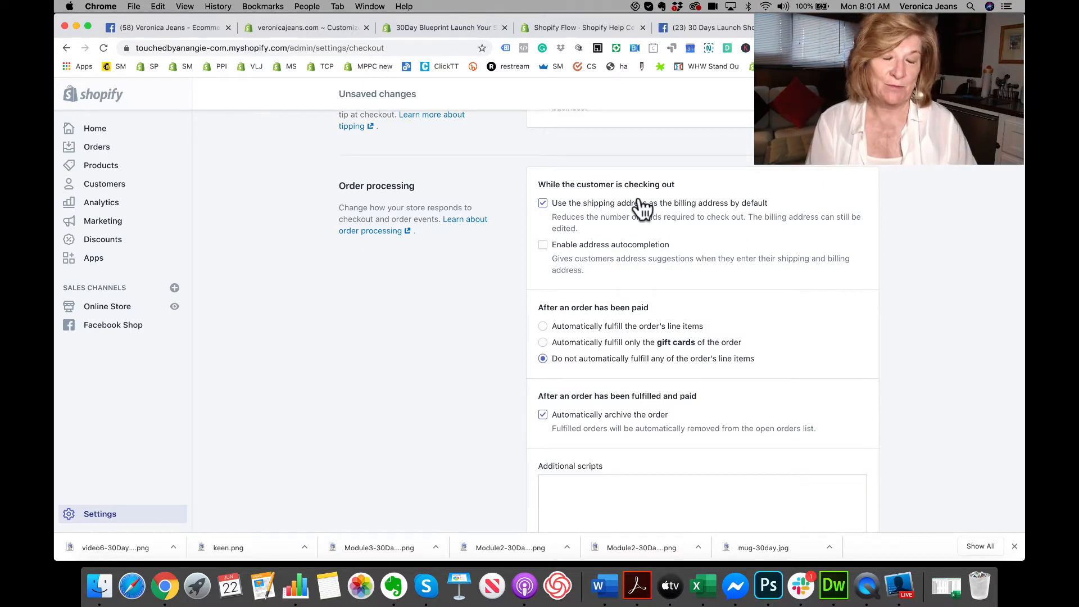
left_click(543, 246)
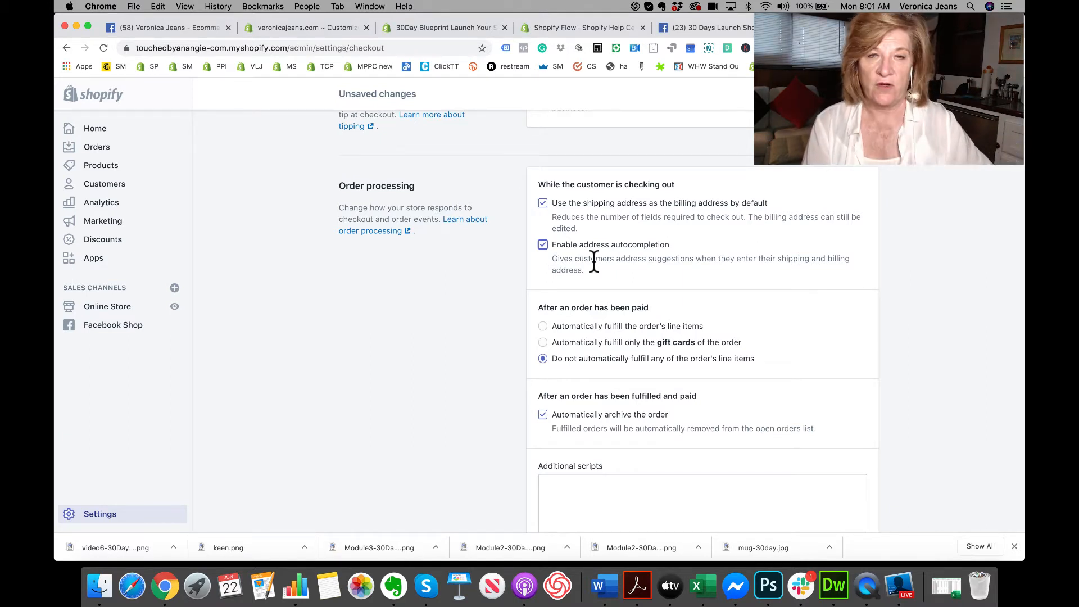
In order processing, automatically fulfill the order's line items after payment and notify customers of their shipment
scroll(595, 261, "down", 2)
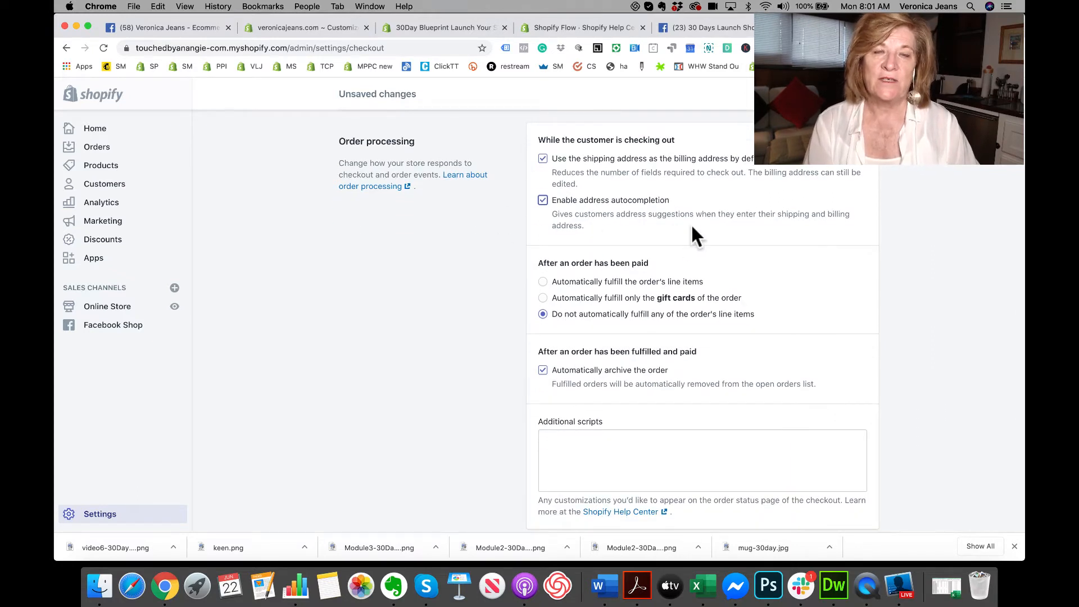
scroll(693, 227, "down", 2)
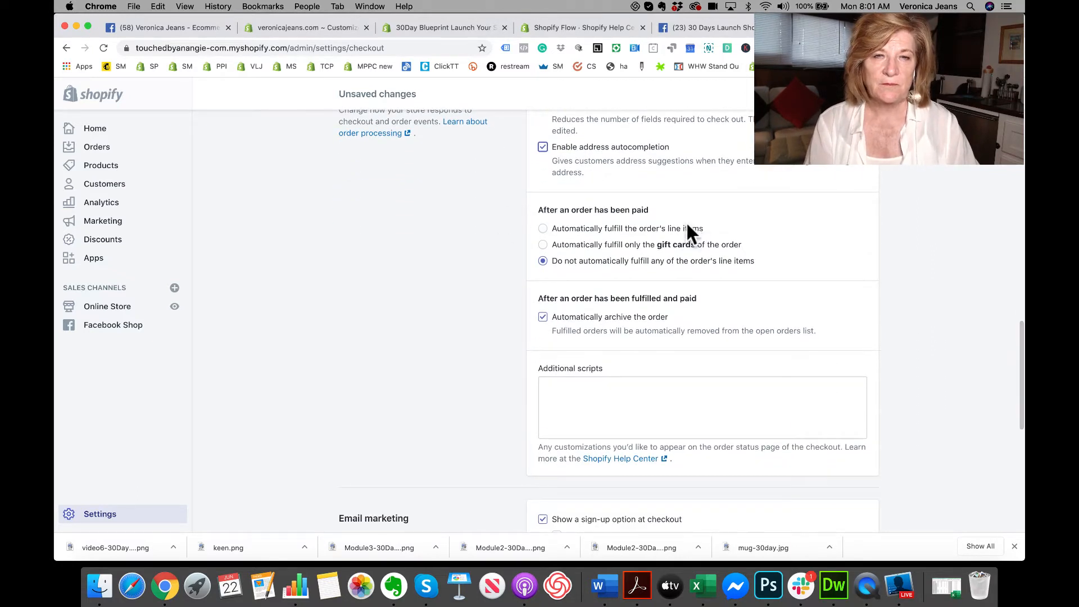
left_click_drag(537, 210, 672, 210)
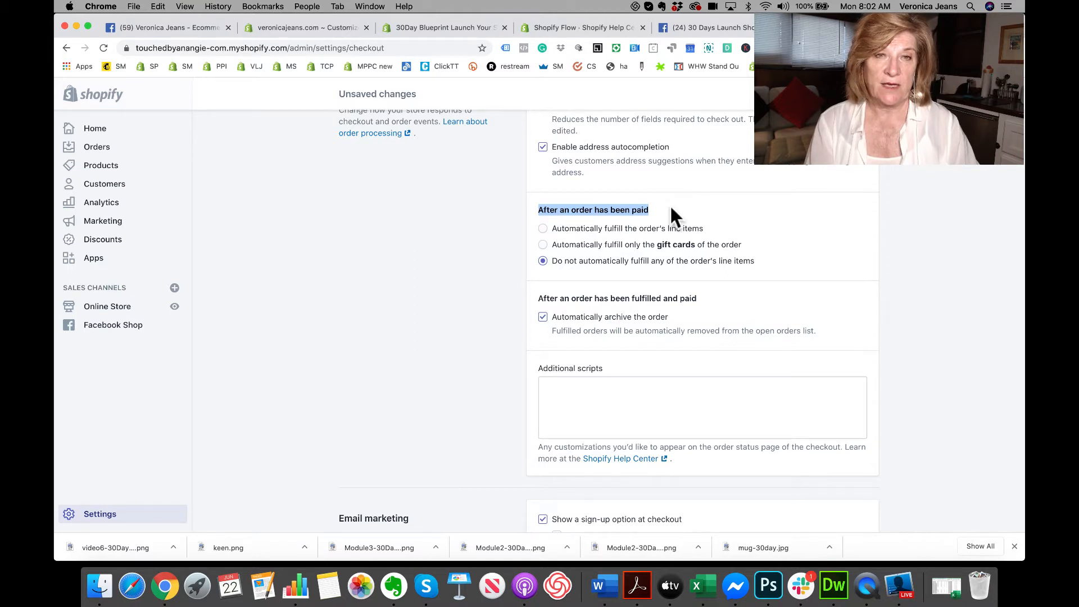
left_click(543, 229)
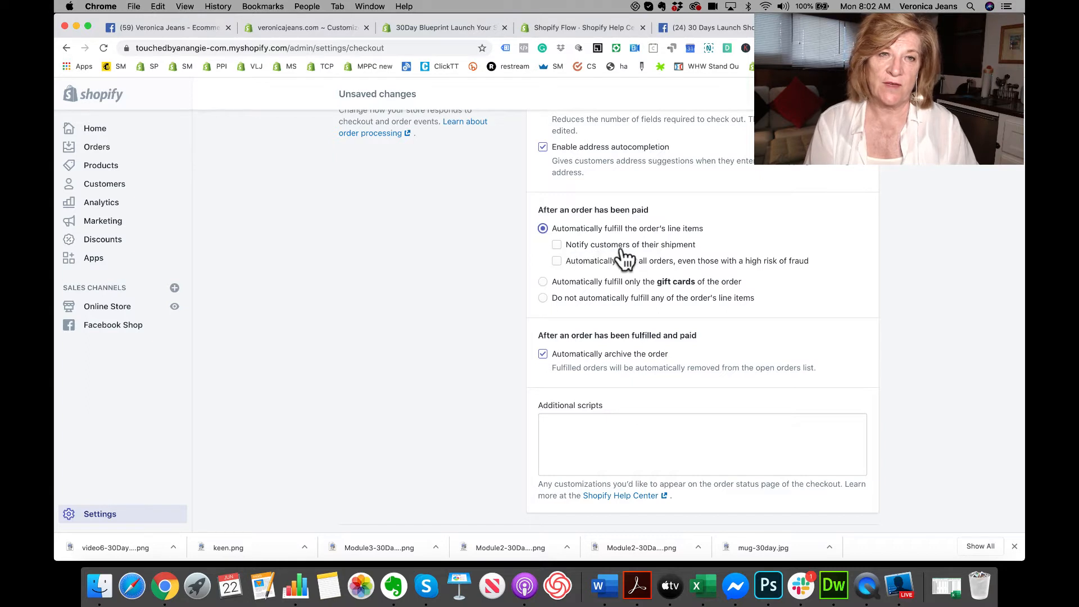
left_click(556, 246)
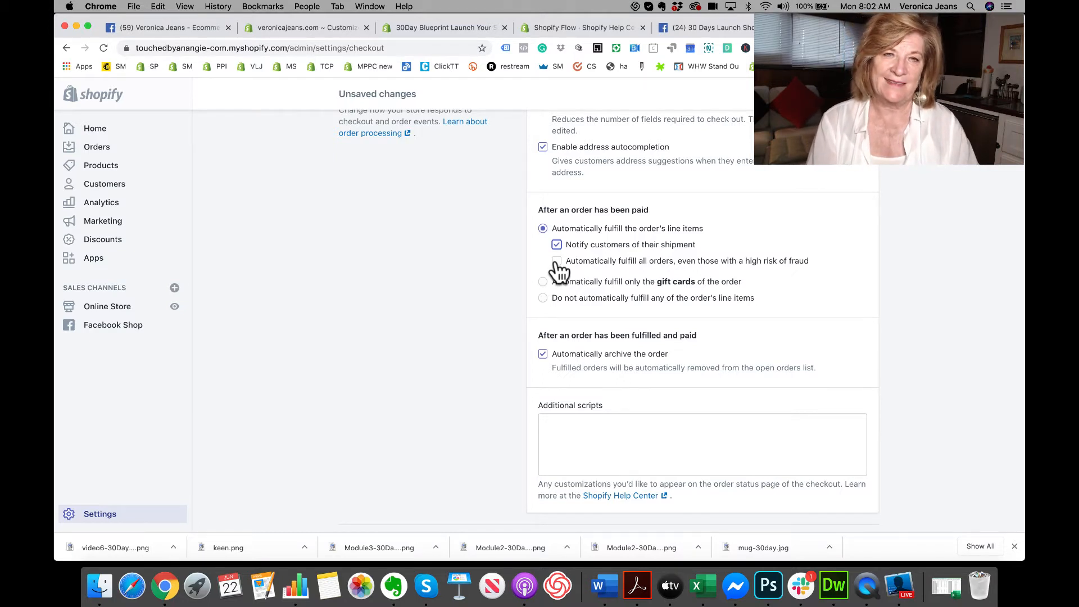
left_click(809, 260)
left_click_drag(809, 260, 565, 263)
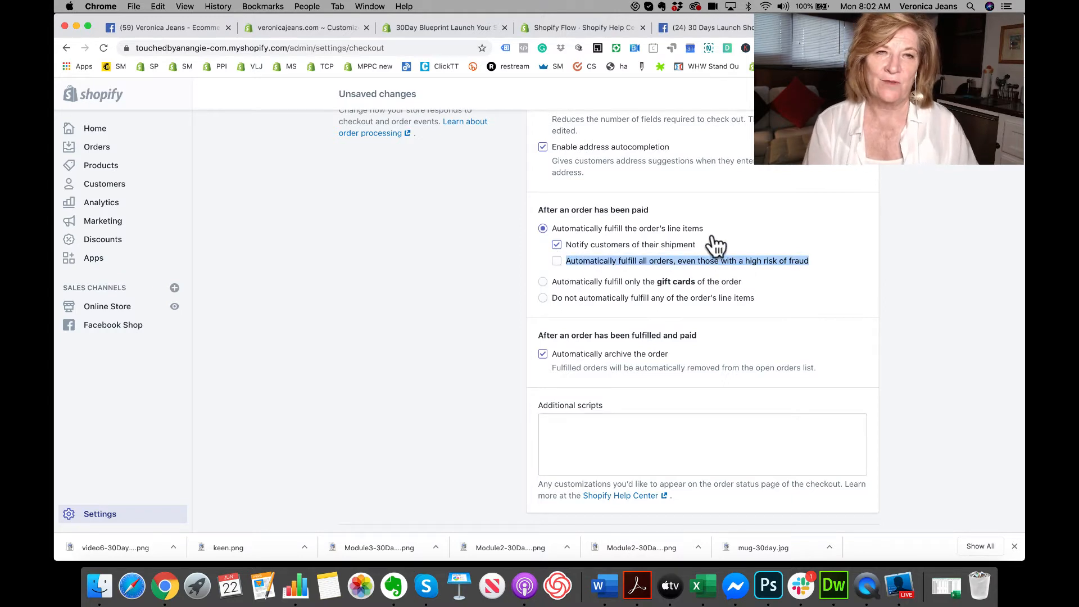
left_click(740, 230)
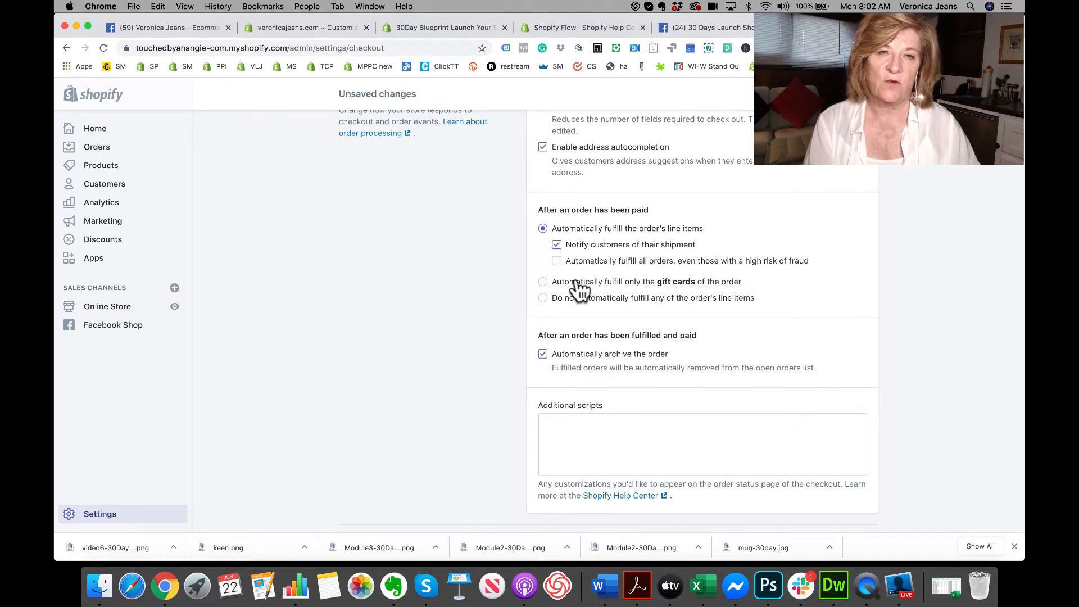
Try the other after-payment options and choose to automatically fulfill only the gift cards of the order
left_click(543, 282)
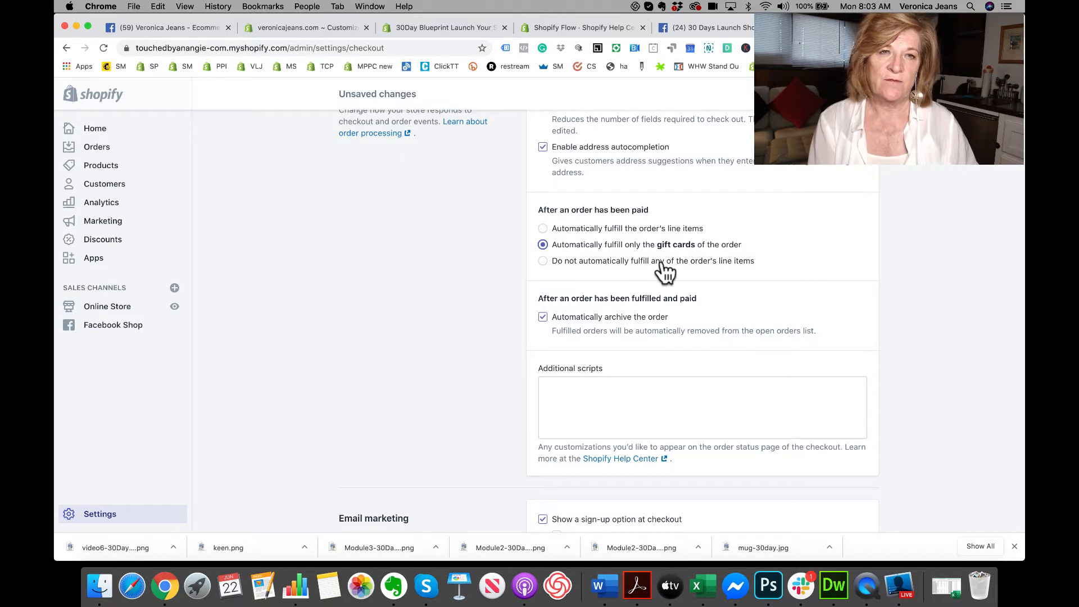
left_click(543, 262)
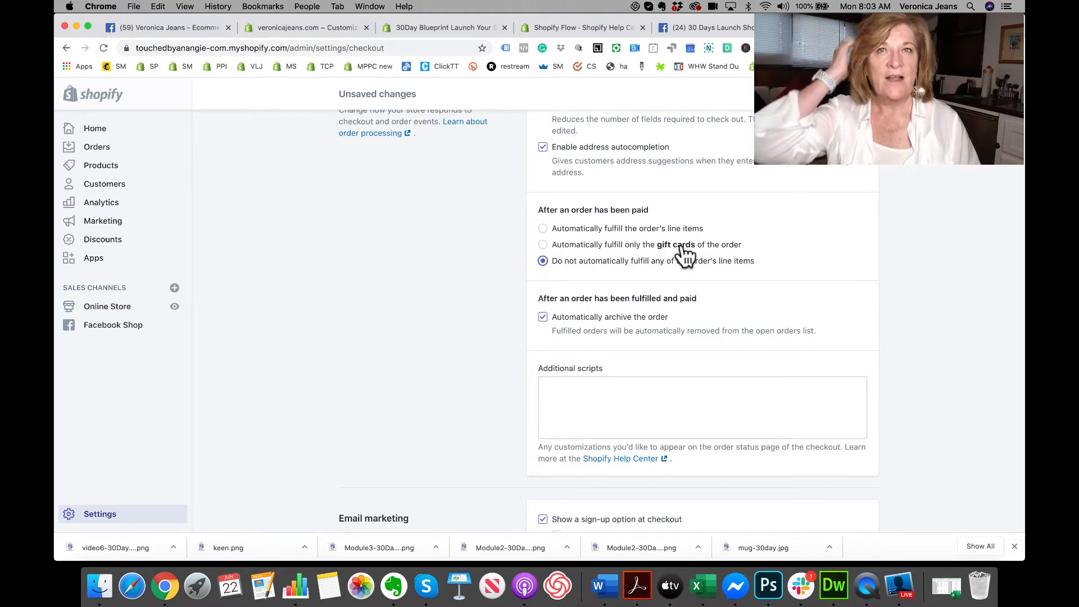
left_click(542, 245)
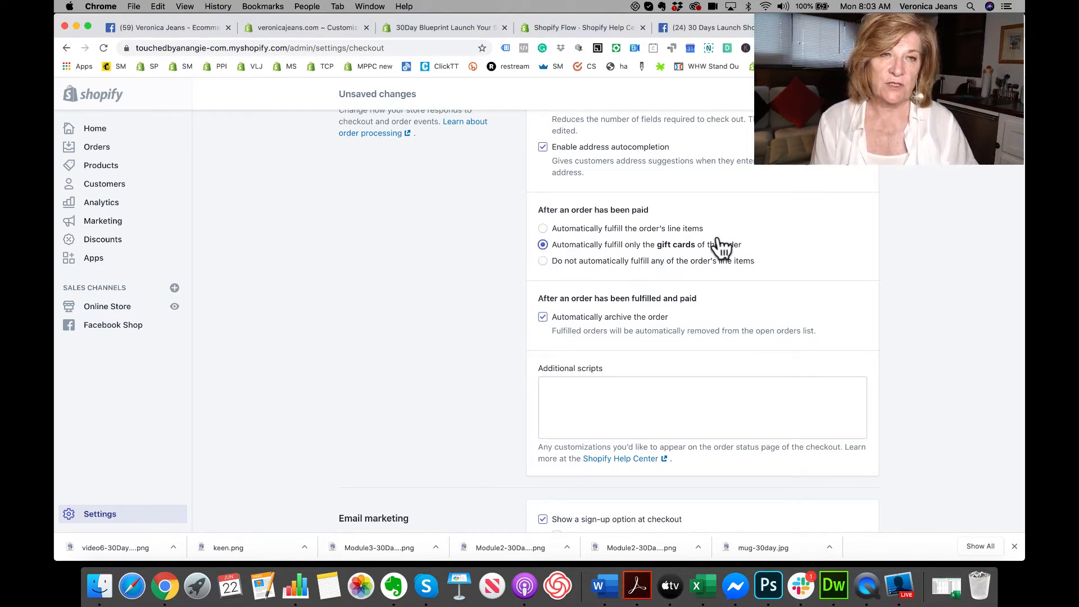
Switch to the second store, open its newest order to review the payment and fulfillment details, and return to the orders list
scroll(719, 258, "down", 3)
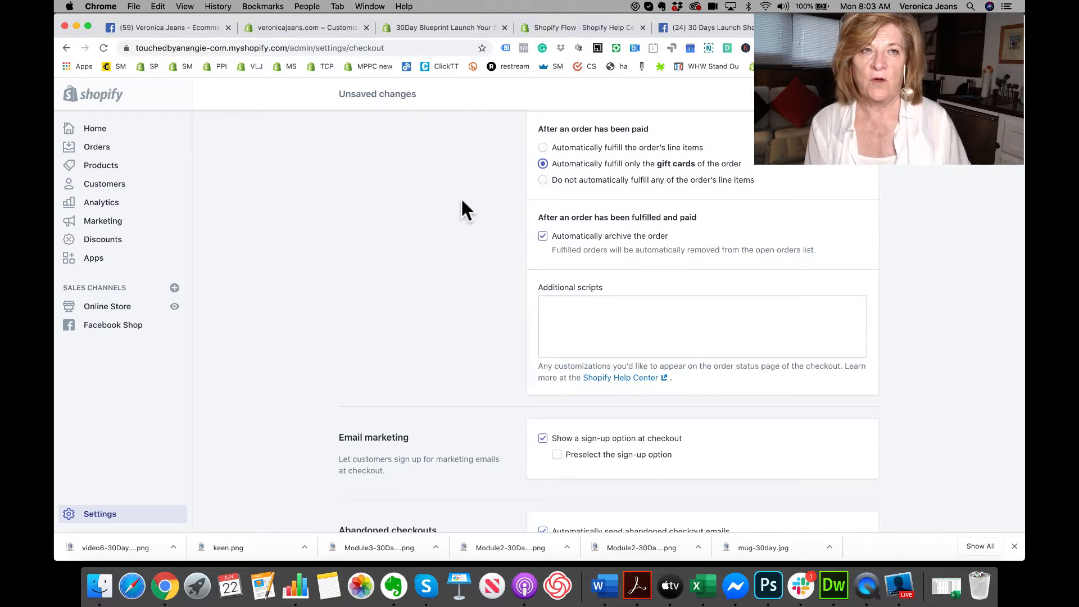
left_click(296, 25)
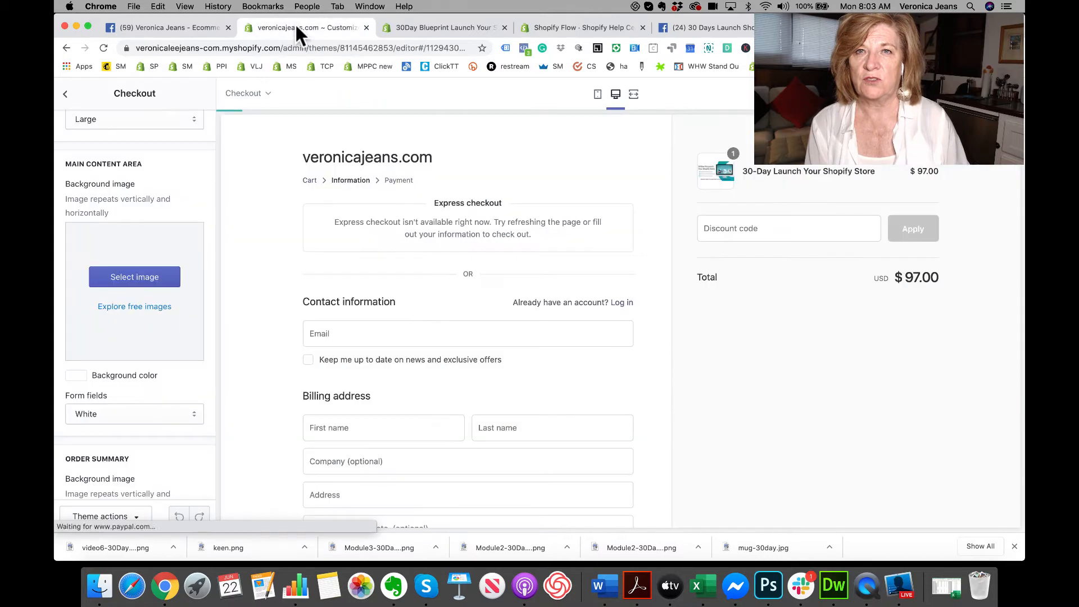
left_click(67, 93)
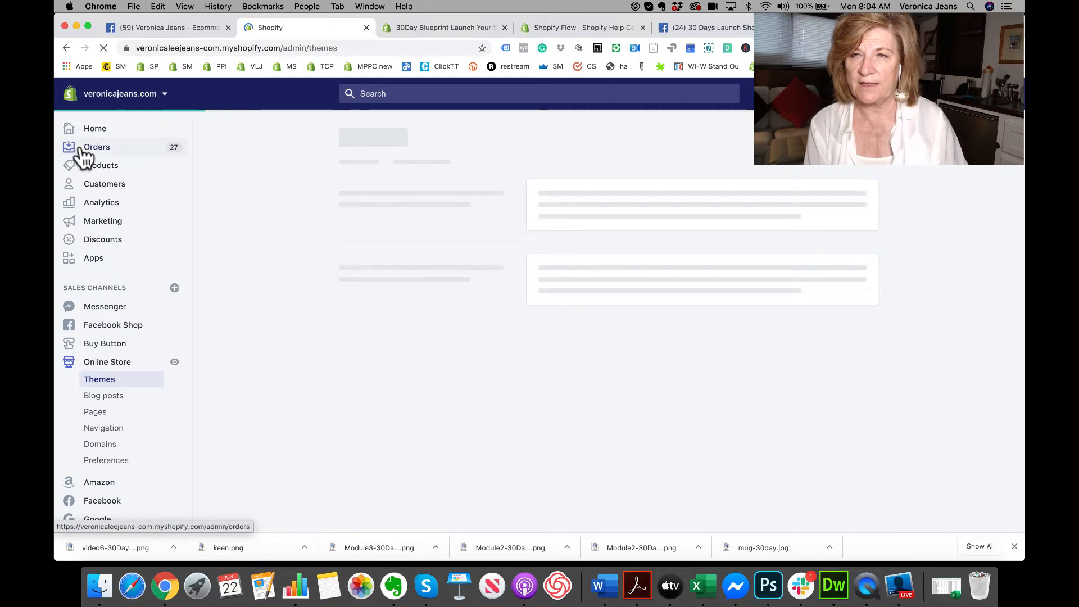
left_click(95, 148)
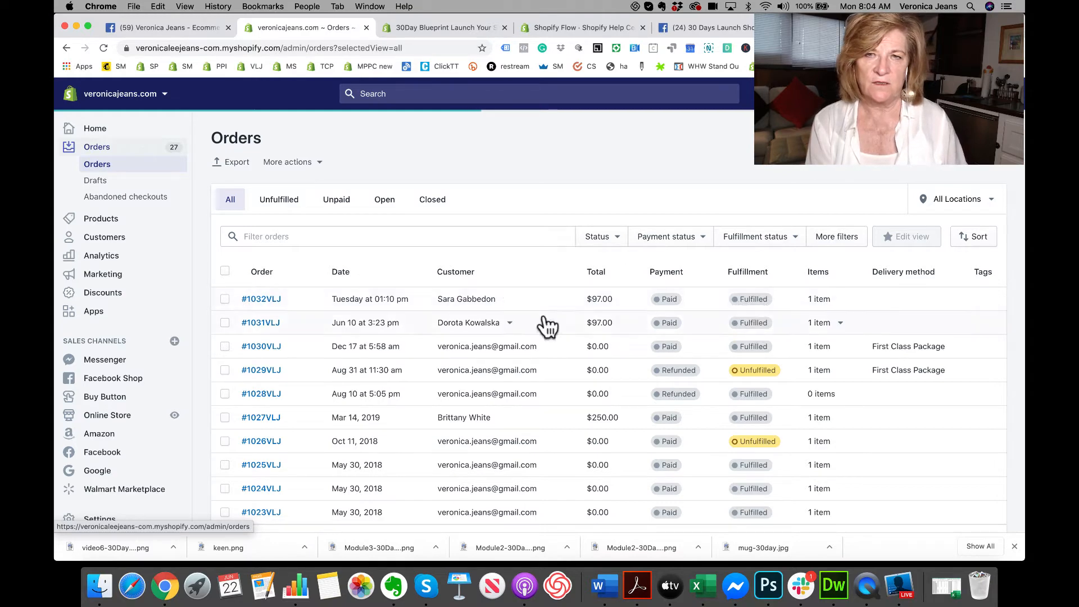
left_click(255, 299)
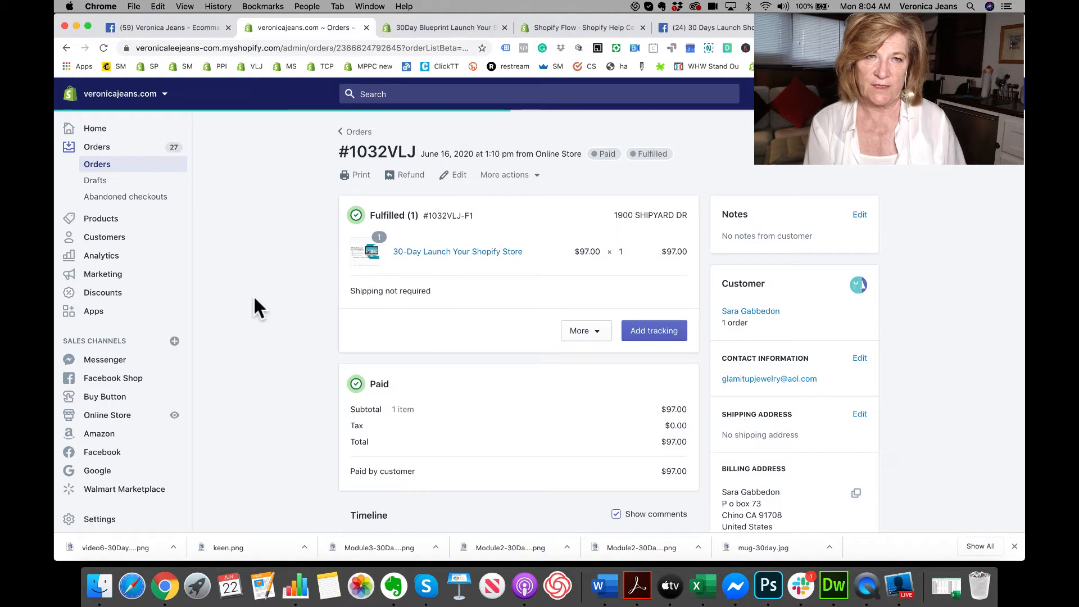
scroll(254, 299, "down", 3)
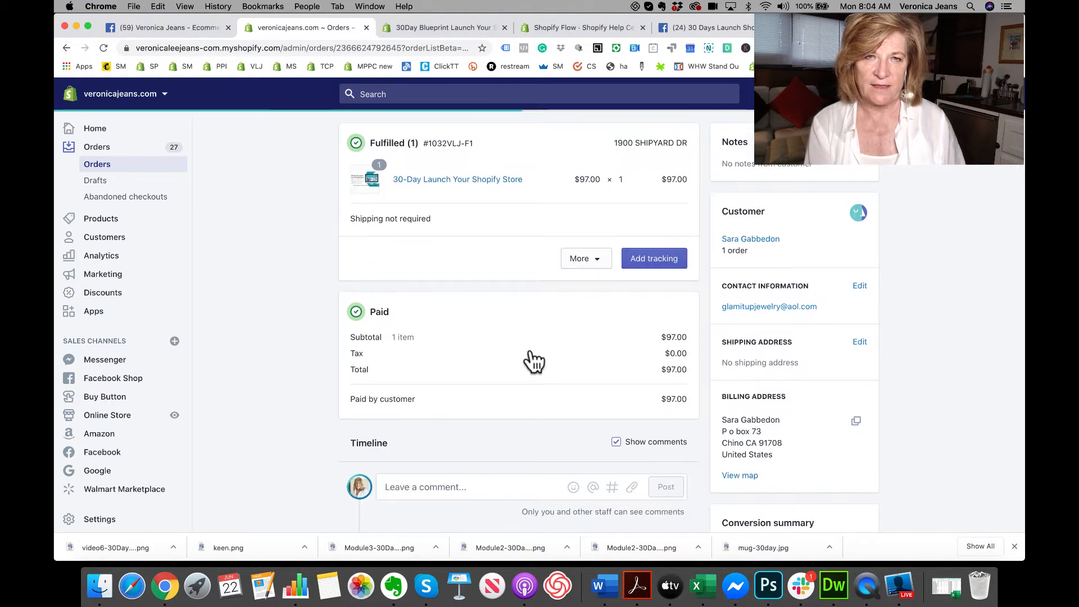
scroll(554, 321, "down", 1)
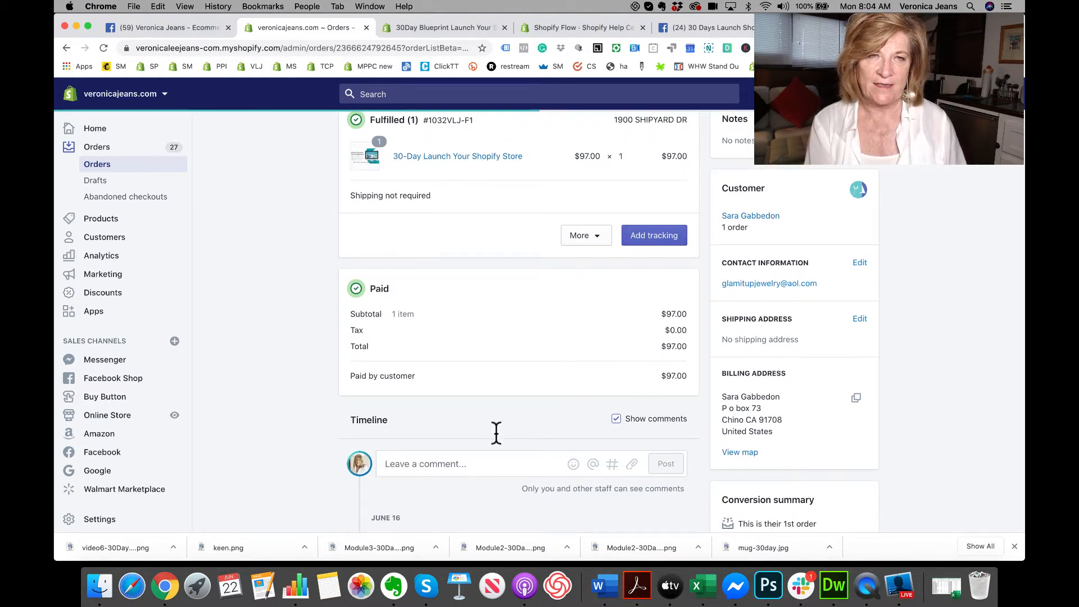
scroll(521, 388, "up", 4)
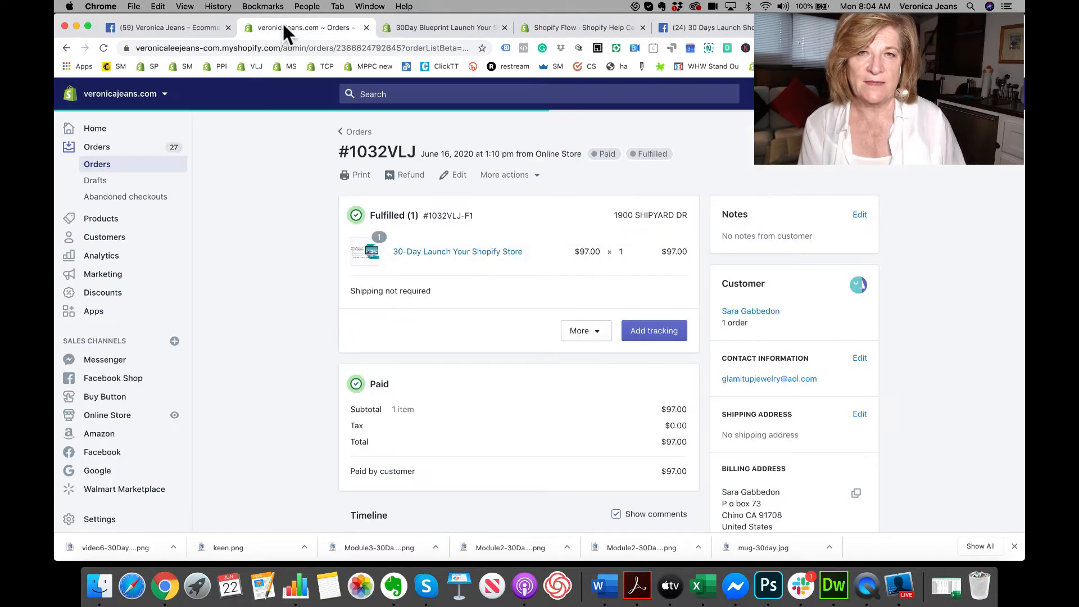
left_click(341, 134)
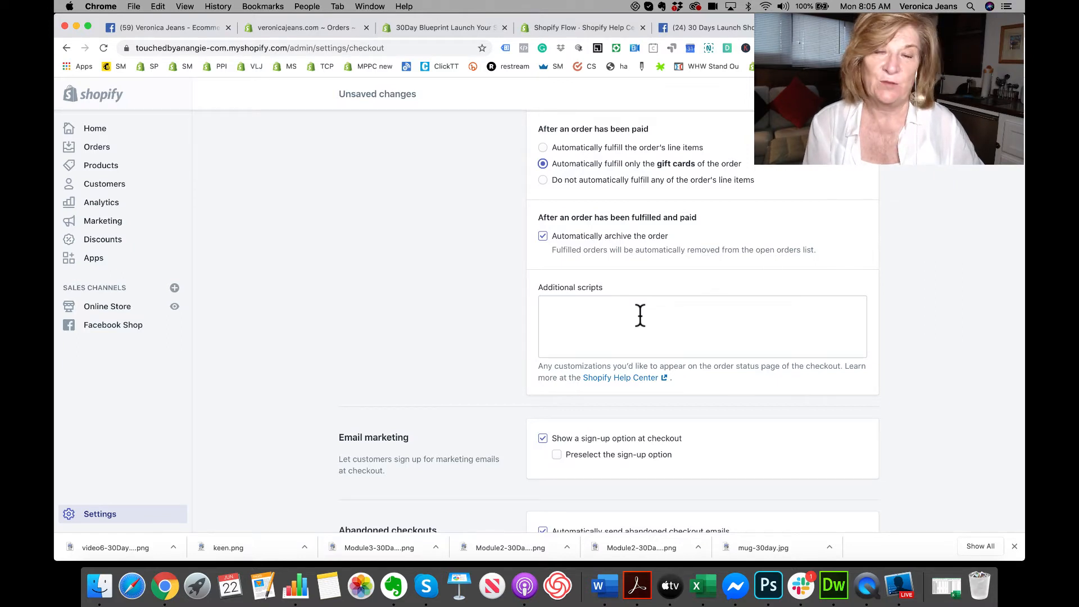
Preselect the email marketing sign-up option at checkout, and turn the preselection off again
scroll(640, 315, "down", 6)
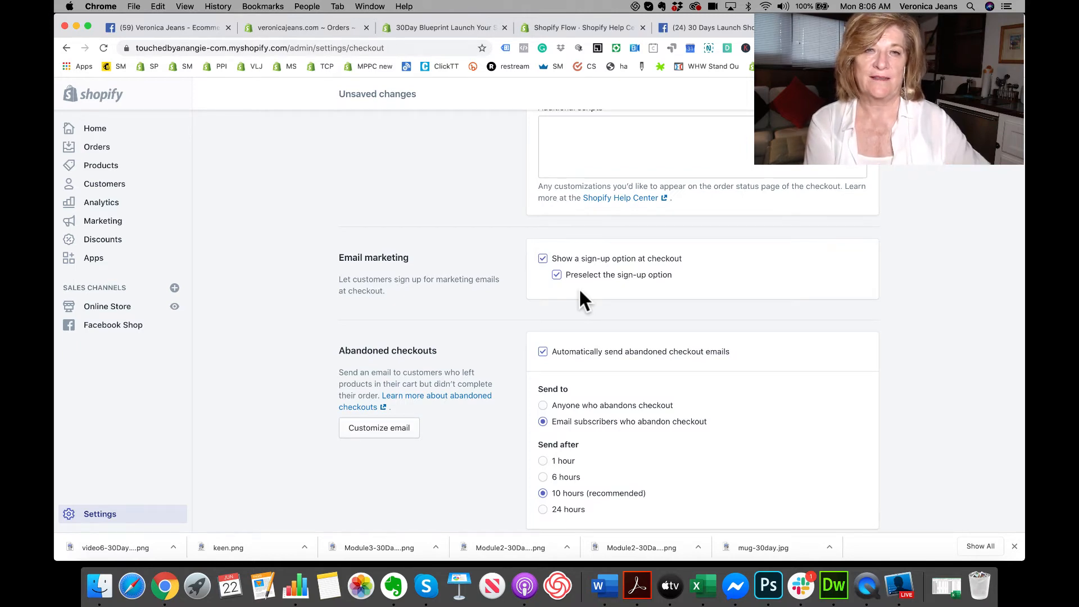
left_click(556, 279)
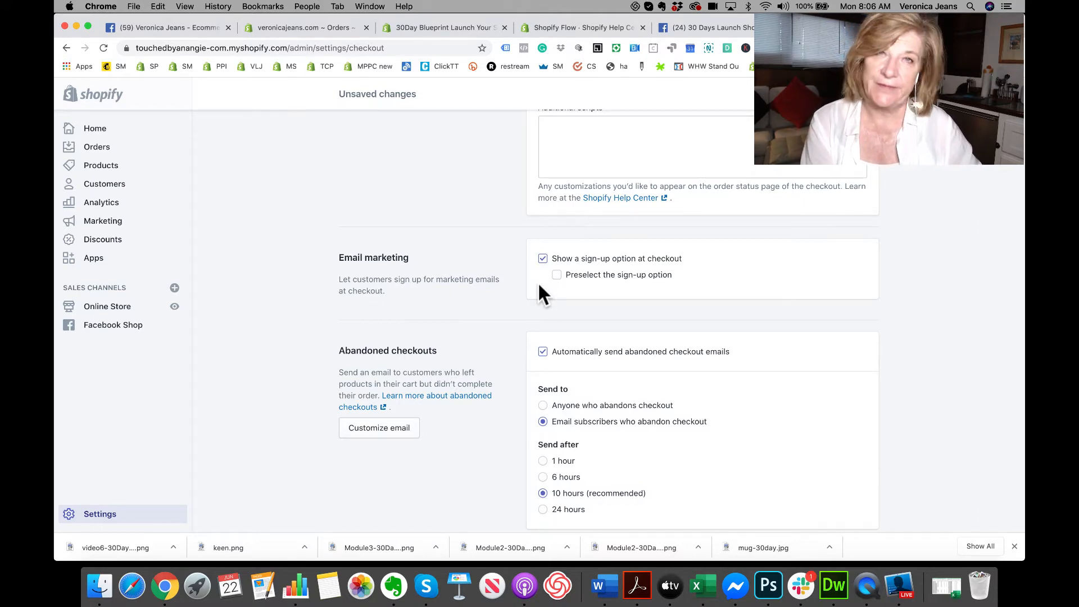
Open the abandoned checkouts list in TouchedbyanAngel.com and in the second store to compare them
scroll(537, 281, "down", 4)
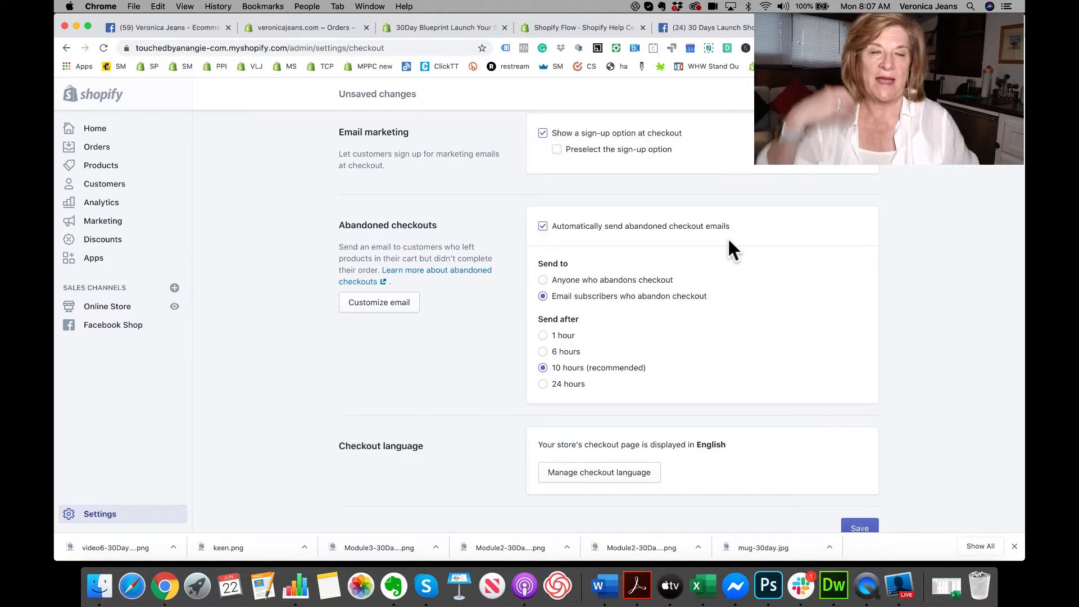
left_click(100, 148)
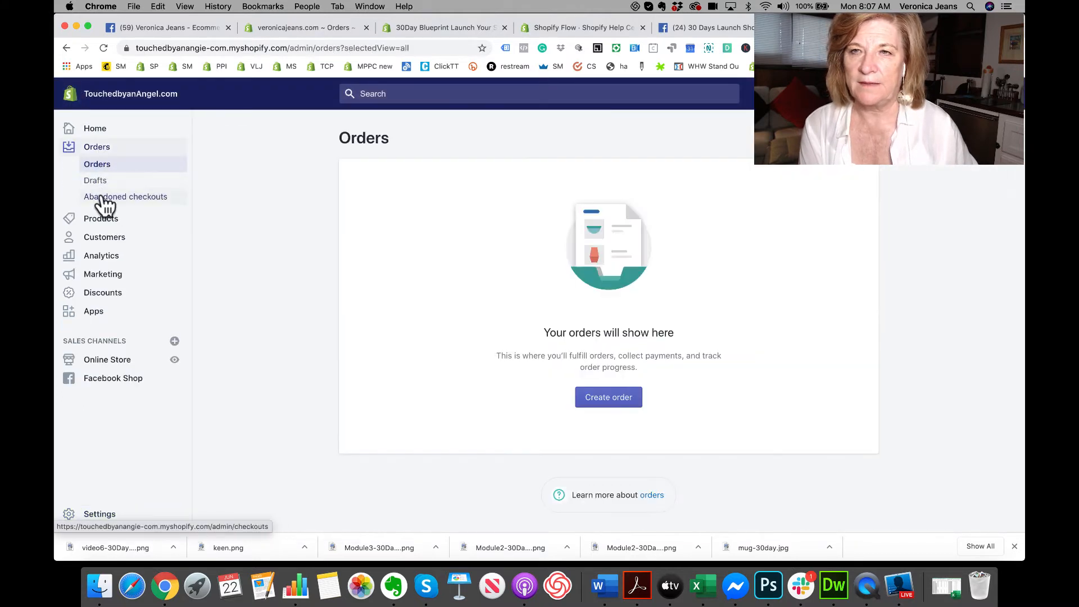
left_click(103, 198)
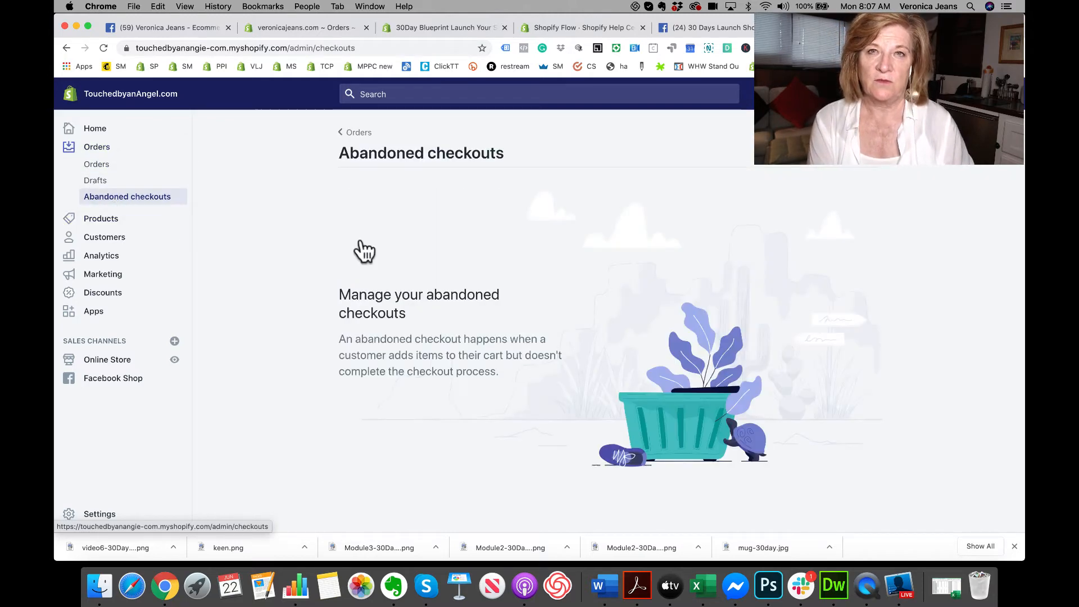
left_click(261, 23)
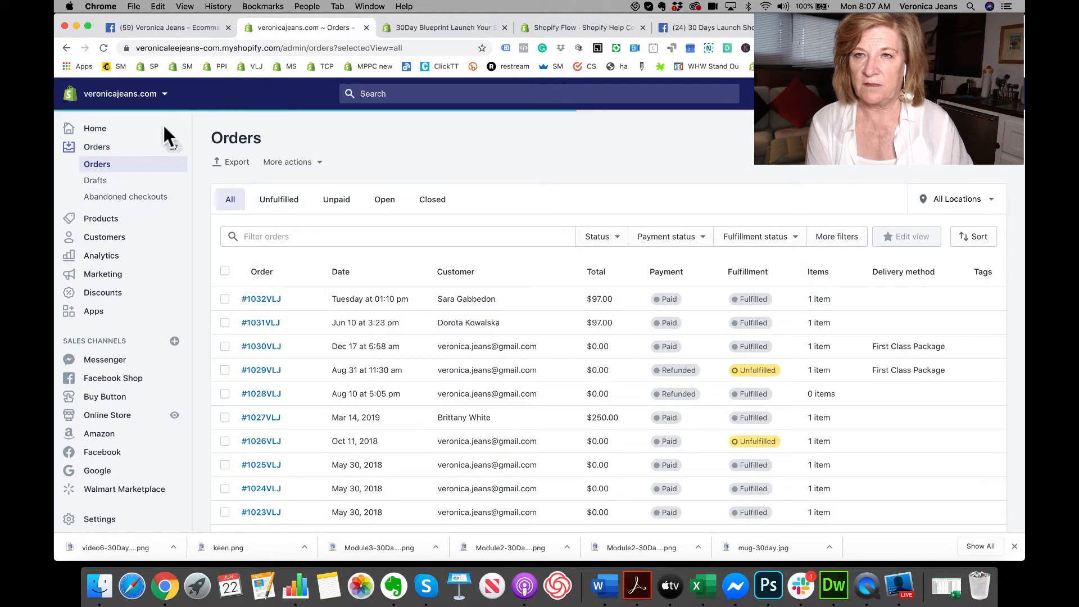
left_click(101, 198)
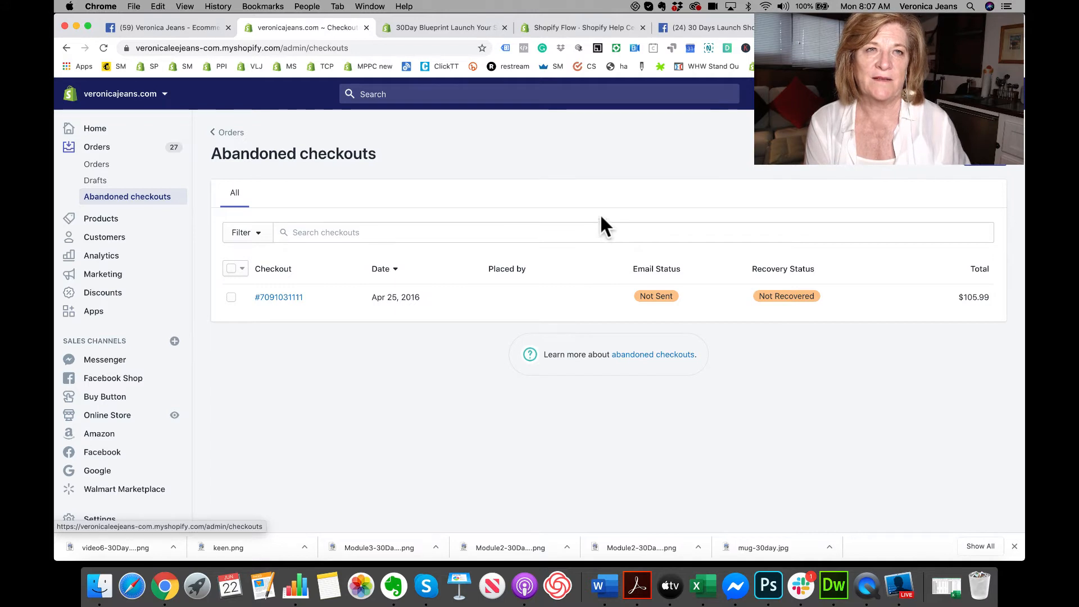
Return to TouchedbyanAngel.com and open its checkout settings at the abandoned checkouts and checkout language sections
left_click(859, 28)
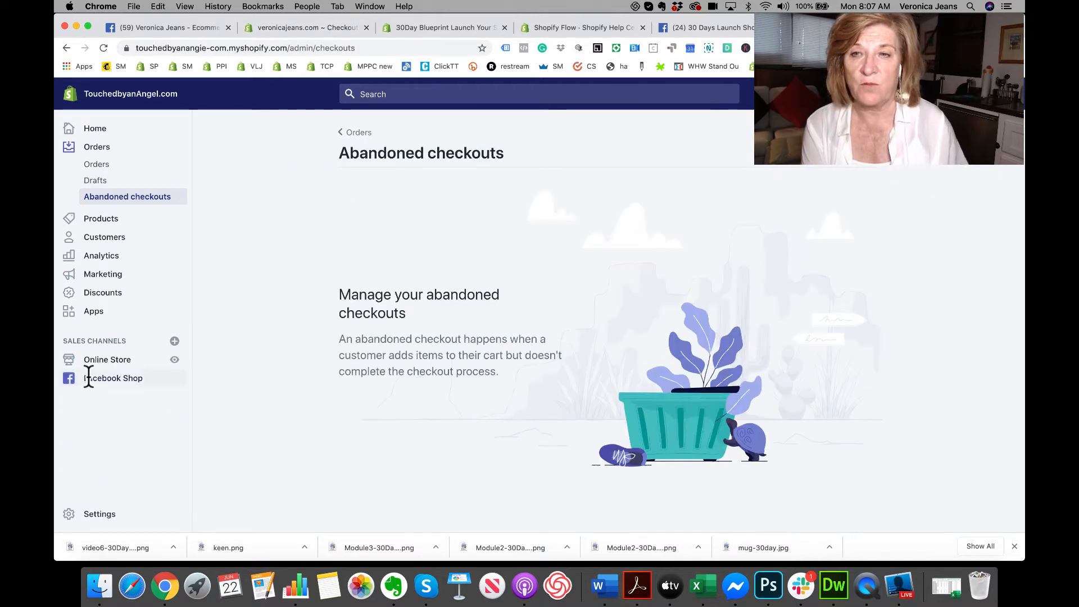
left_click(101, 516)
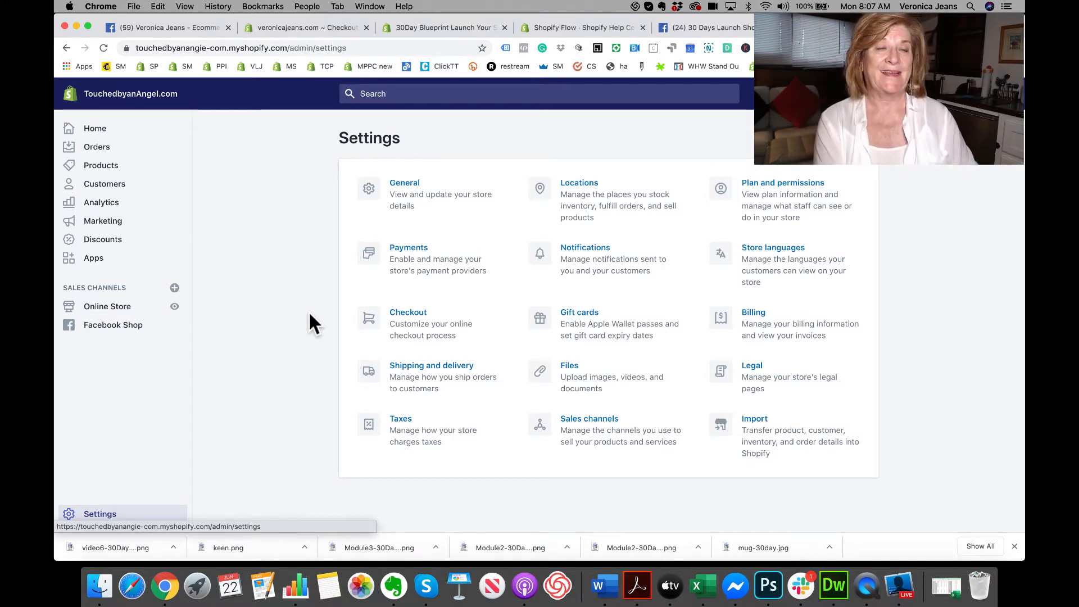
left_click(410, 321)
scroll(478, 374, "down", 8)
scroll(478, 379, "down", 10)
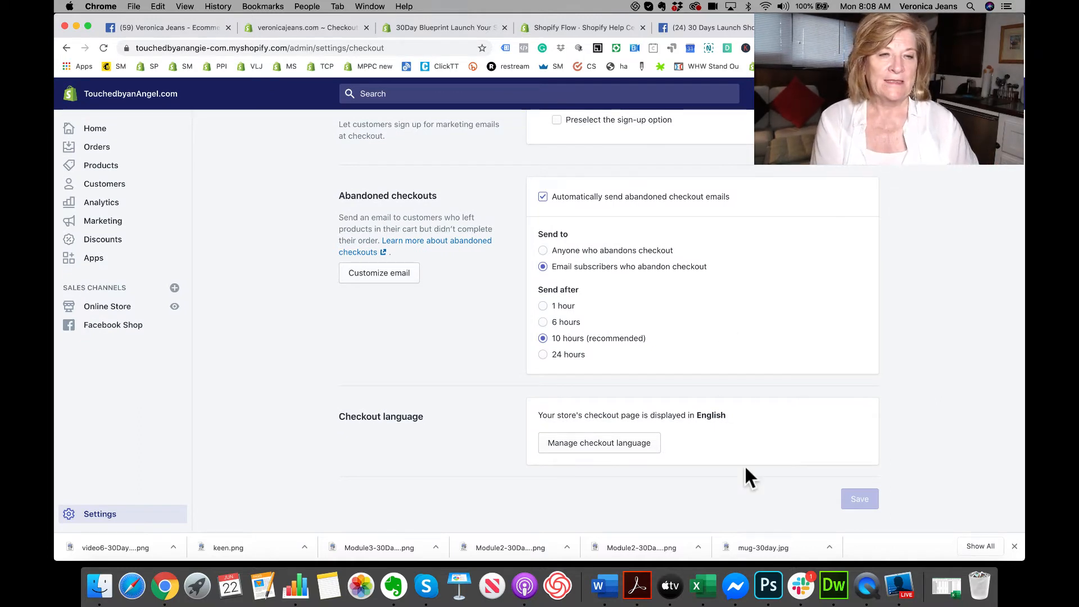
left_click(900, 586)
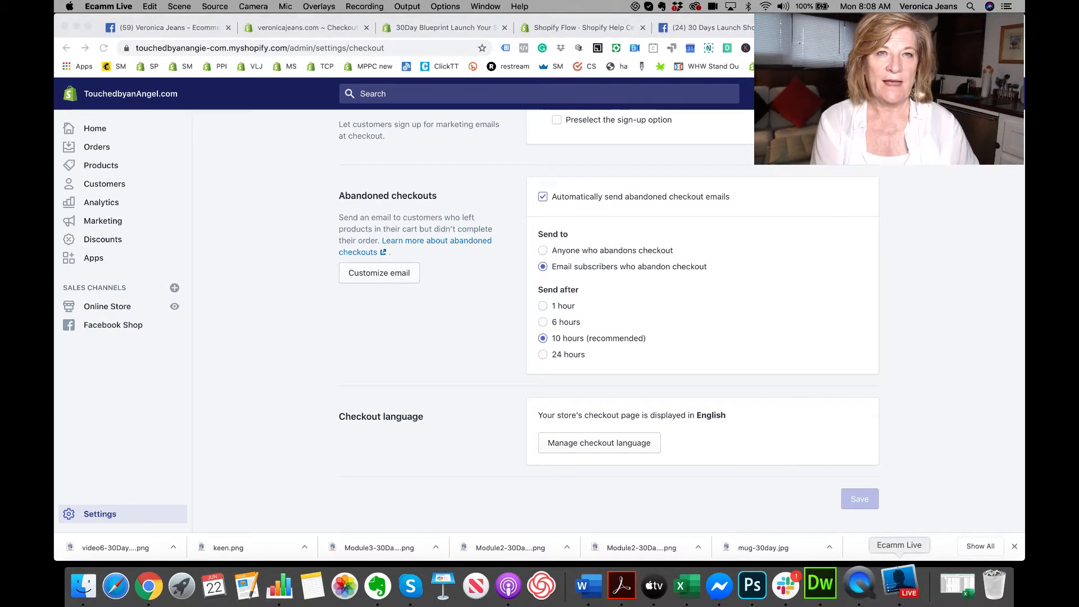
left_click(256, 406)
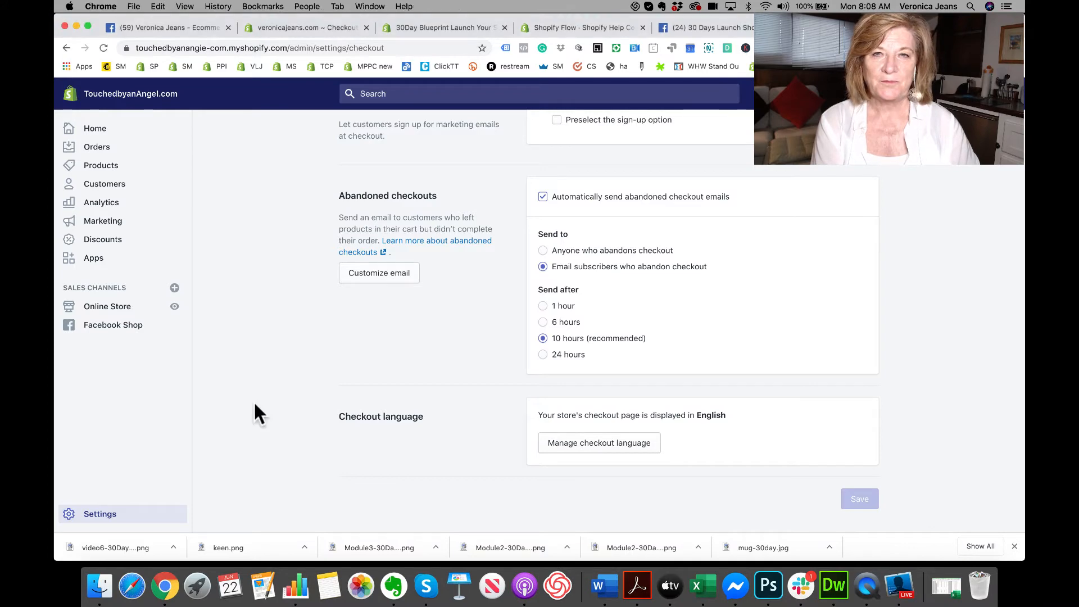
Review the order processing, tipping and form options in the TouchedbyanAngel.com checkout settings
scroll(256, 406, "up", 1)
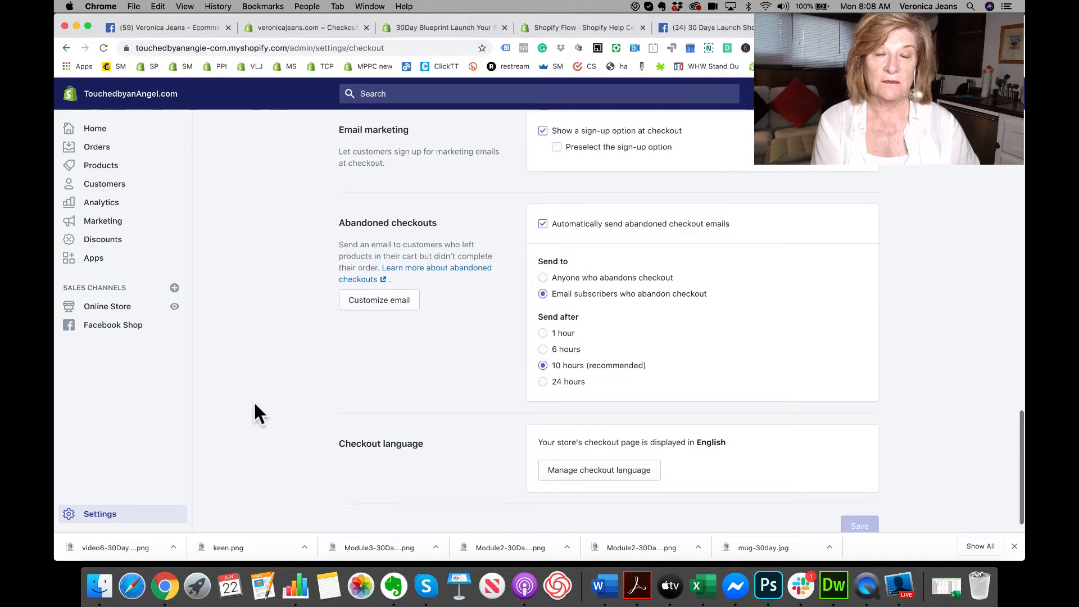
scroll(254, 405, "up", 10)
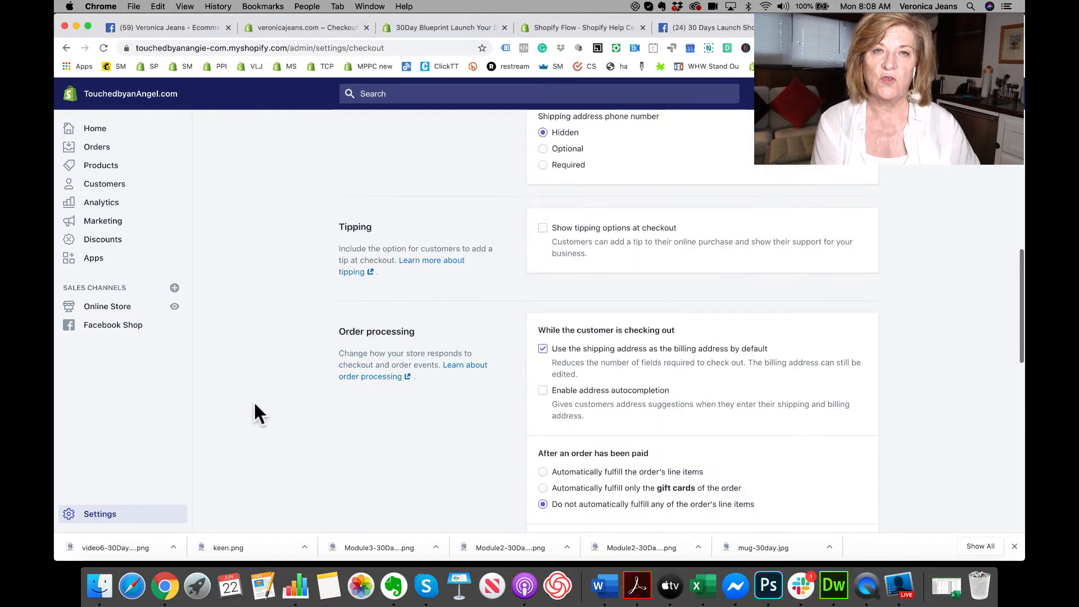
scroll(255, 404, "up", 4)
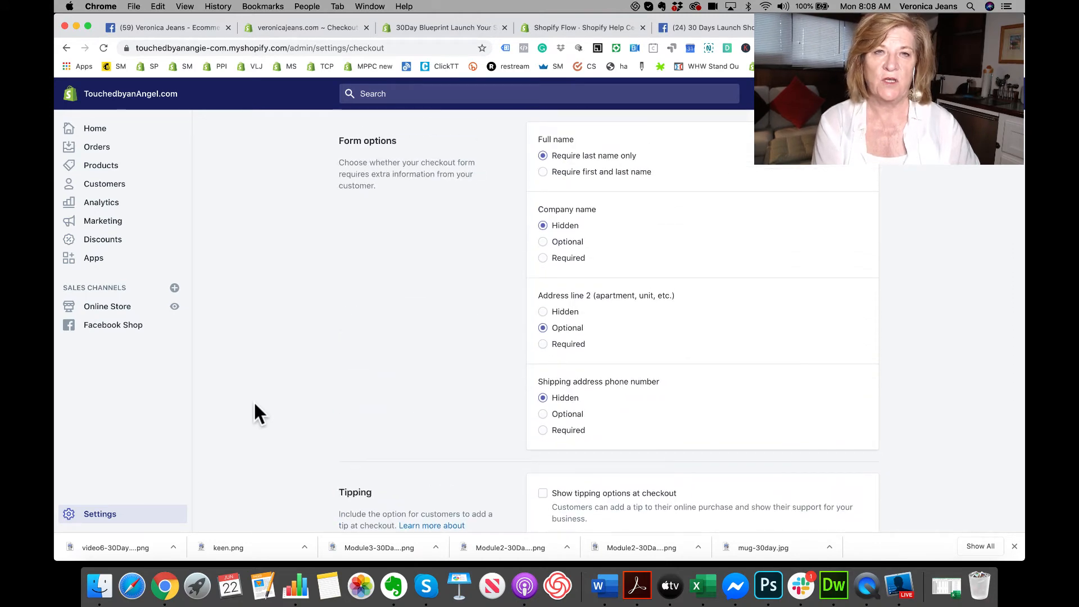
scroll(255, 405, "up", 6)
scroll(254, 400, "up", 5)
scroll(255, 400, "down", 9)
scroll(254, 400, "down", 2)
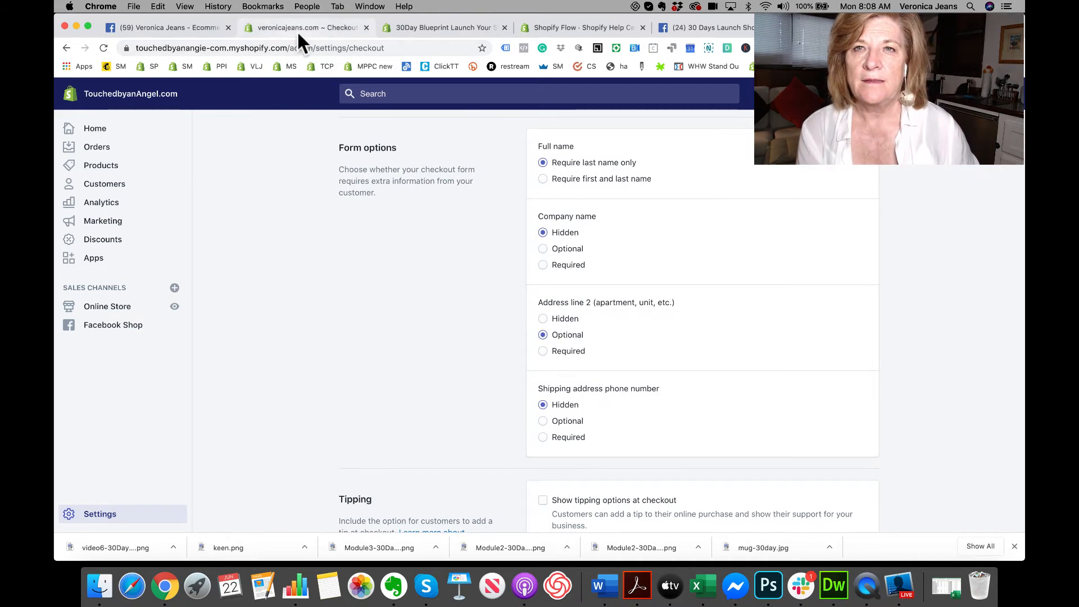
Switch to the second store and open the checkout page in its current theme's editor
scroll(310, 197, "up", 10)
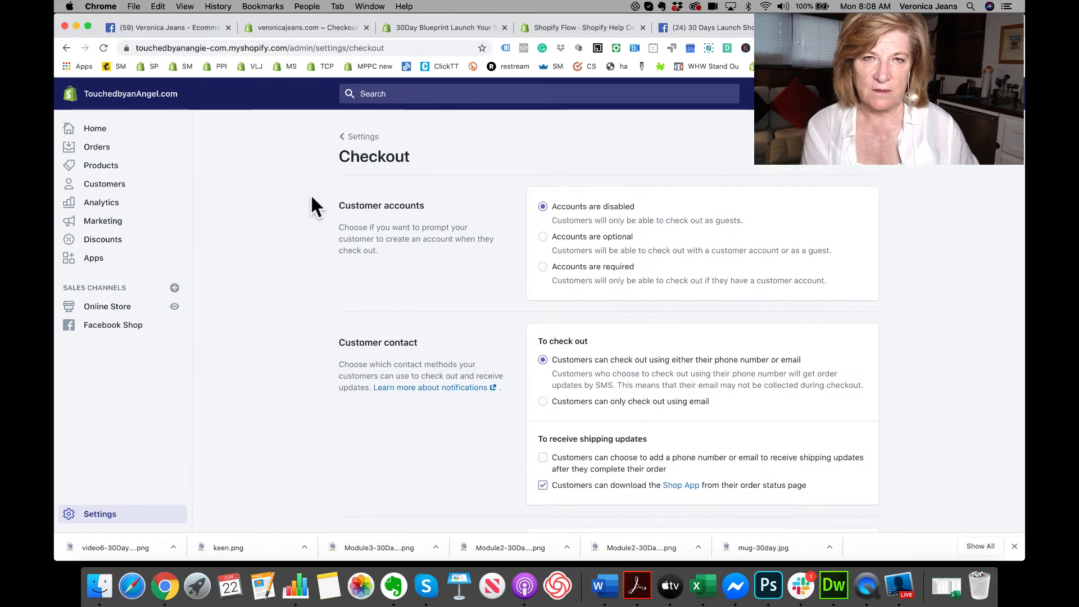
left_click(297, 25)
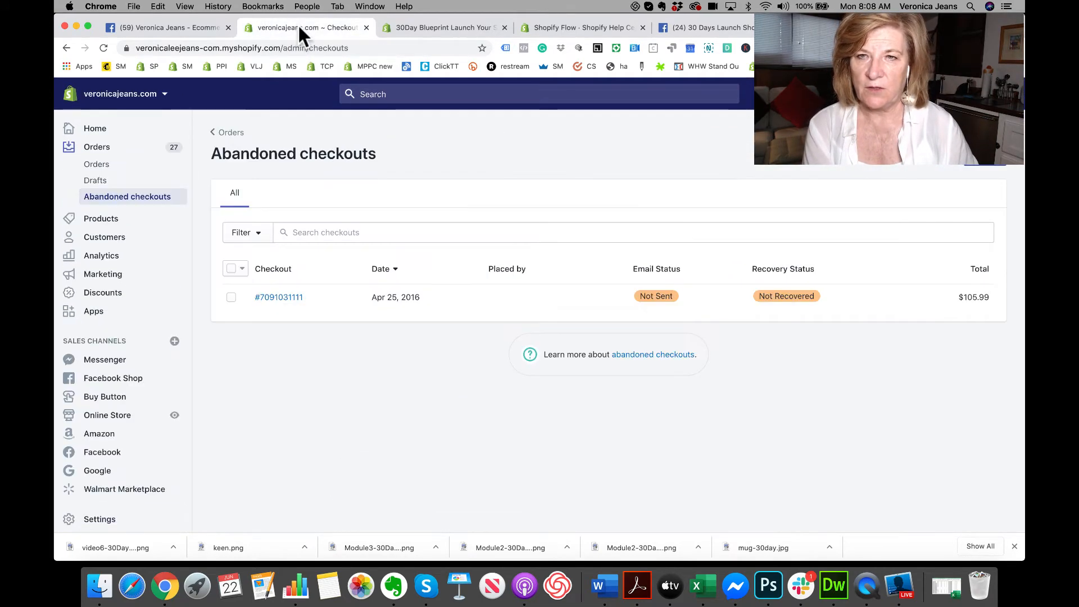
left_click(103, 422)
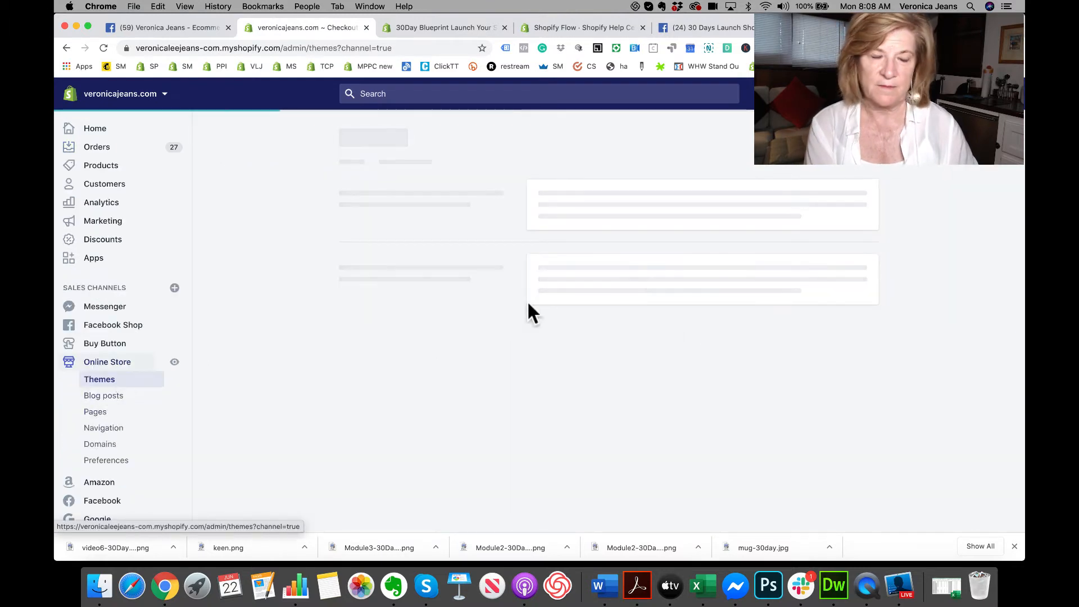
left_click(838, 219)
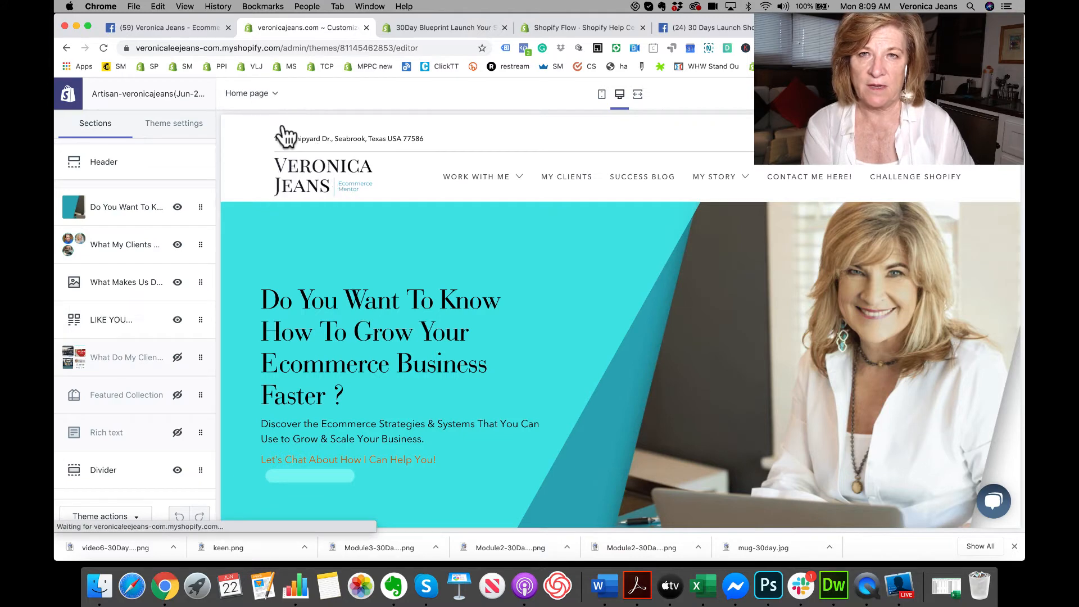
left_click(258, 100)
scroll(272, 228, "down", 1)
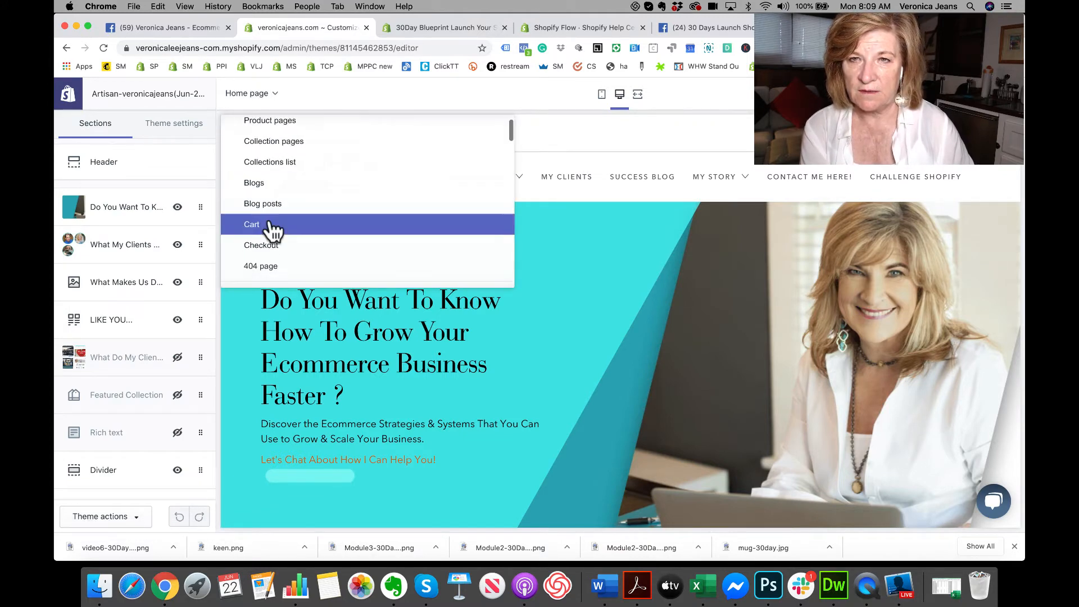
left_click(270, 248)
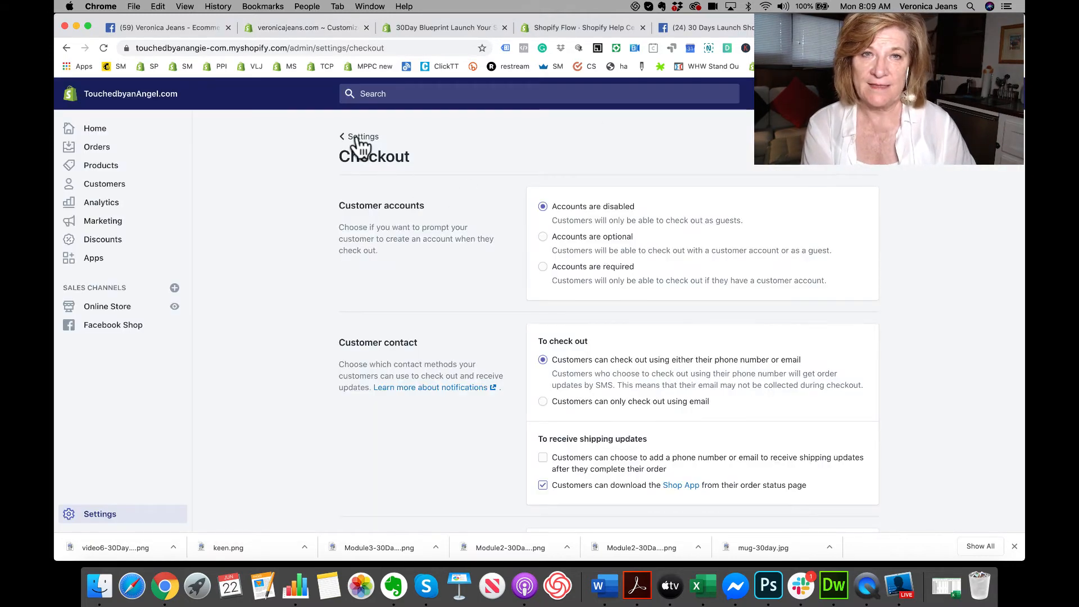
Leave the checkout settings of TouchedbyanAngel.com and open the store's General settings
left_click(358, 138)
left_click(397, 187)
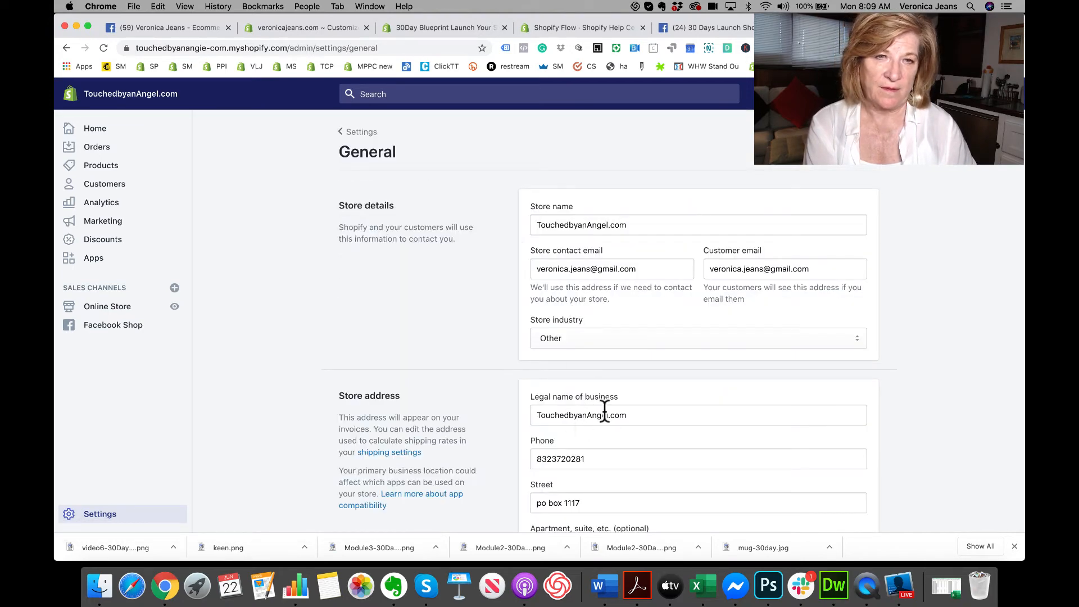
Return to the second store's checkout customization and set the store's wordmark with the "Ecommerce Mentor" tagline from the image library as its custom logo
left_click(323, 28)
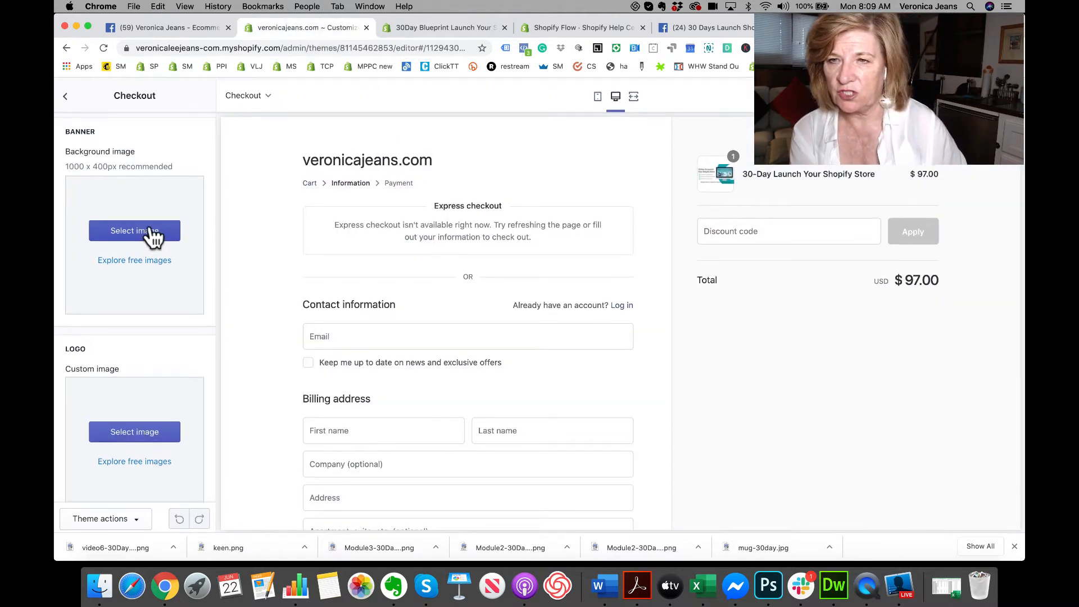
left_click(132, 429)
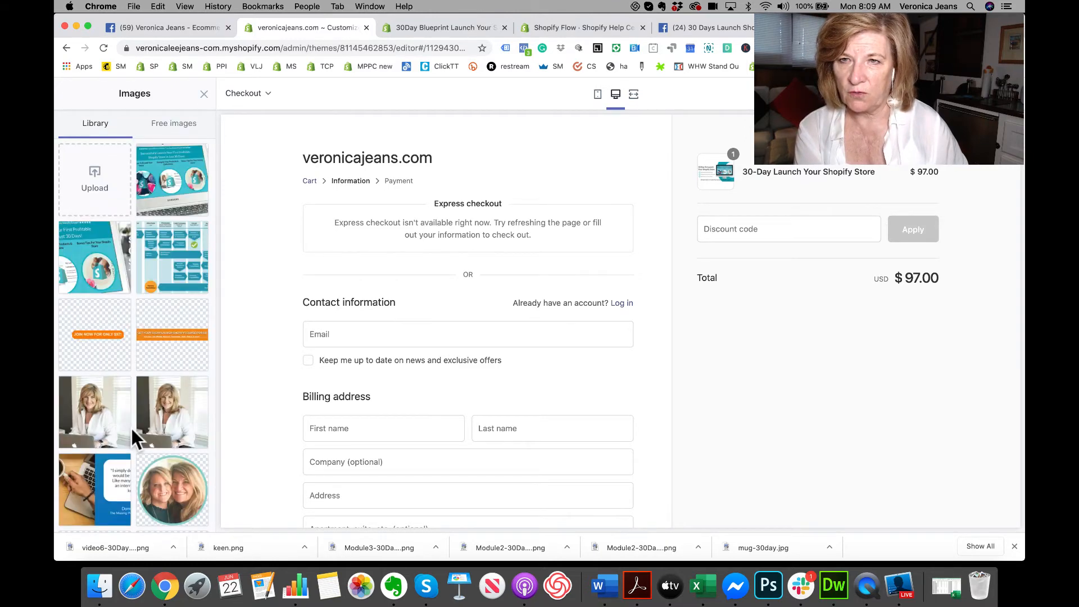
scroll(132, 428, "down", 10)
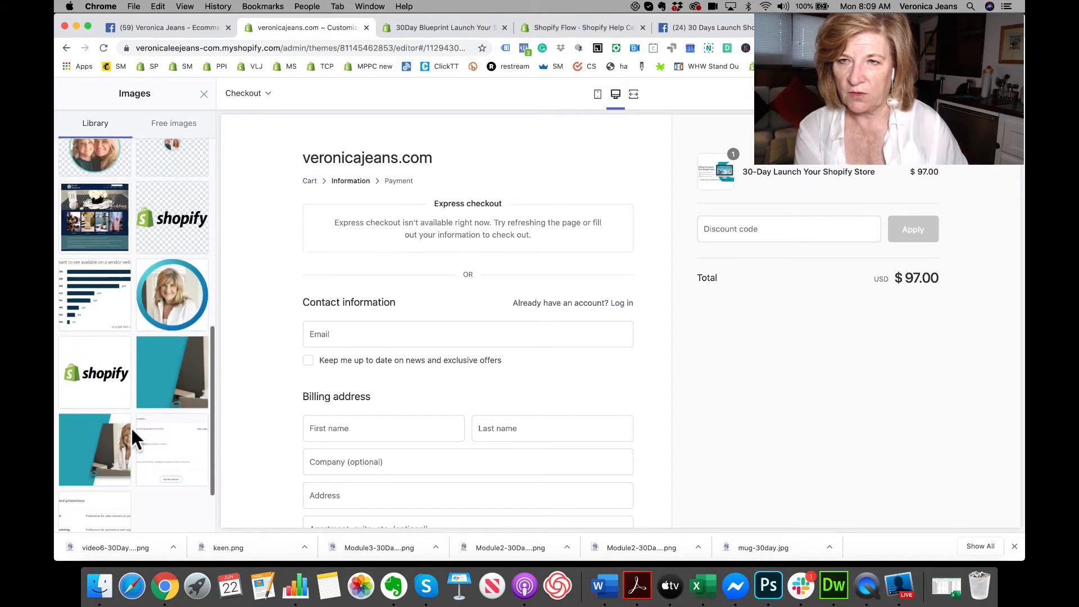
scroll(130, 426, "down", 2)
left_click(137, 502)
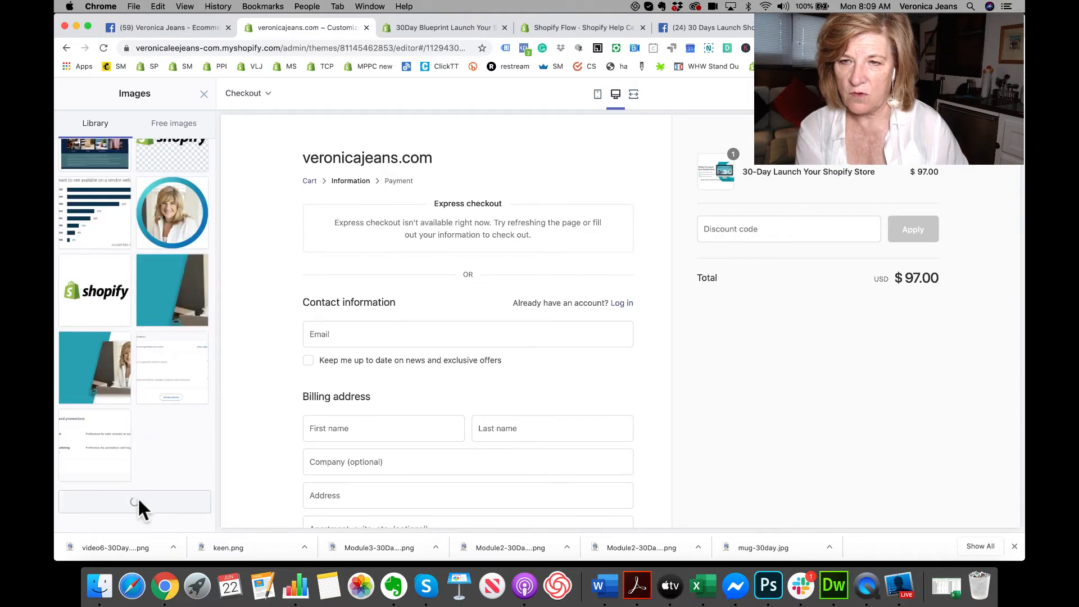
scroll(137, 497, "down", 10)
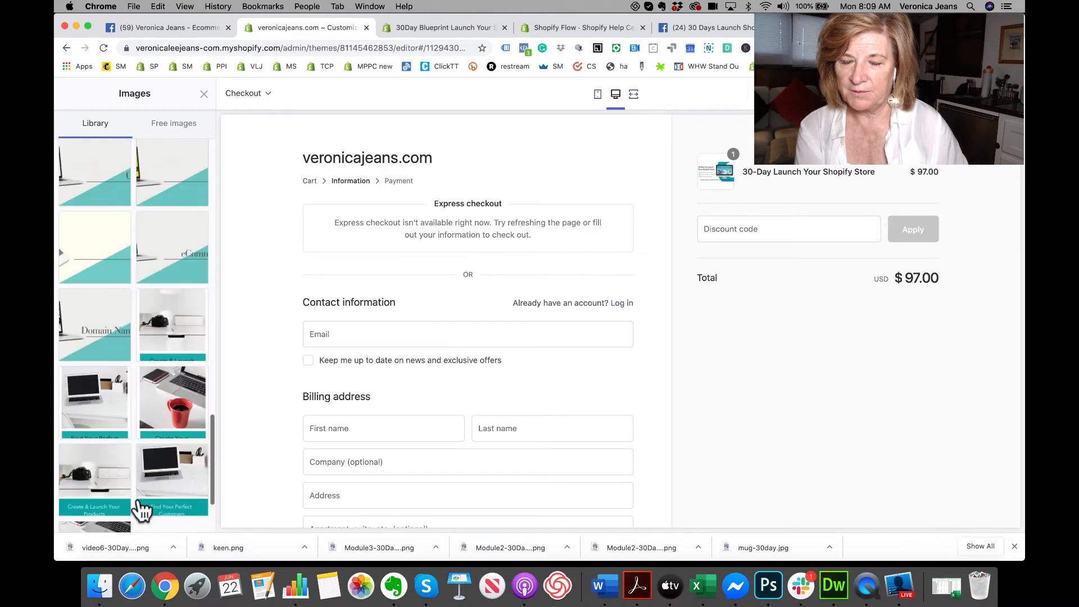
left_click(137, 502)
scroll(137, 502, "down", 5)
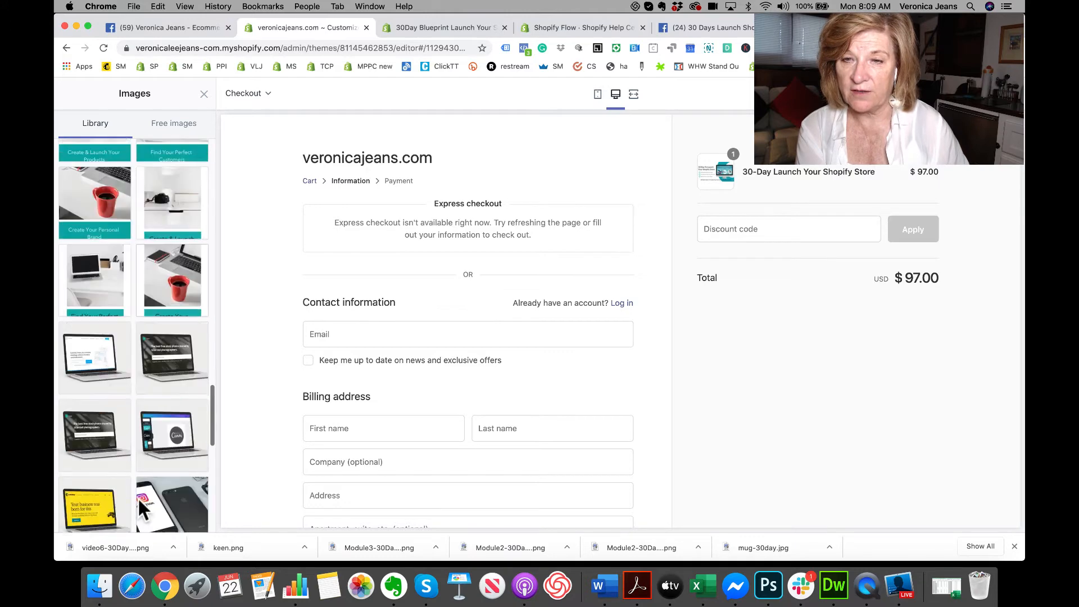
scroll(142, 511, "down", 6)
left_click(138, 502)
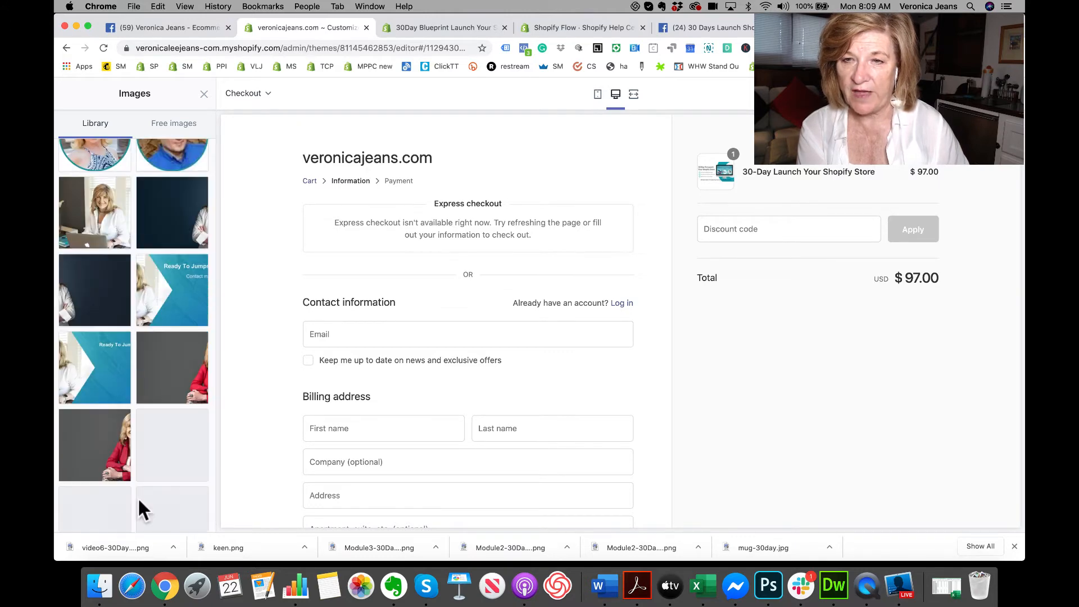
scroll(139, 506, "down", 6)
scroll(140, 509, "down", 4)
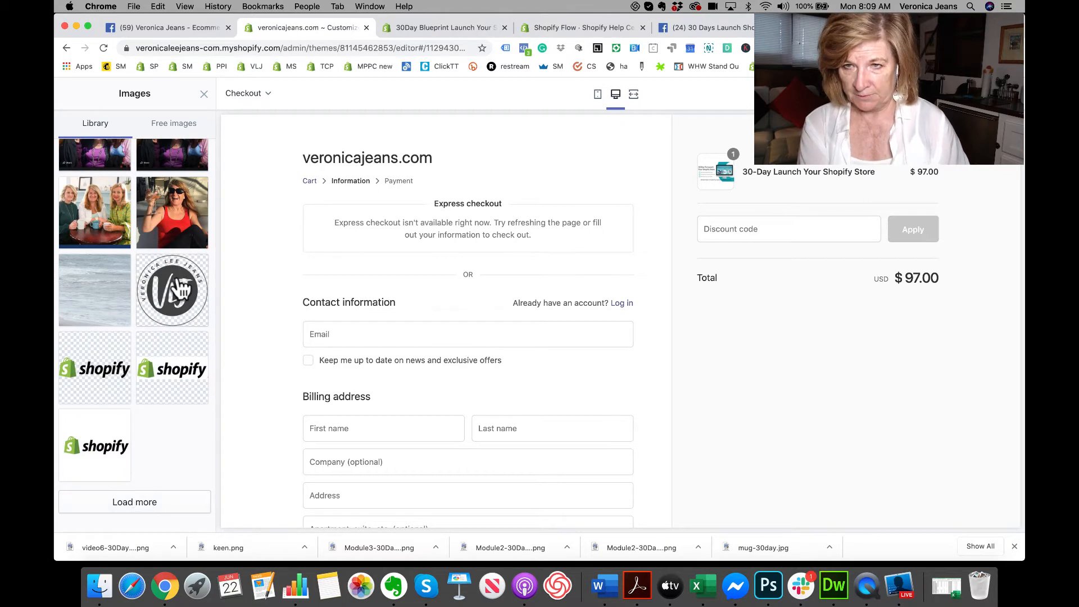
left_click(134, 503)
scroll(133, 506, "down", 1)
scroll(133, 508, "down", 5)
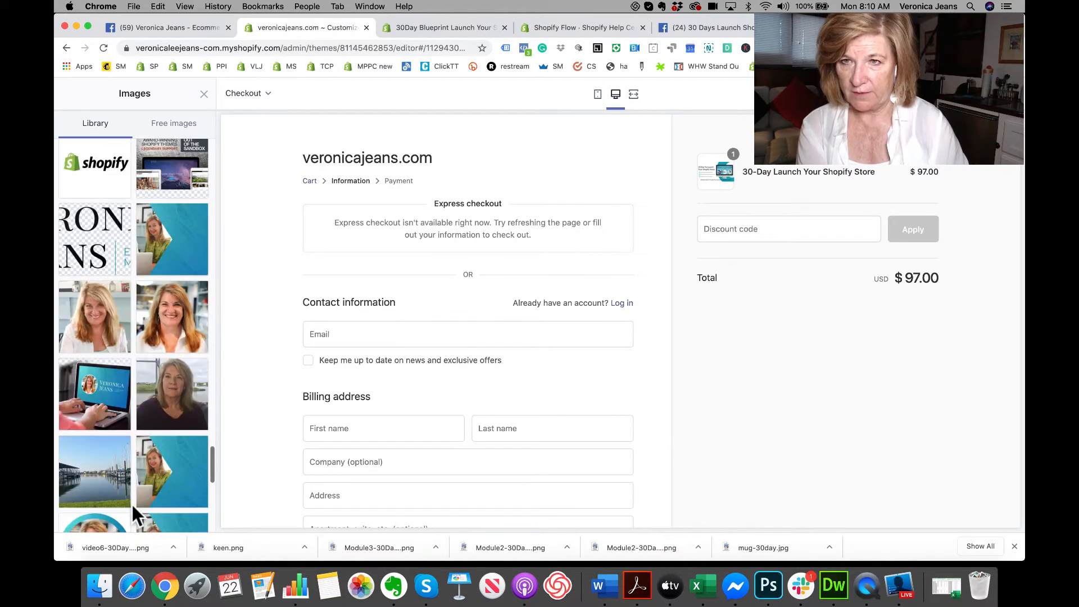
left_click(87, 248)
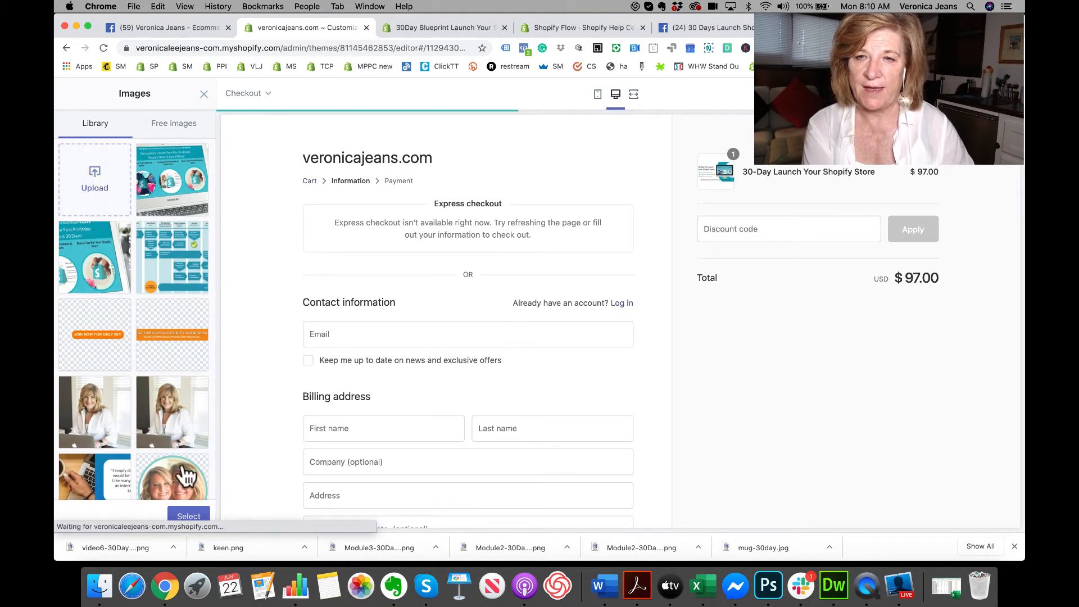
left_click(194, 517)
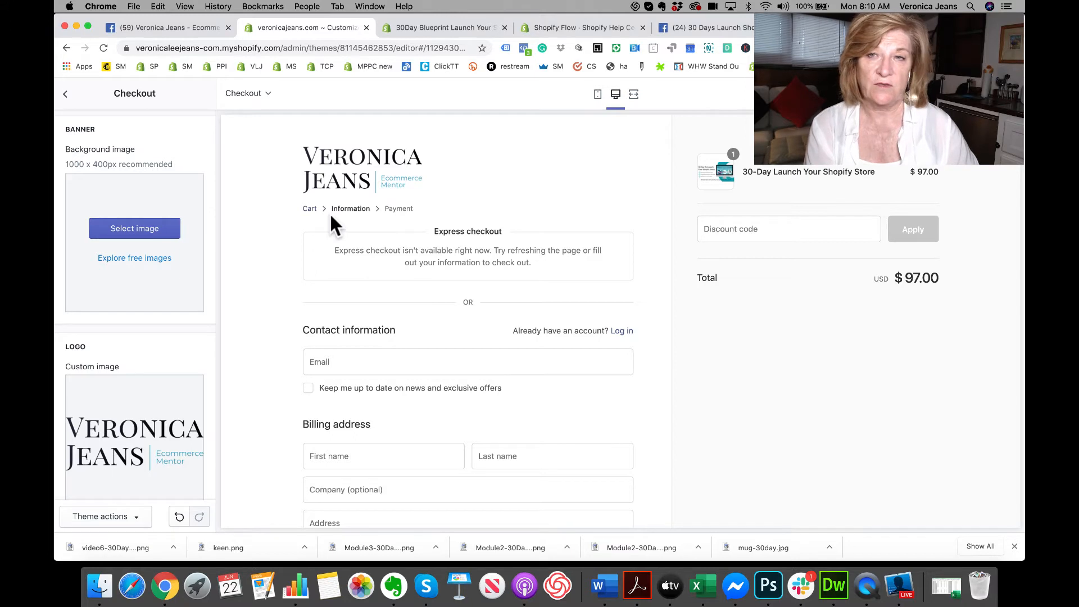
Try the desk photo with the blue testimonial as the checkout banner's background image, and remove it again
scroll(190, 320, "down", 1)
scroll(169, 277, "up", 1)
left_click(149, 228)
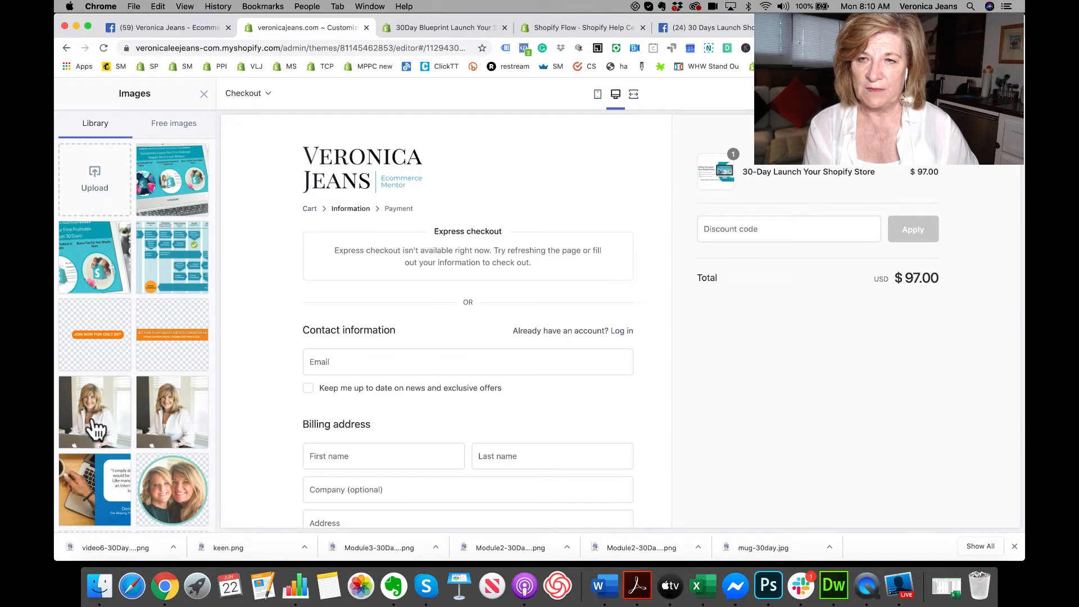
left_click(98, 501)
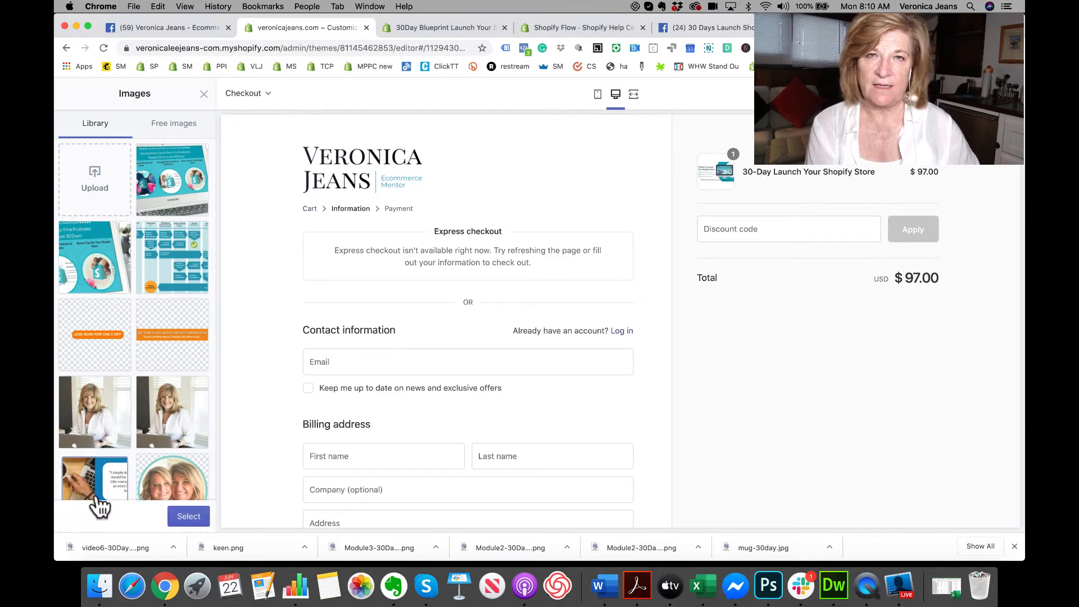
left_click(181, 519)
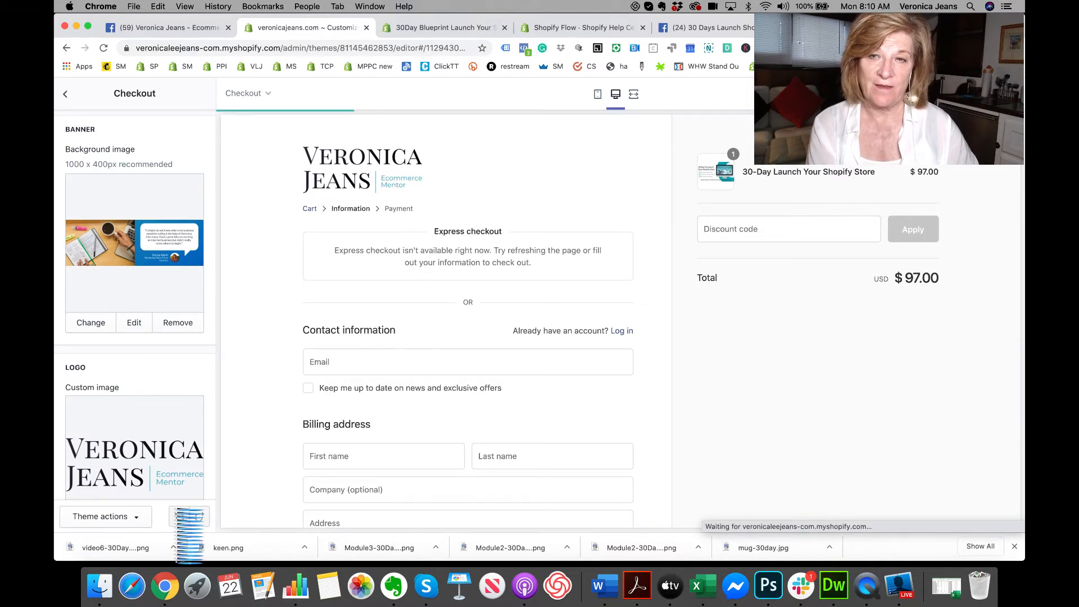
scroll(180, 495, "down", 5)
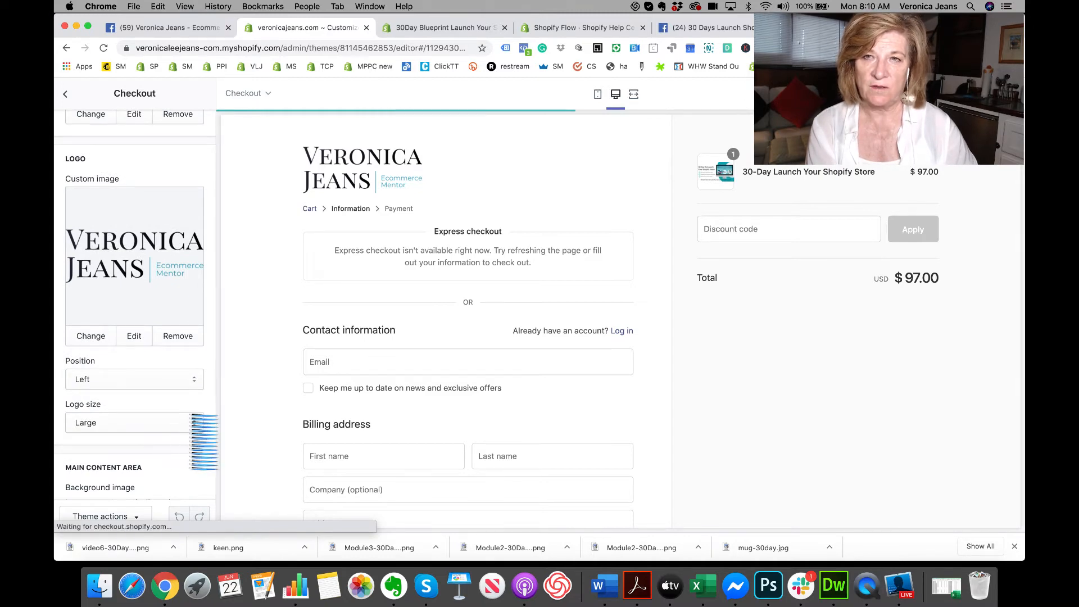
scroll(188, 417, "up", 5)
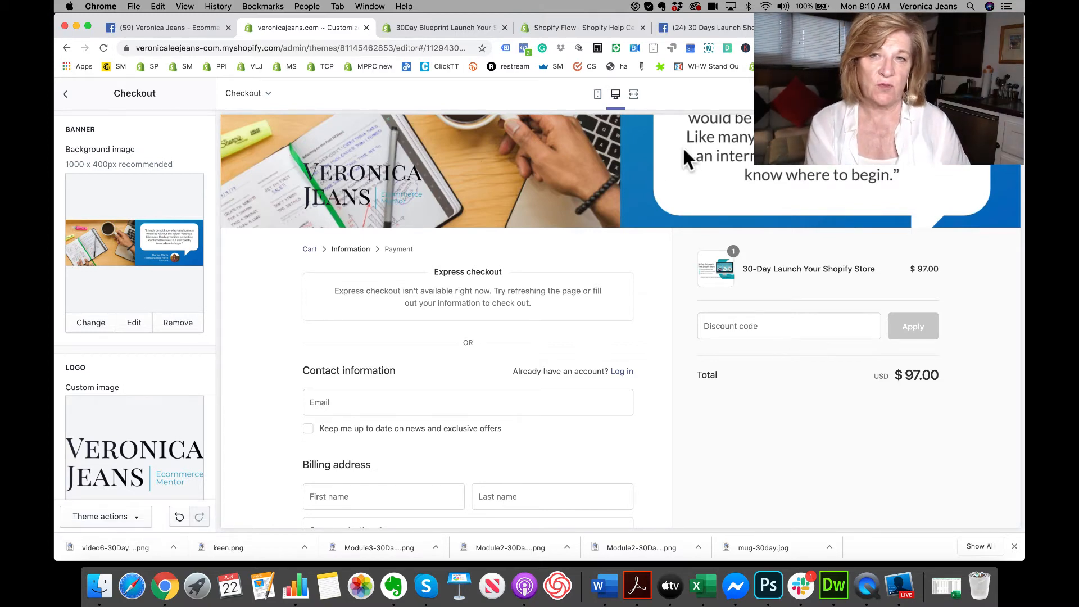
left_click(175, 323)
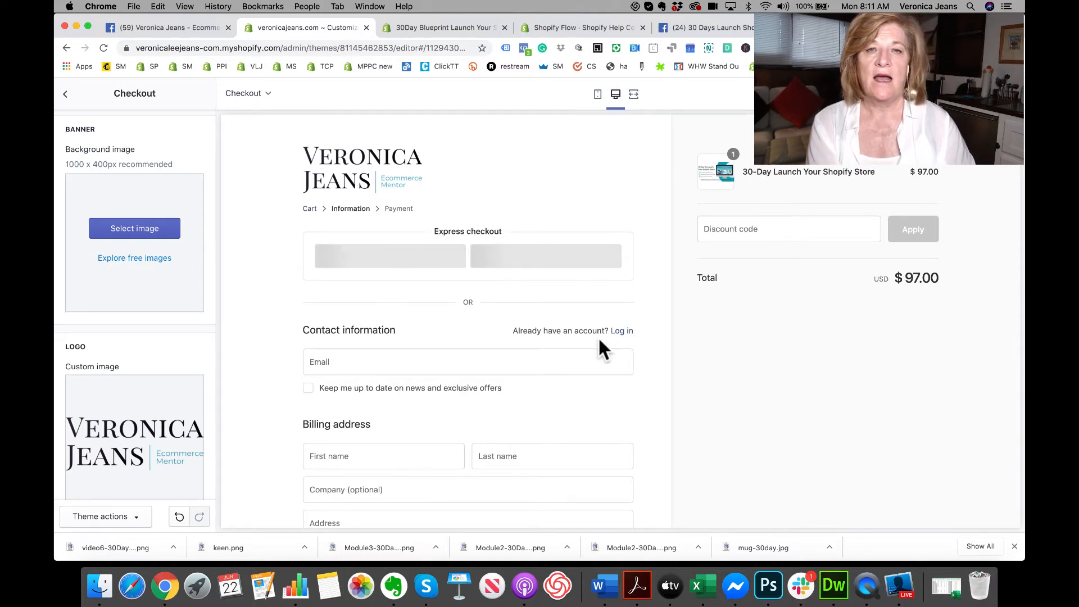
Try the checkout logo at Small size and settle on Medium
scroll(528, 374, "down", 5)
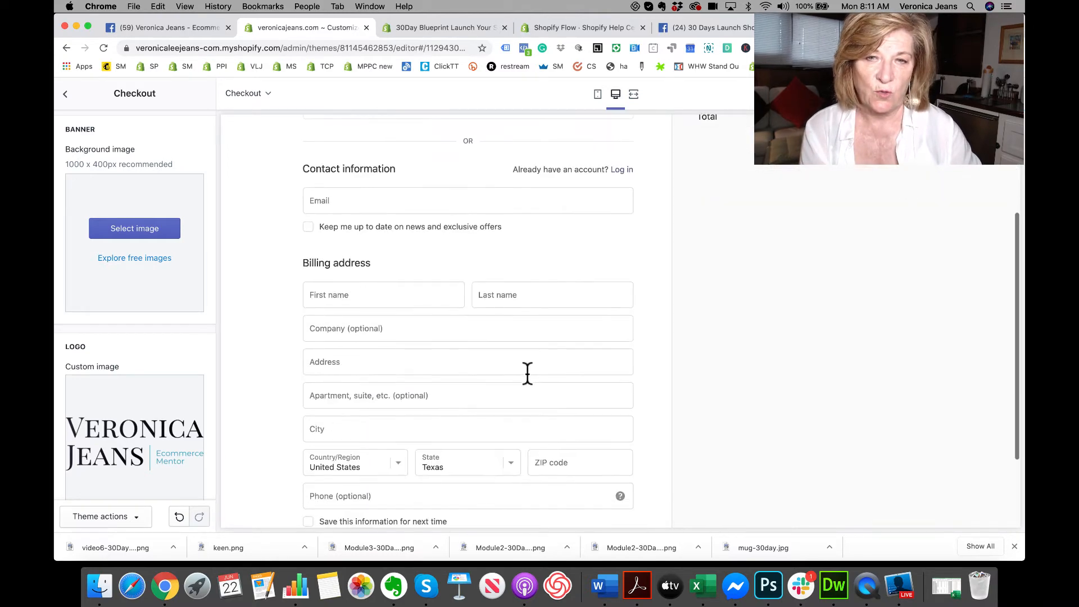
scroll(167, 475, "down", 5)
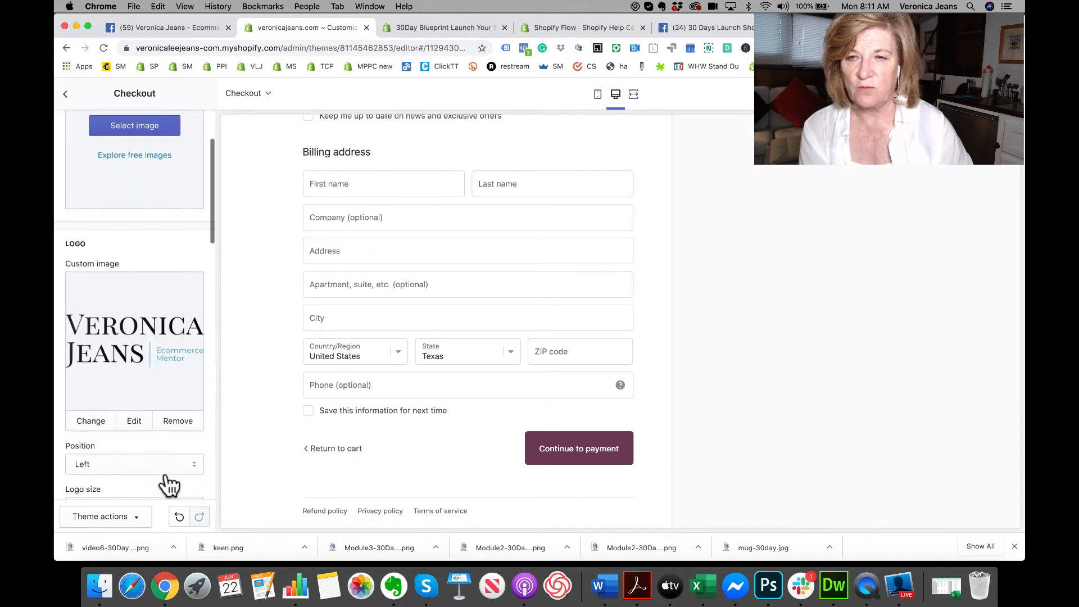
left_click(191, 448)
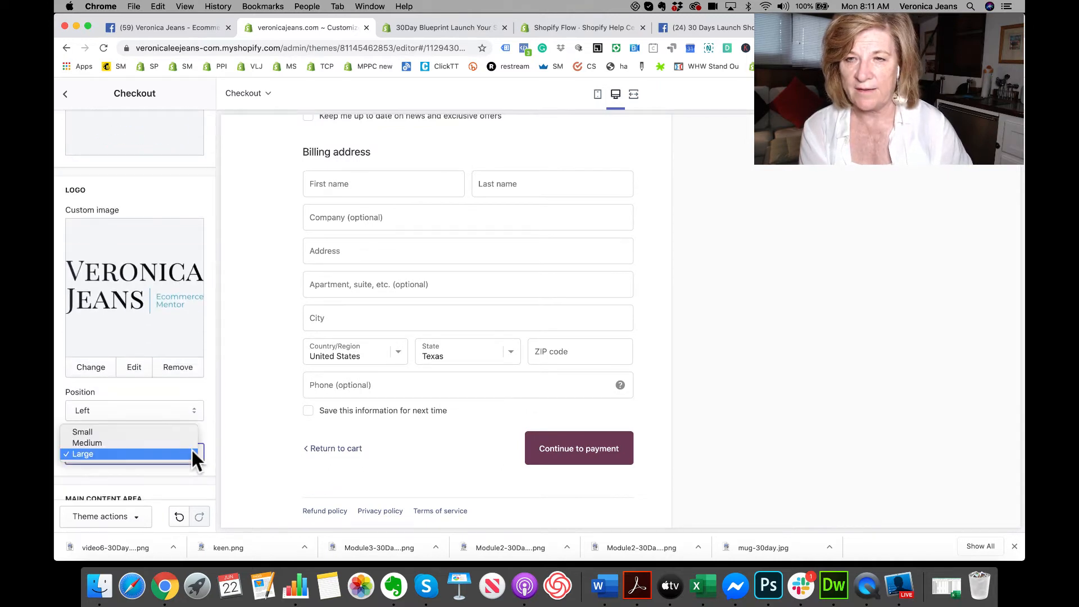
left_click(170, 431)
scroll(271, 362, "up", 5)
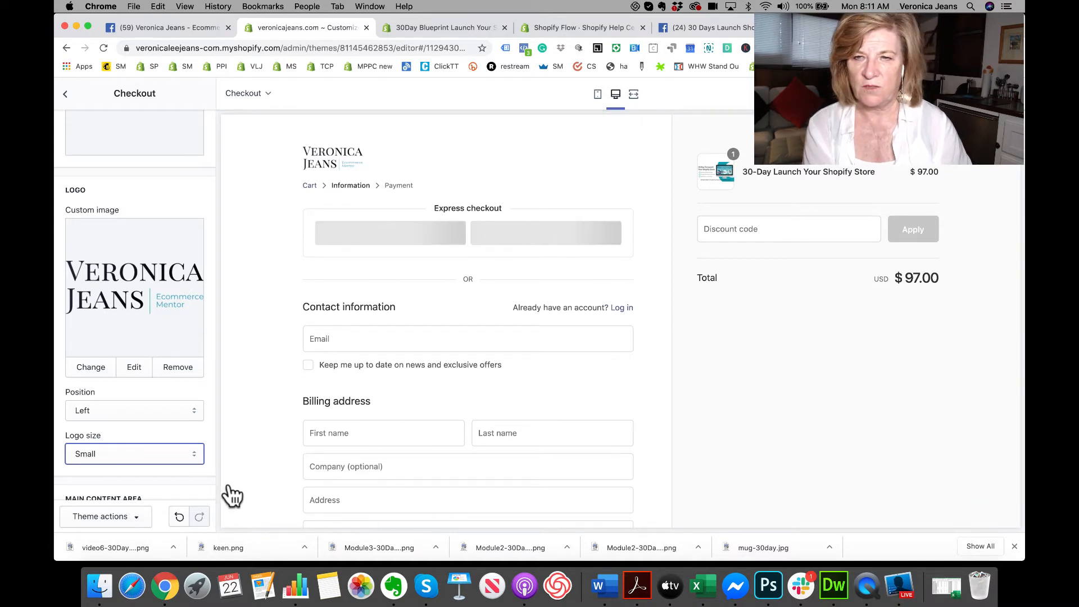
left_click(194, 450)
left_click(187, 465)
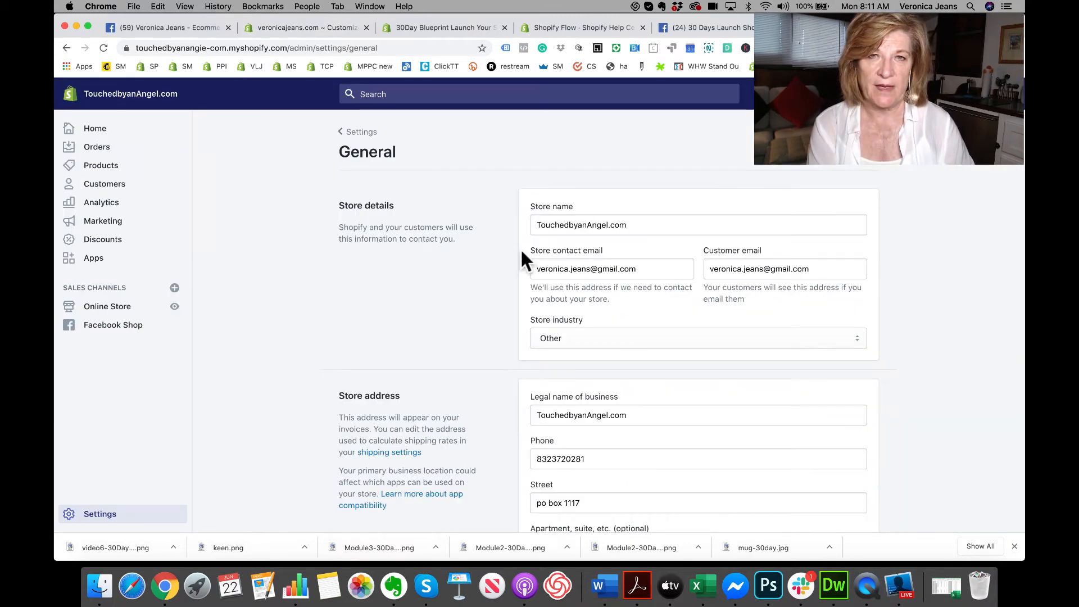
Reopen the checkout settings of TouchedbyanAngel.com and review them down to the abandoned checkouts and checkout language sections
left_click(345, 133)
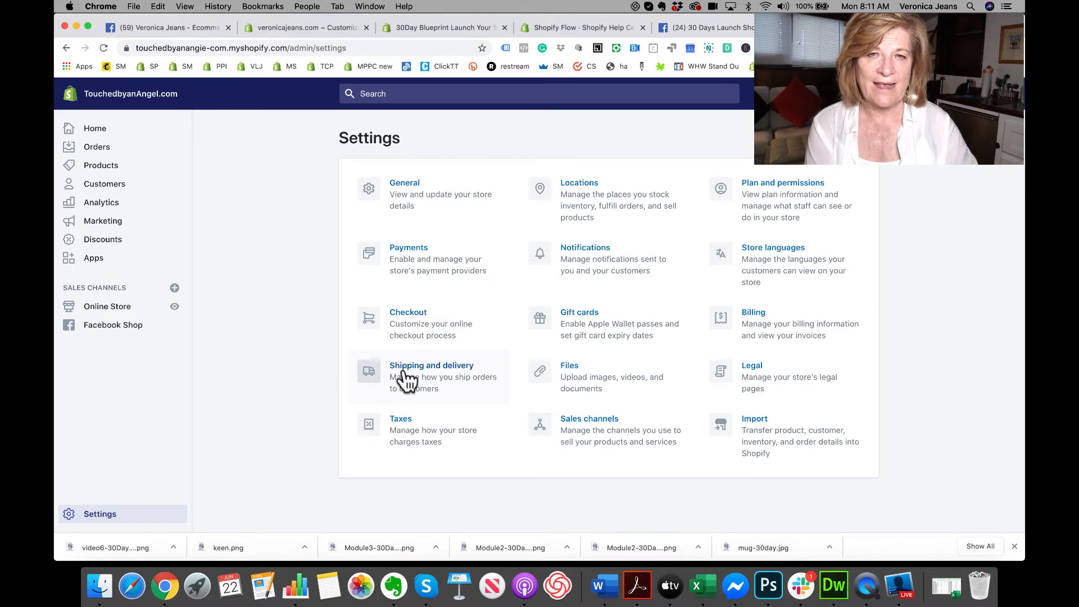
left_click(408, 326)
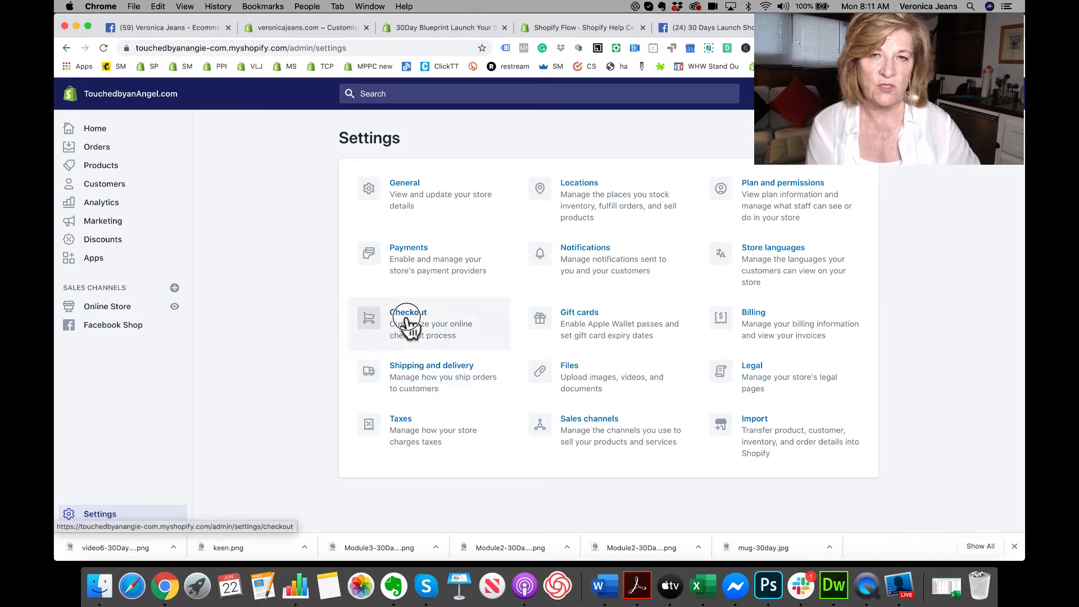
scroll(407, 318, "down", 20)
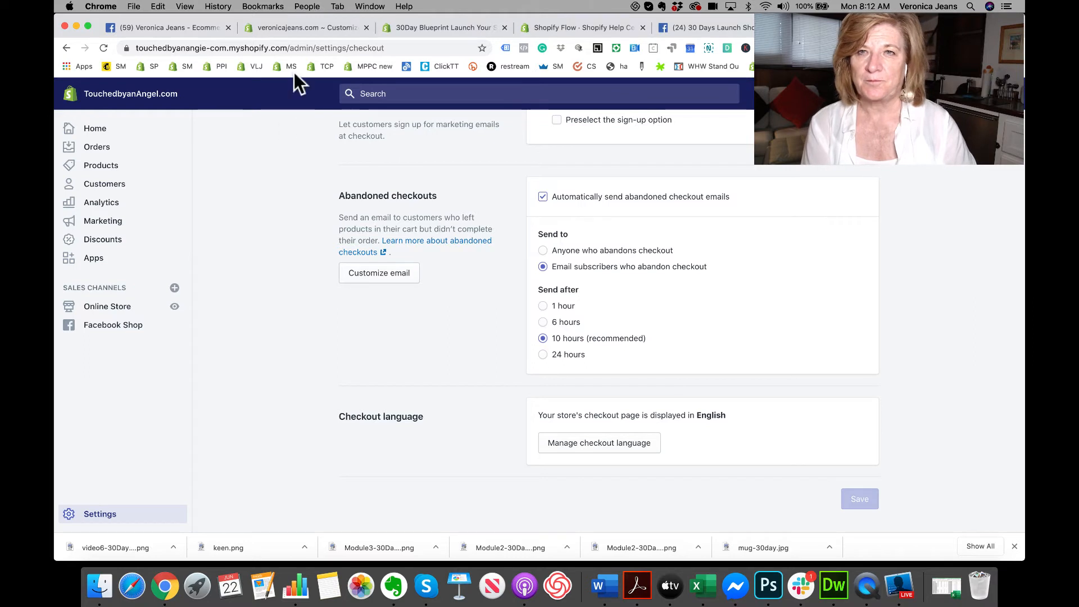
Return to the second store's theme editor, leave the checkout style settings and review the contact and billing fields in the checkout preview
left_click(300, 29)
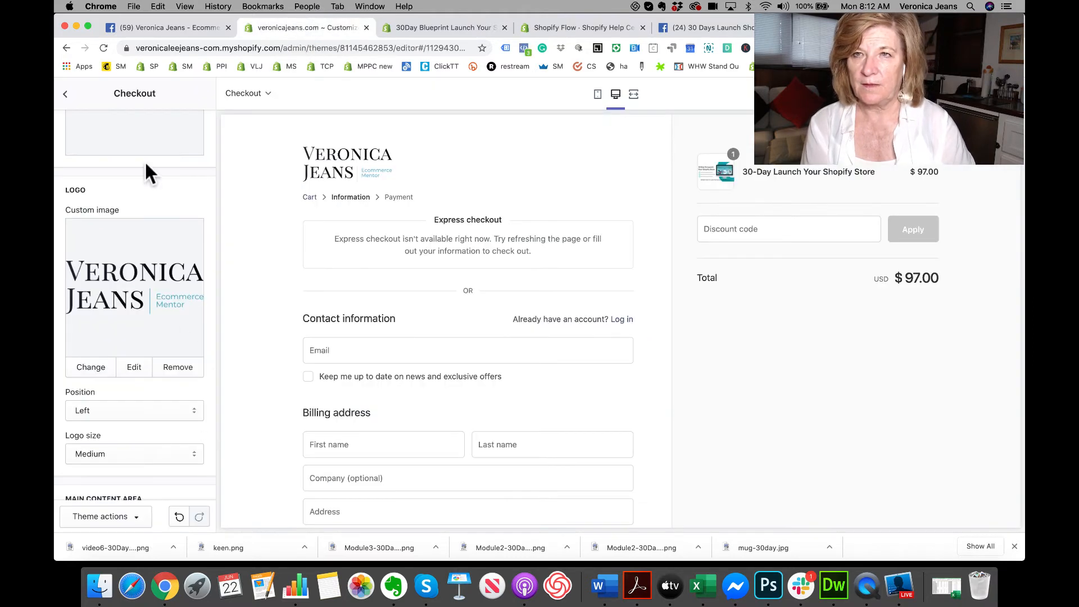
left_click(66, 93)
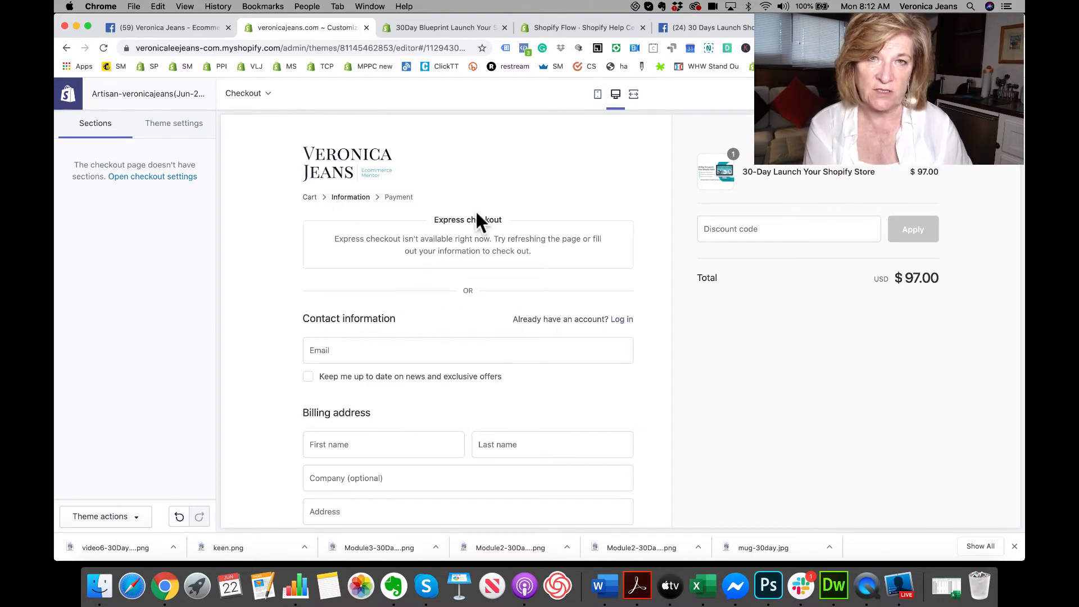
scroll(414, 354, "down", 5)
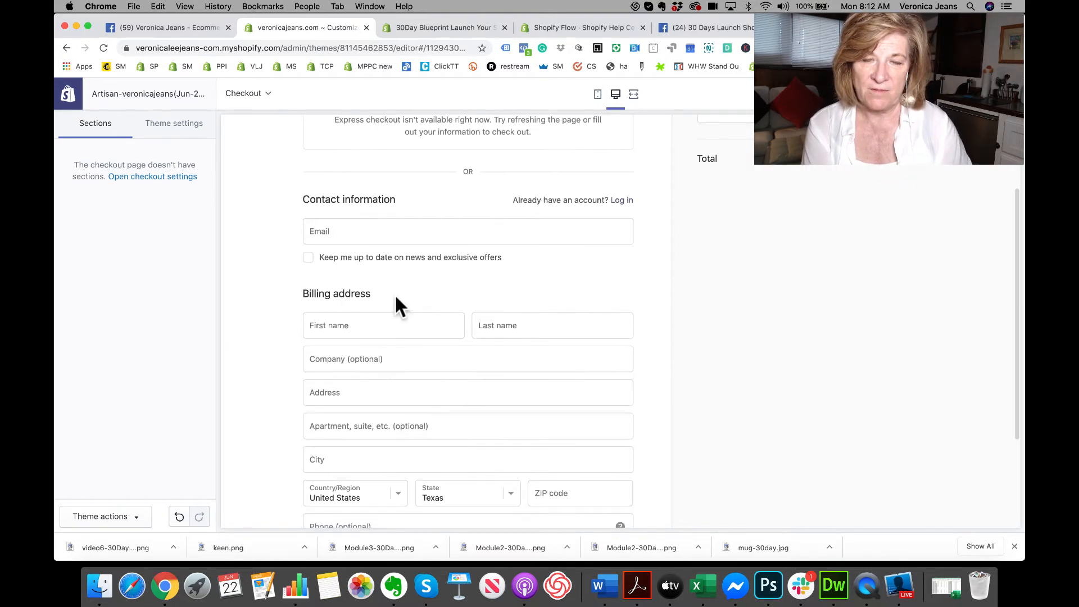
Review the remaining billing address fields and policy links in the second store's checkout preview
scroll(414, 402, "down", 5)
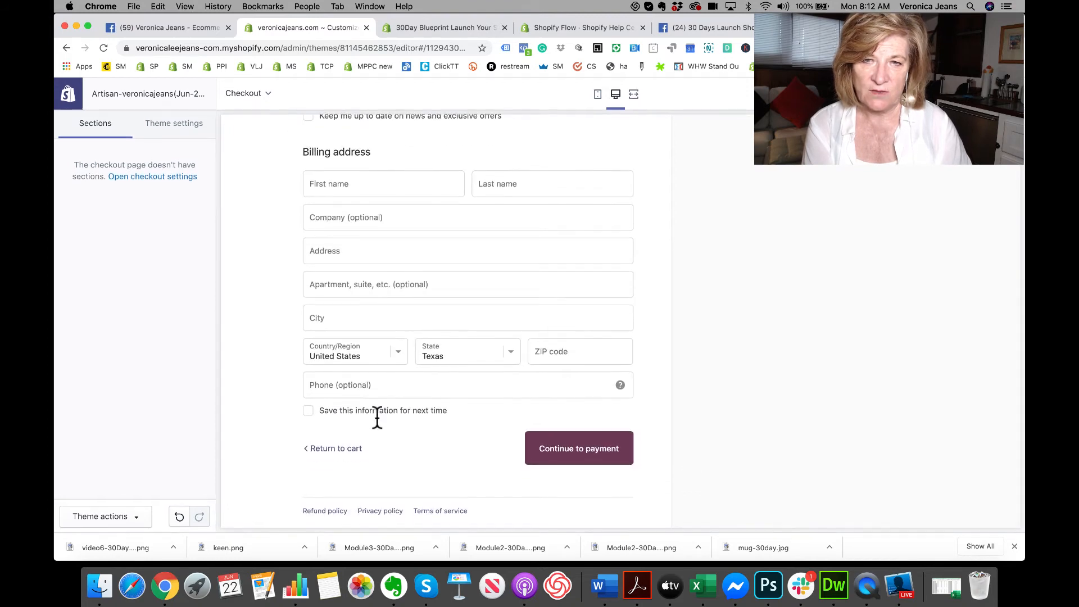
scroll(441, 475, "up", 10)
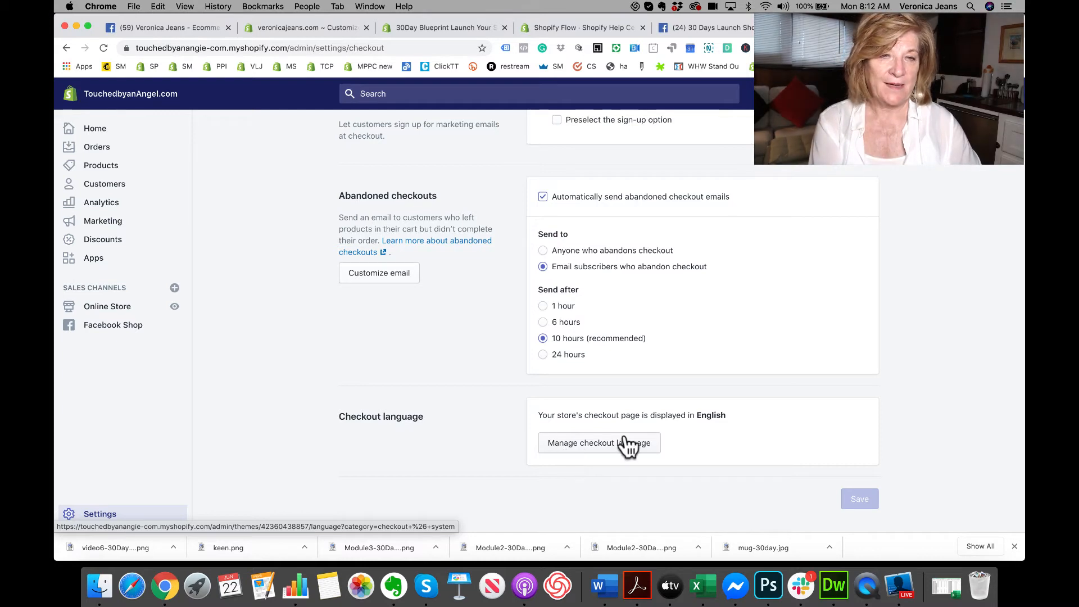
Open the checkout language management of TouchedbyanAngel.com and review the Checkout & system translations from Sentence down to Checkout contact
left_click_drag(727, 416, 533, 427)
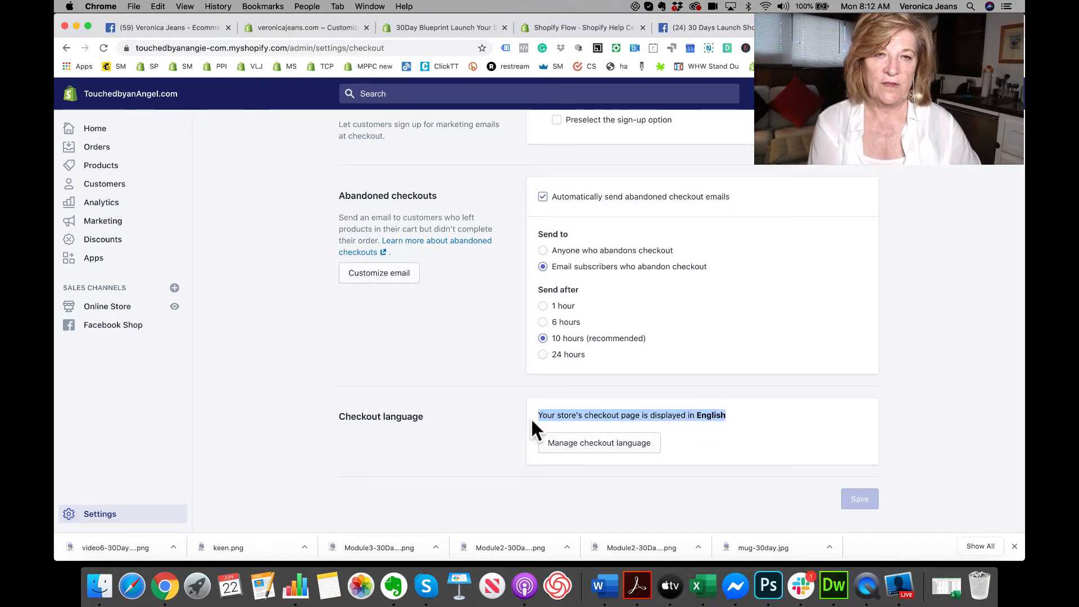
left_click(575, 444)
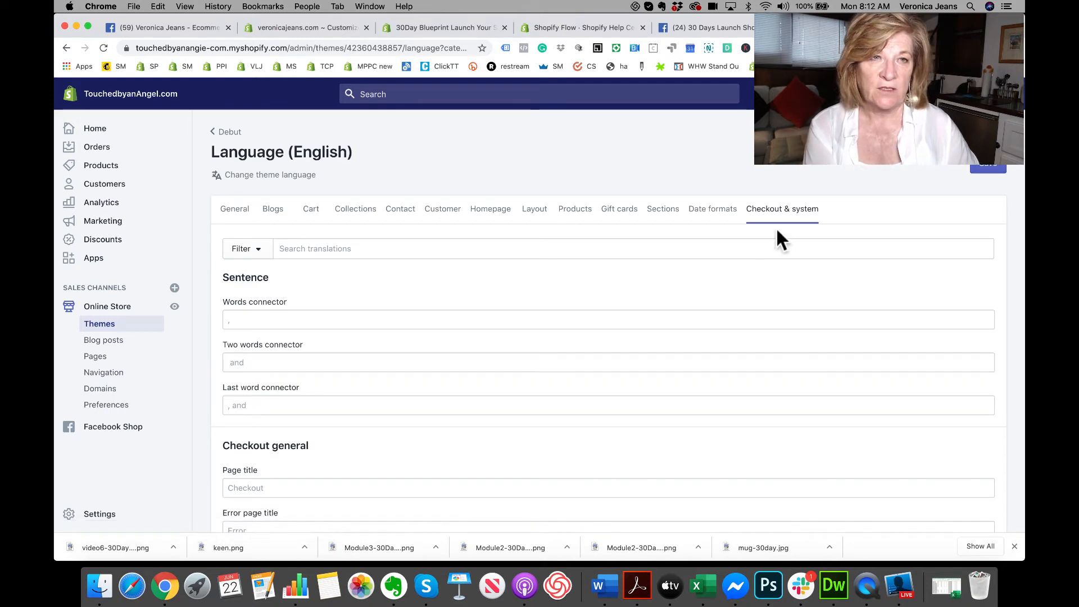
scroll(471, 406, "down", 1)
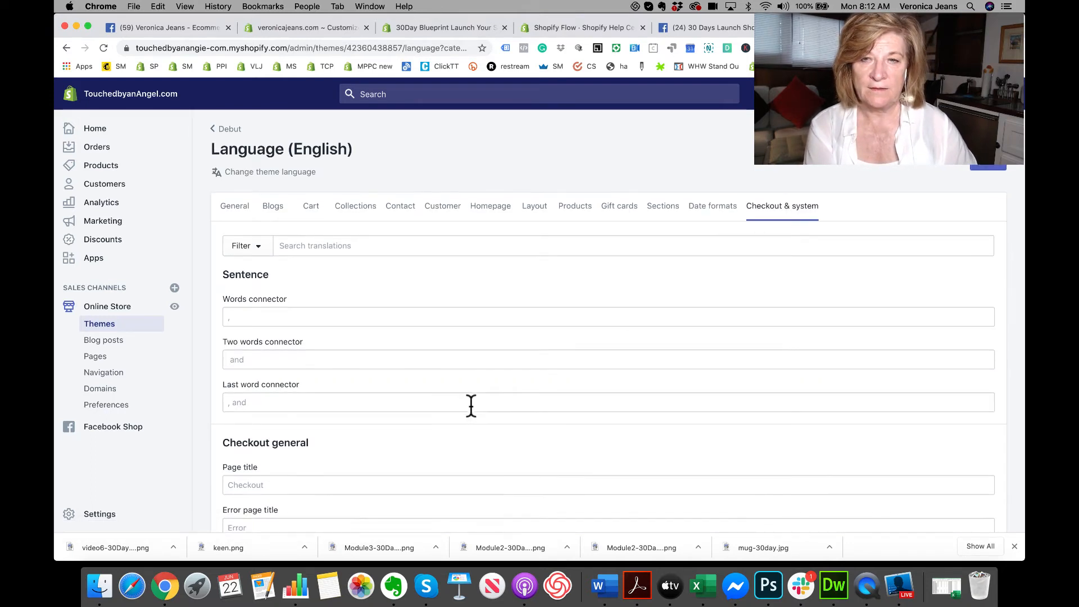
scroll(472, 406, "down", 3)
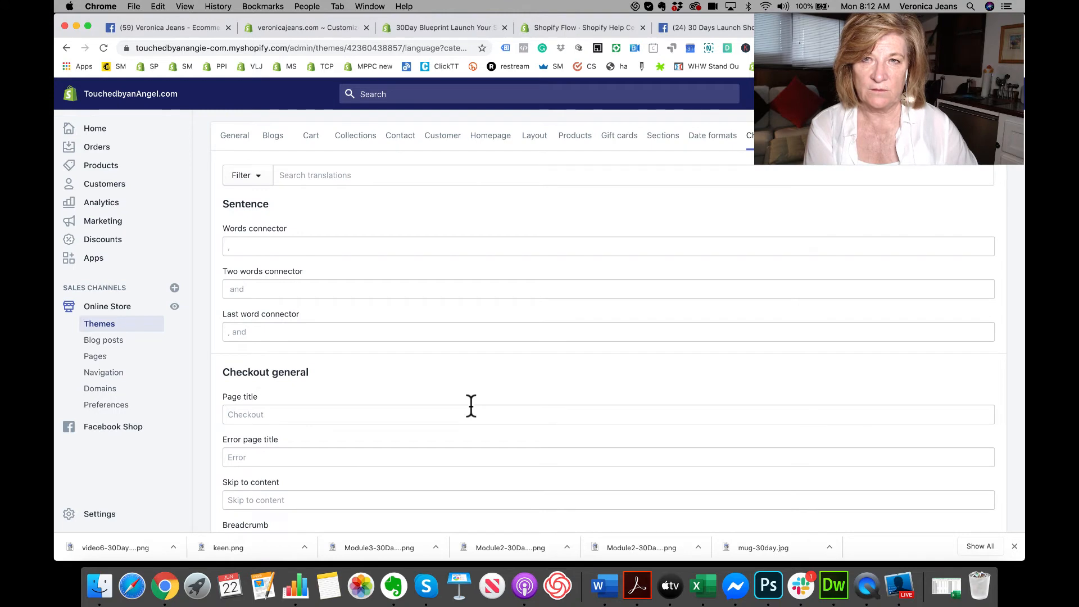
scroll(471, 405, "down", 8)
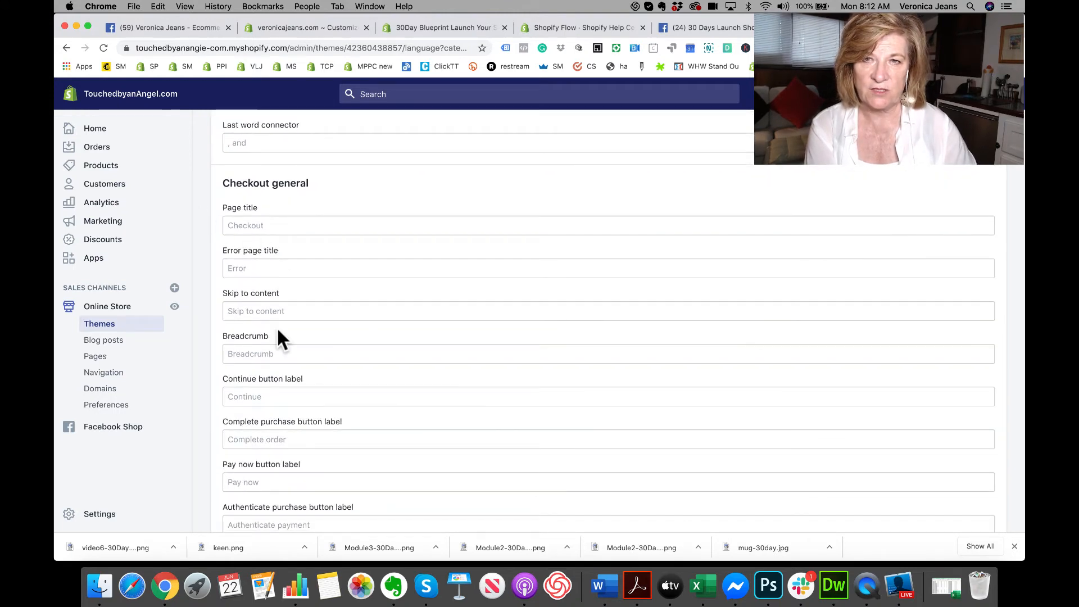
scroll(278, 326, "down", 9)
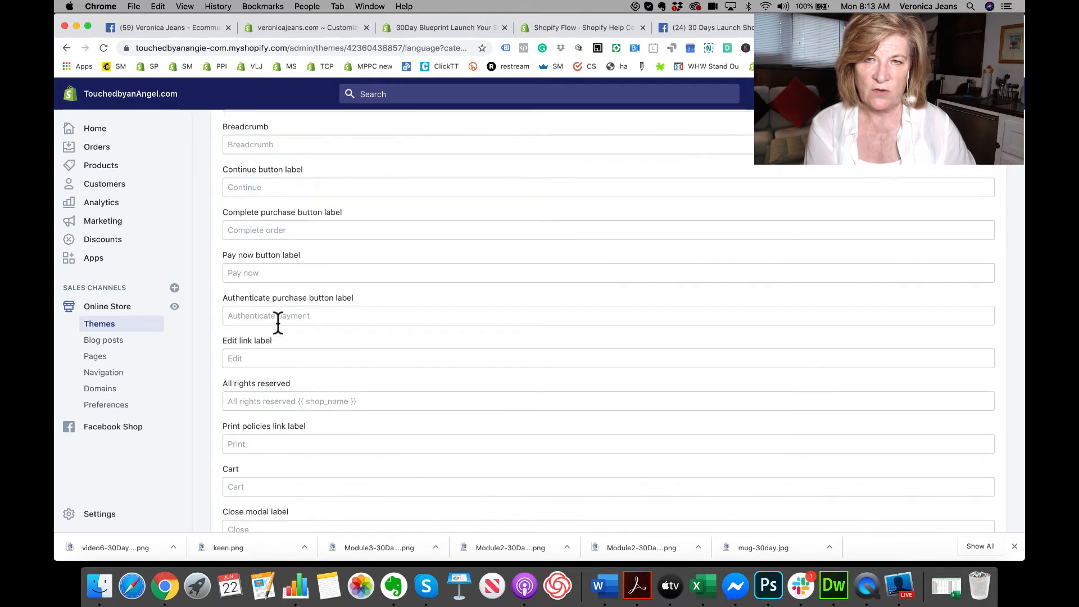
scroll(325, 369, "down", 5)
scroll(325, 369, "down", 10)
scroll(325, 370, "down", 5)
scroll(325, 371, "down", 6)
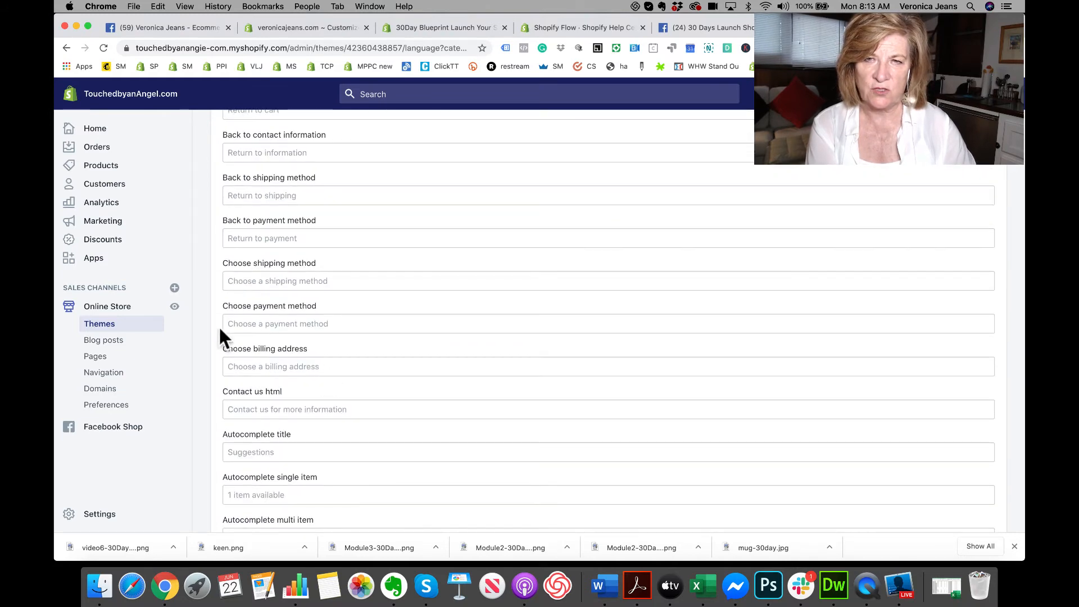
scroll(347, 429, "down", 14)
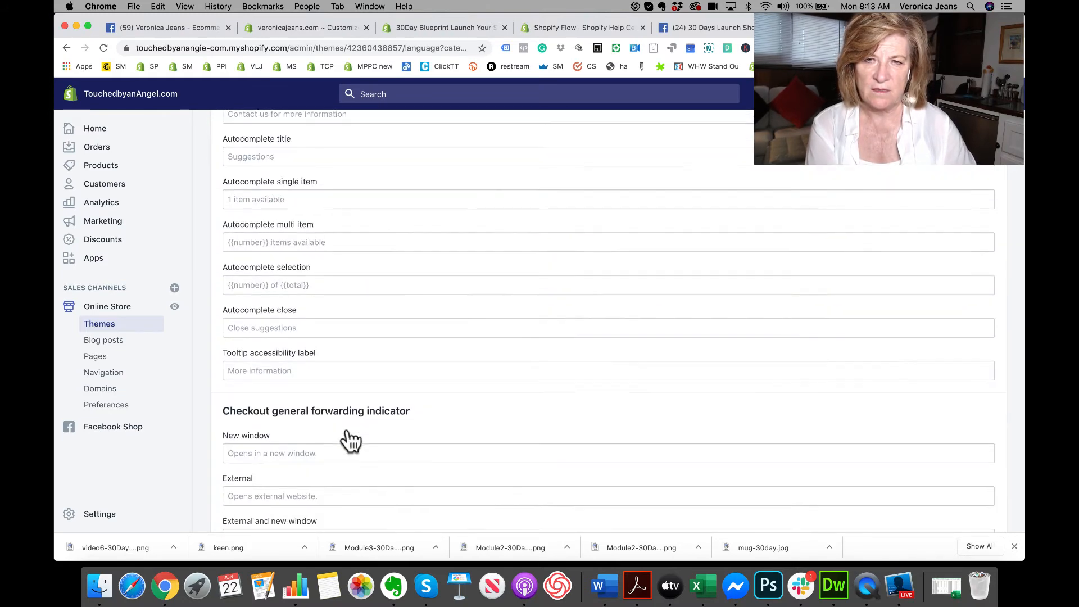
scroll(362, 429, "down", 5)
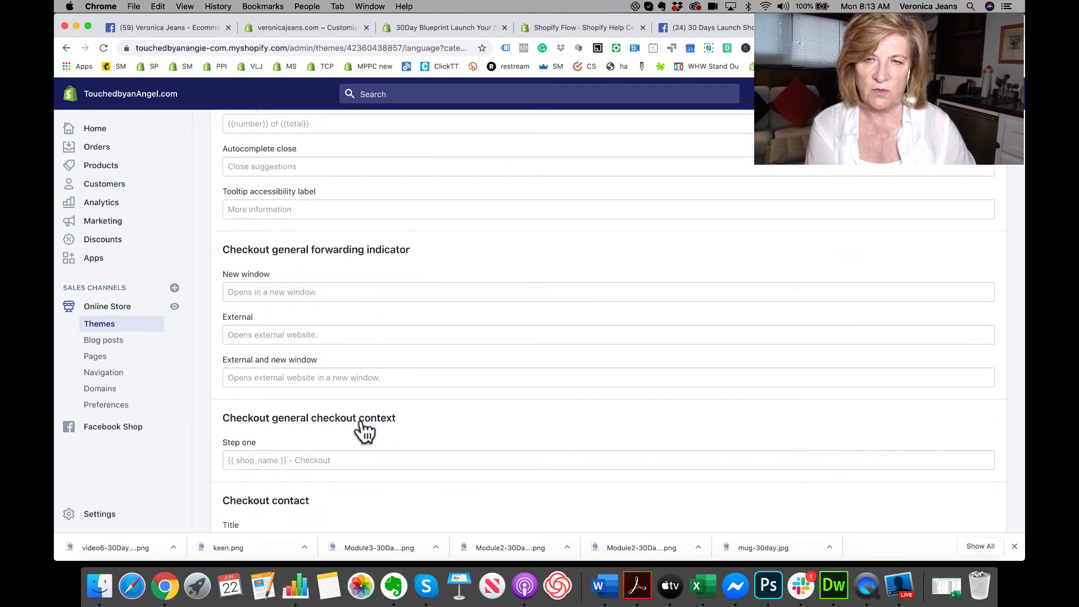
scroll(361, 389, "down", 3)
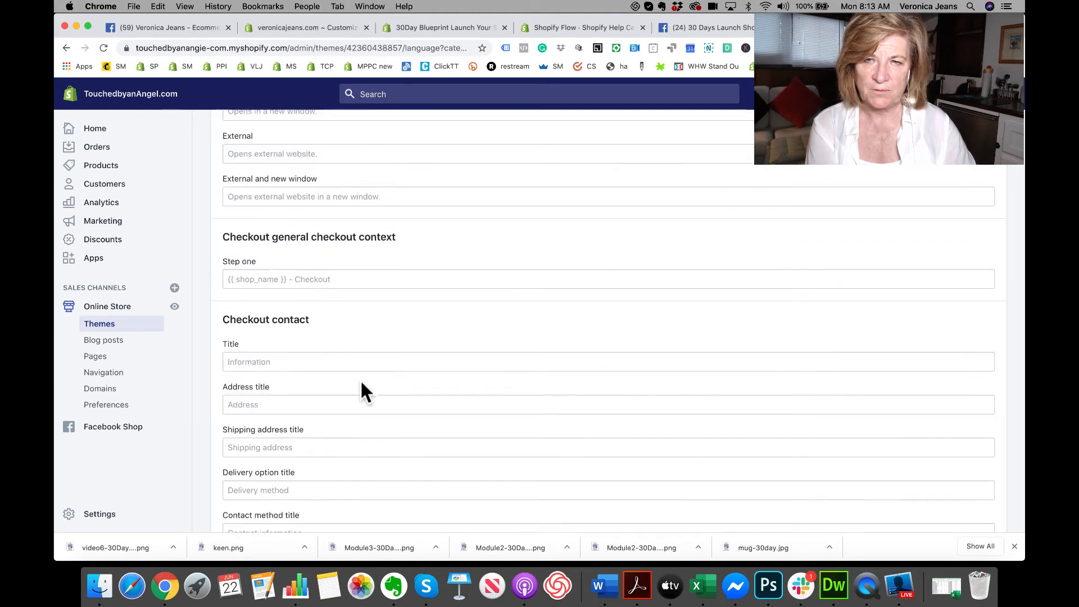
Examine the Checkout contact labels down to the state and region fields, and return to the translation search
left_click(288, 235)
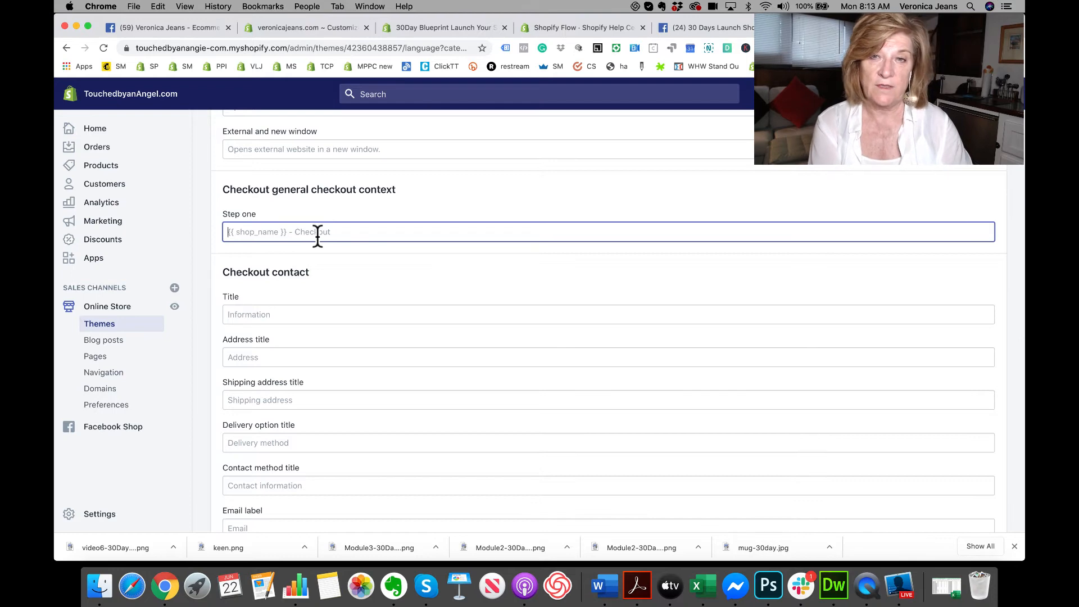
scroll(300, 315, "down", 5)
scroll(301, 317, "down", 15)
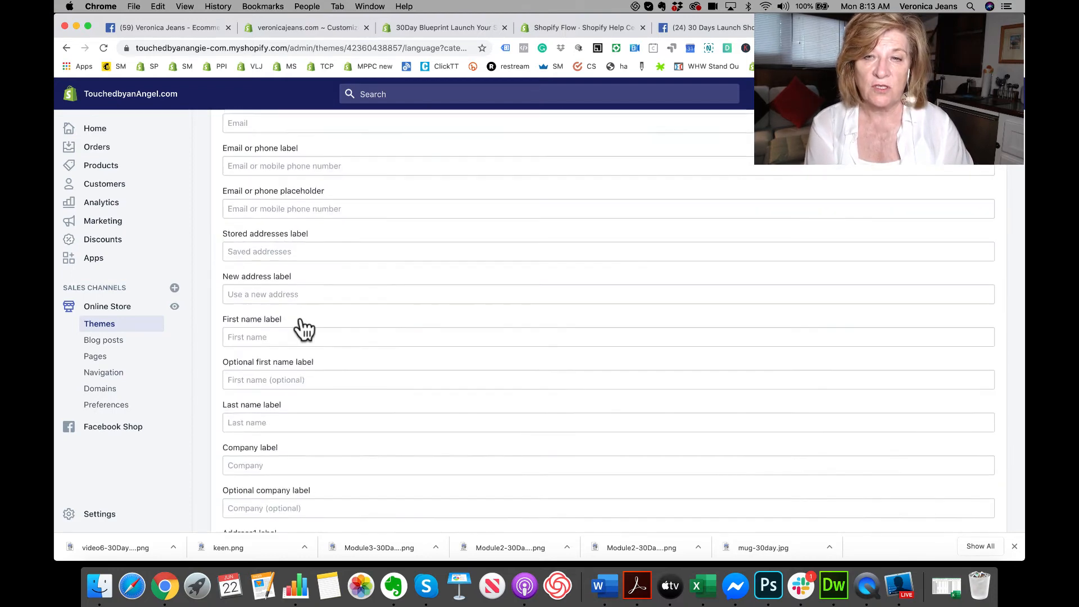
scroll(301, 317, "down", 20)
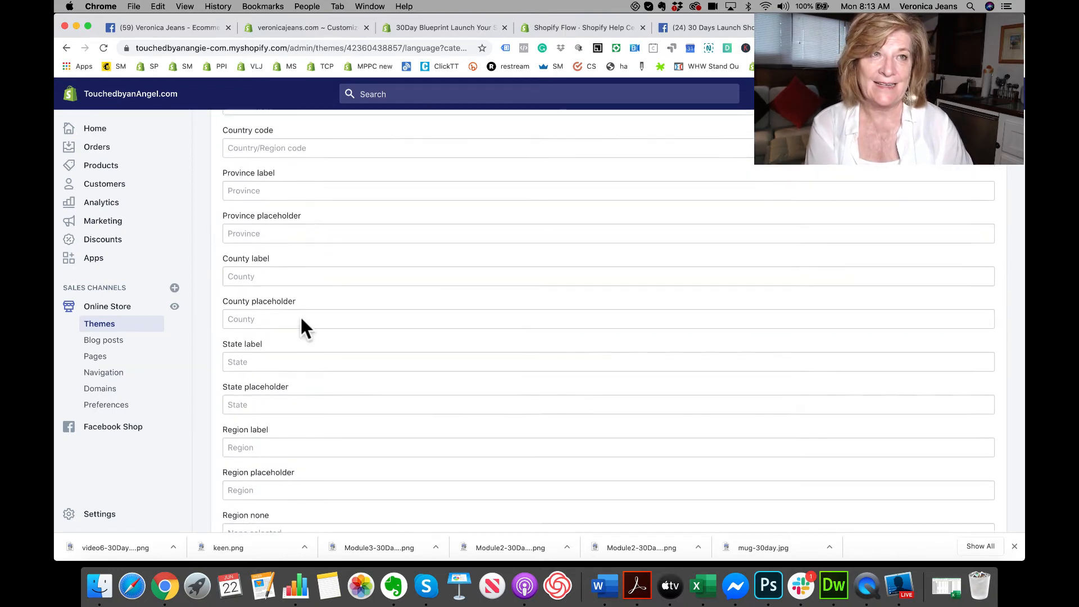
scroll(303, 329, "up", 20)
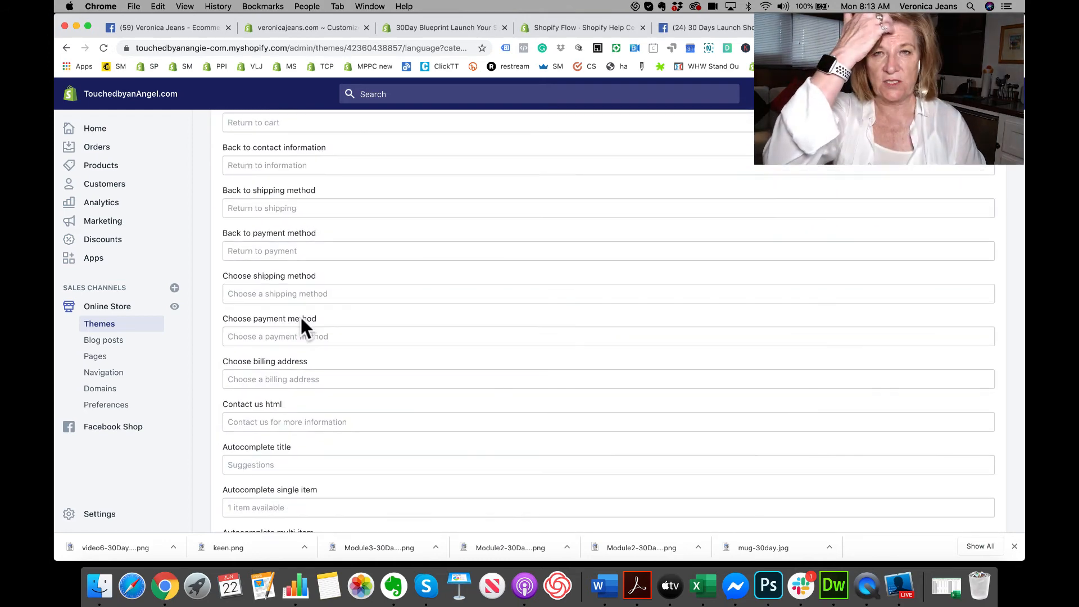
scroll(304, 329, "up", 10)
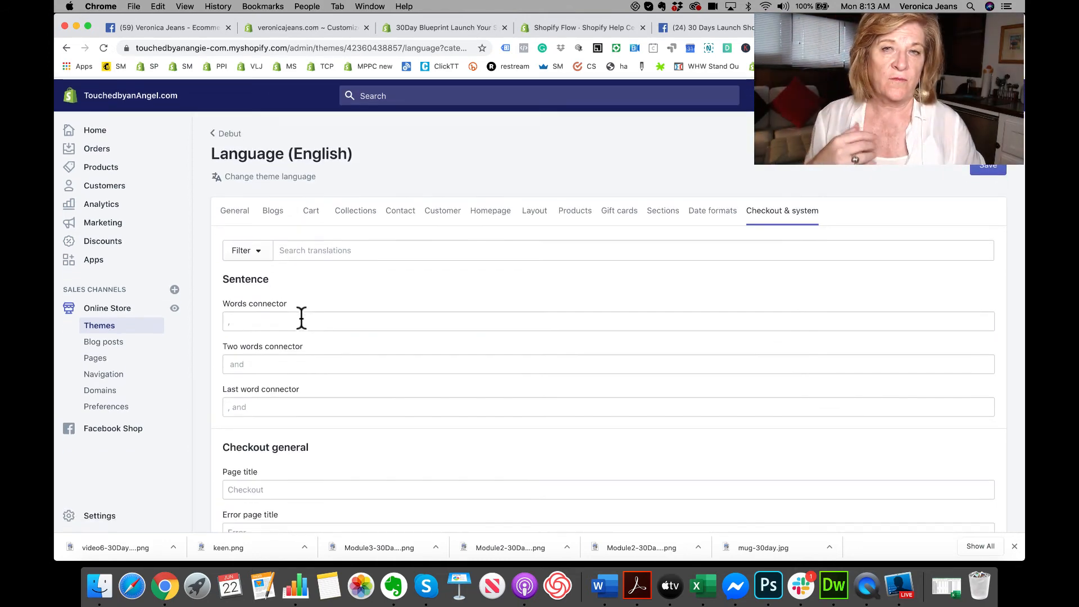
Search the theme translations for "company"
left_click(331, 248)
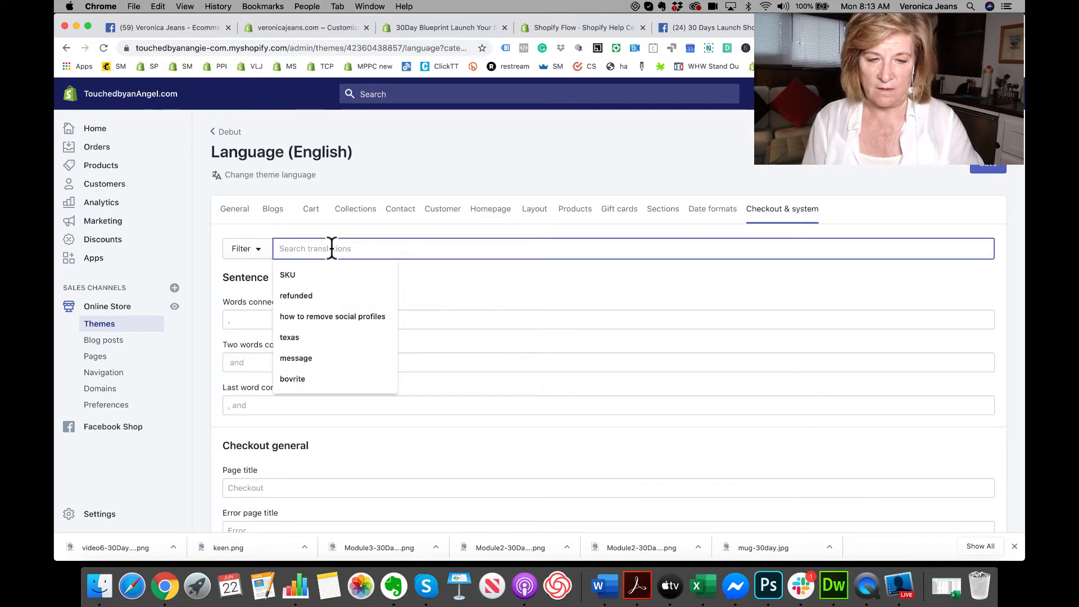
type("comapn")
key("BackSpace")
key("BackSpace")
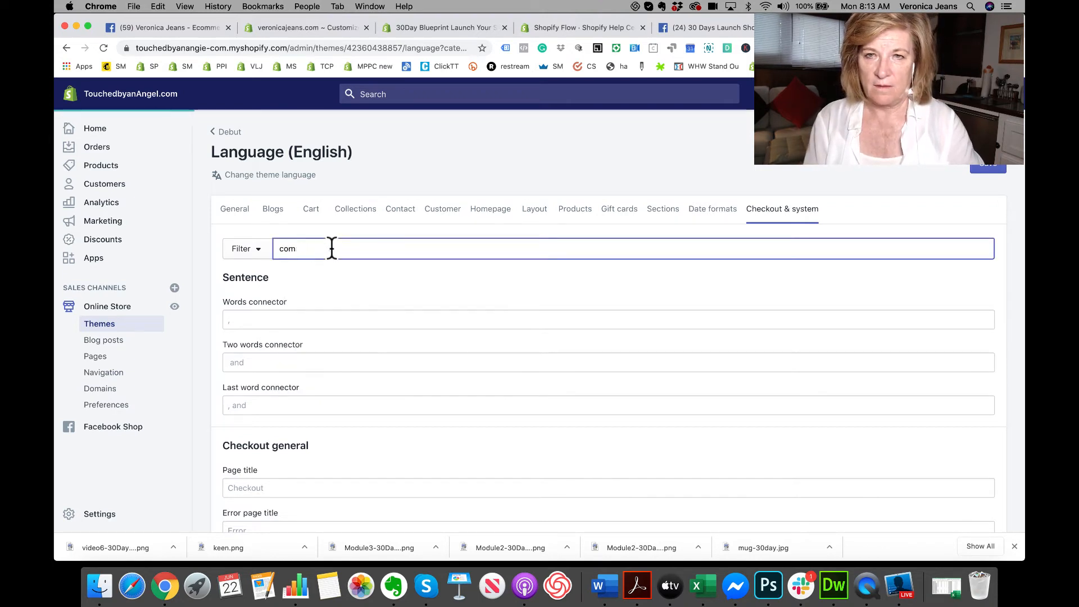
type("any")
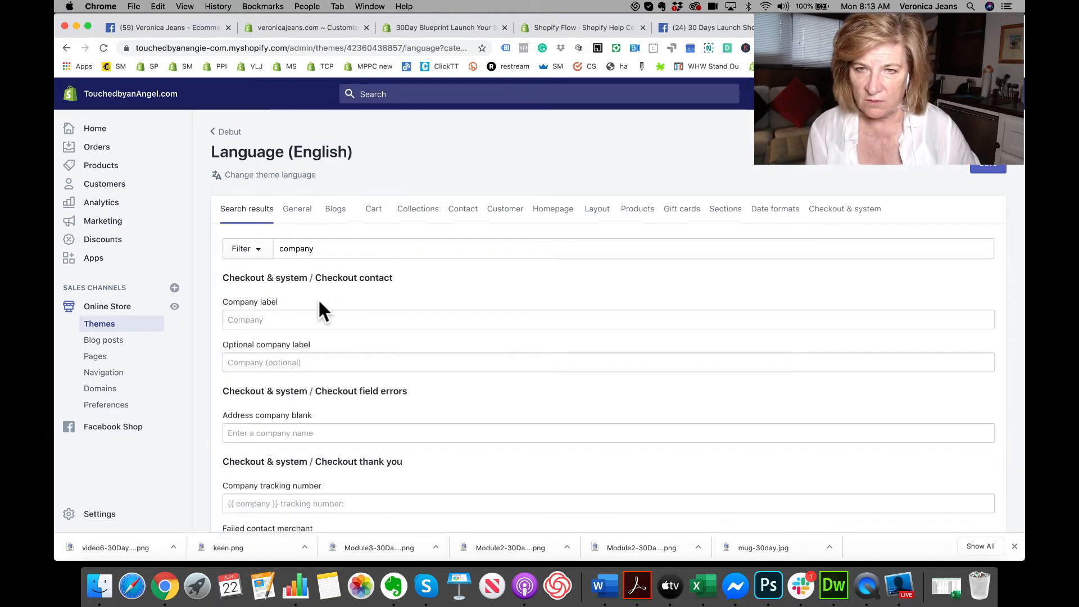
Try School/College as the Company label and begin the Optional company label with "Sc"
left_click(279, 320)
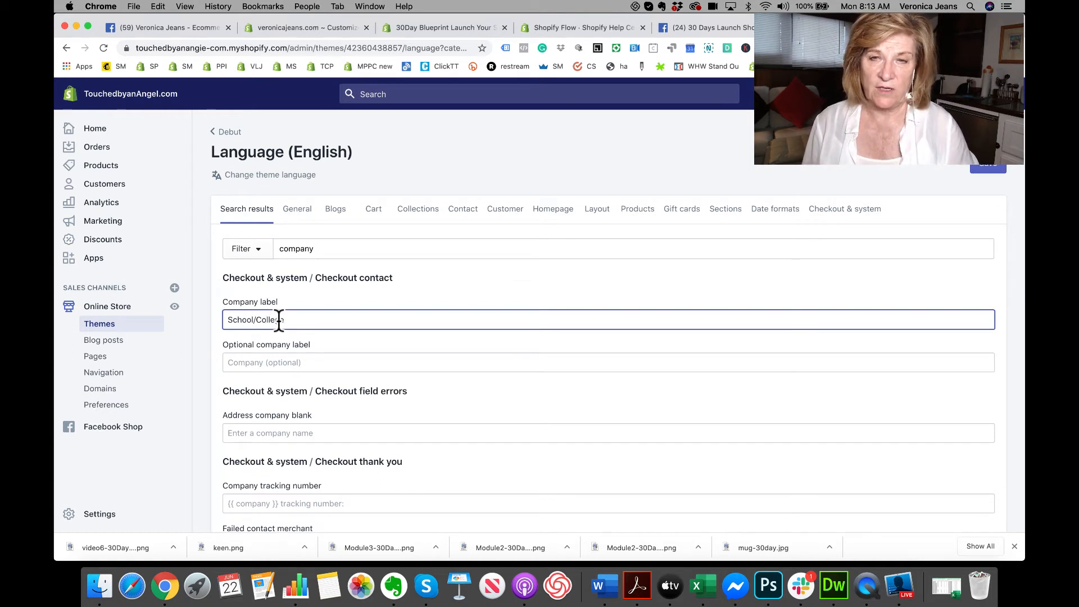
left_click(263, 363)
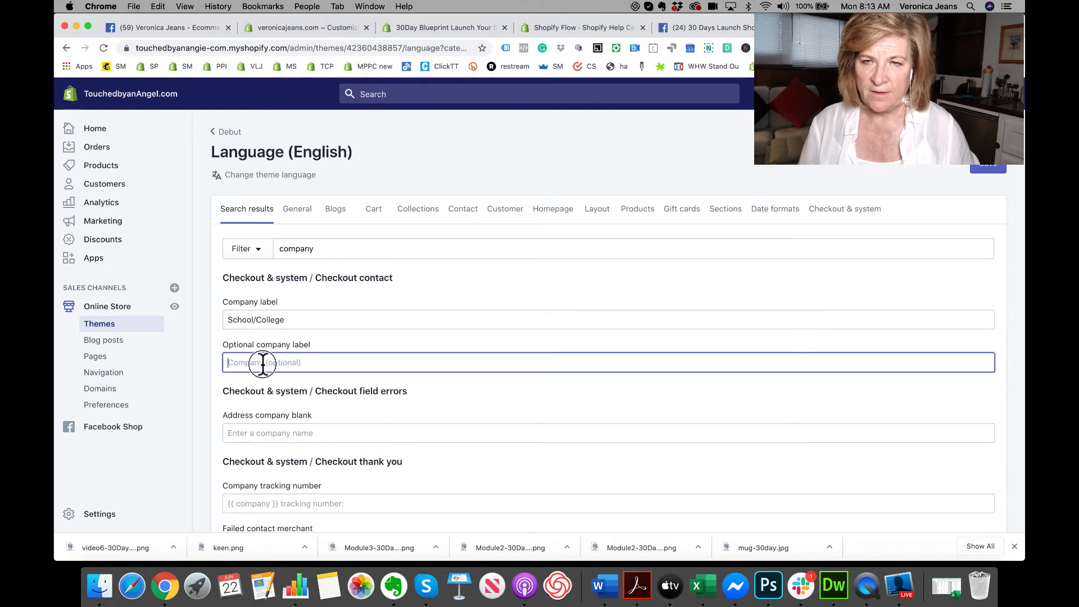
type("Sc")
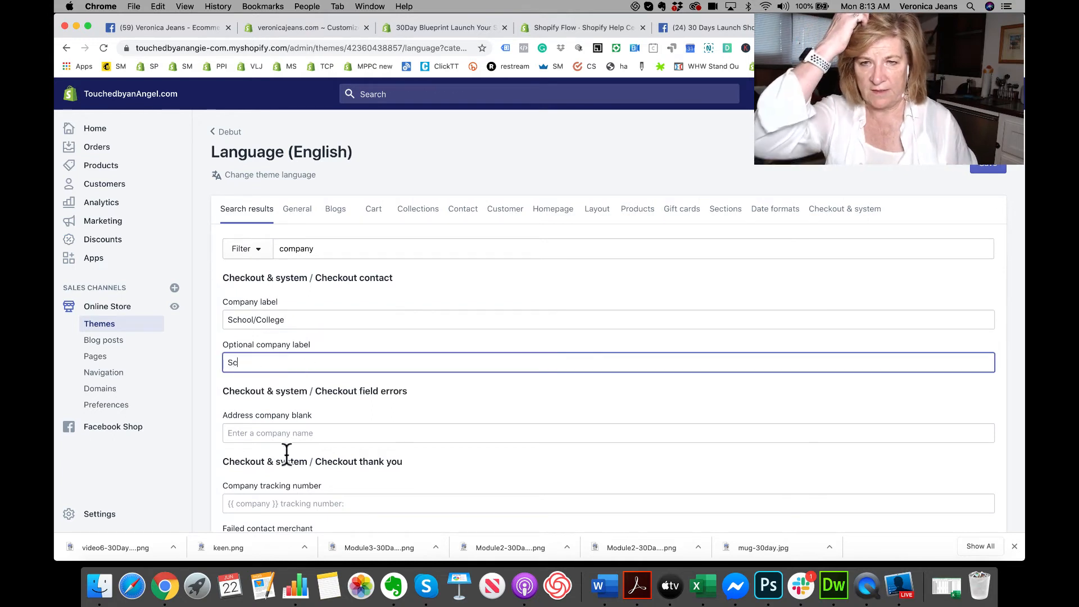
Review the other translations matching "company", including the Company text under Customer / Addresses
scroll(298, 447, "down", 1)
scroll(304, 449, "down", 2)
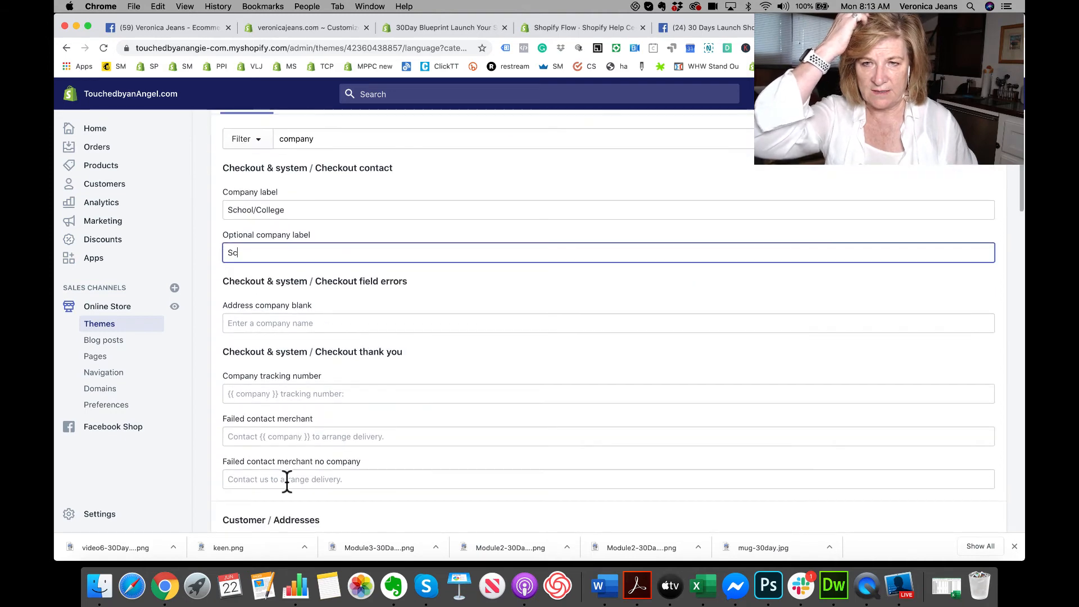
scroll(284, 481, "down", 3)
left_click_drag(272, 442, 222, 442)
scroll(477, 301, "down", 4)
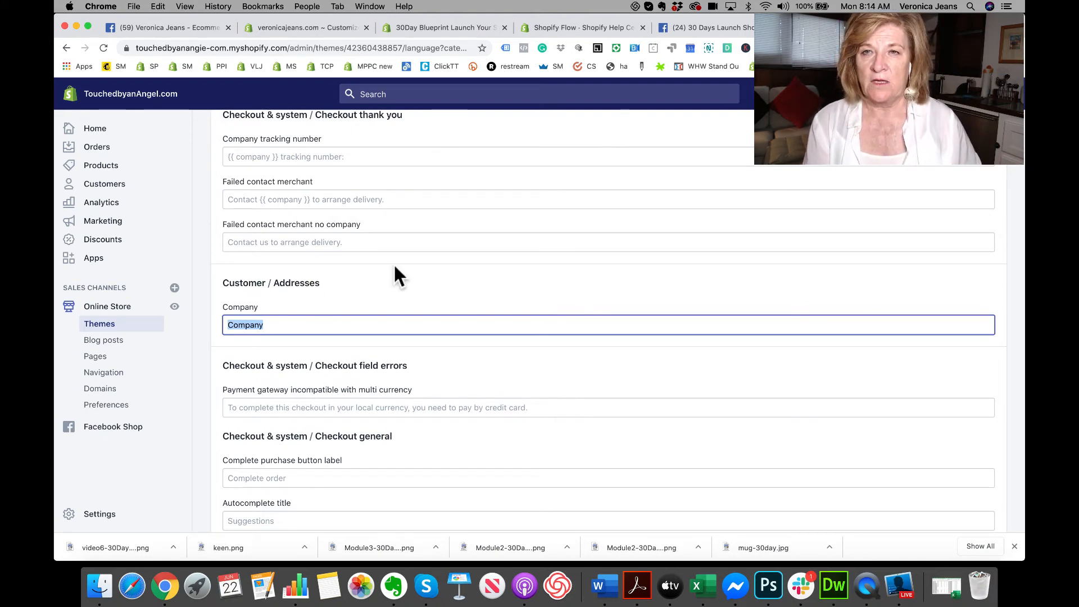
scroll(393, 270, "up", 12)
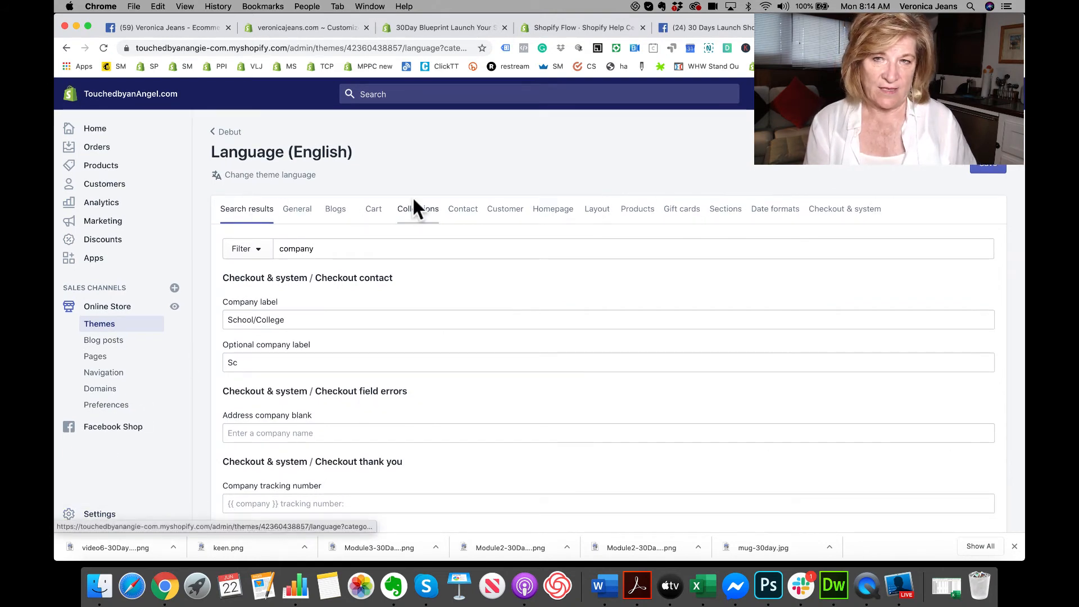
Open the store languages settings and add Afrikaans as a translated language
left_click(97, 515)
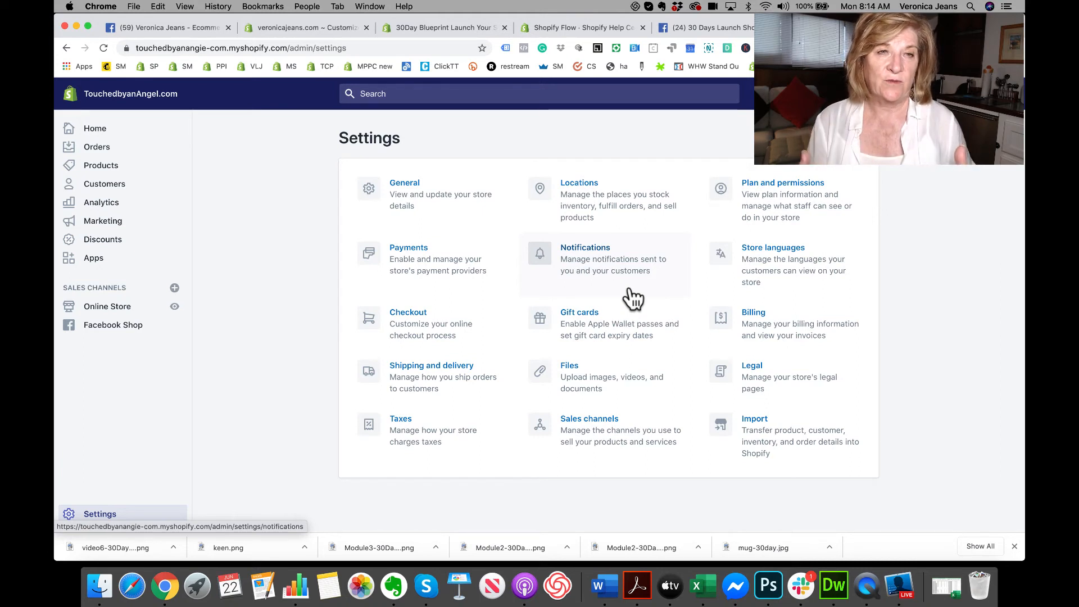
left_click(791, 261)
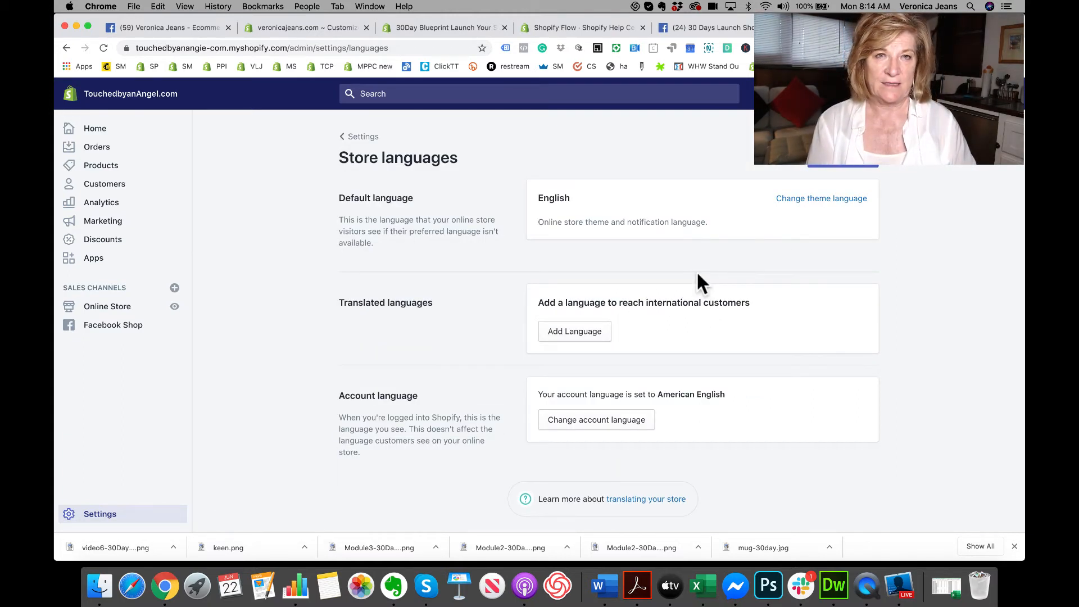
left_click(832, 167)
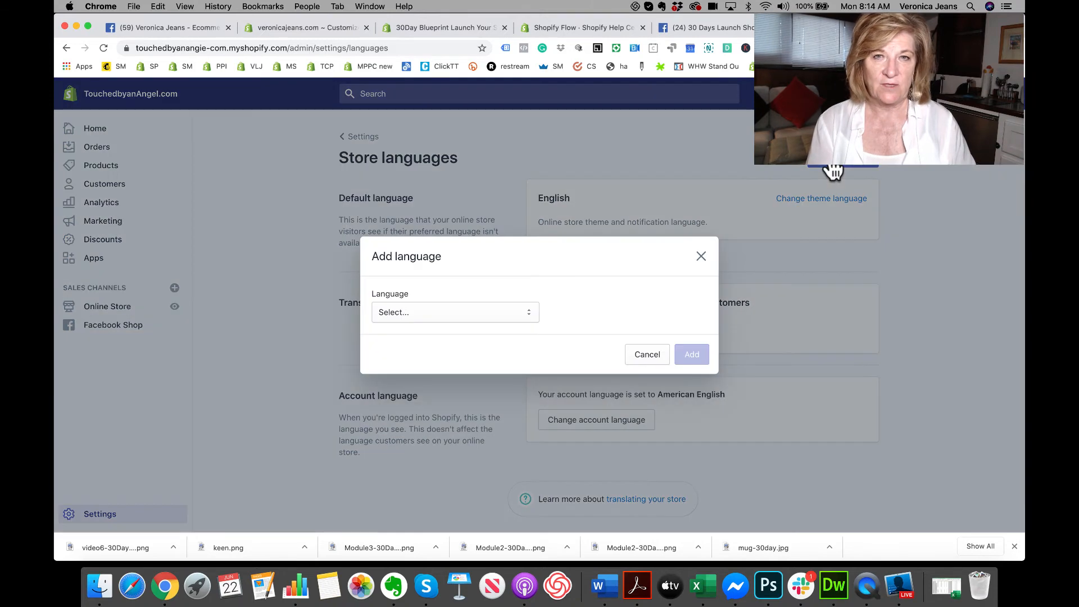
left_click(529, 313)
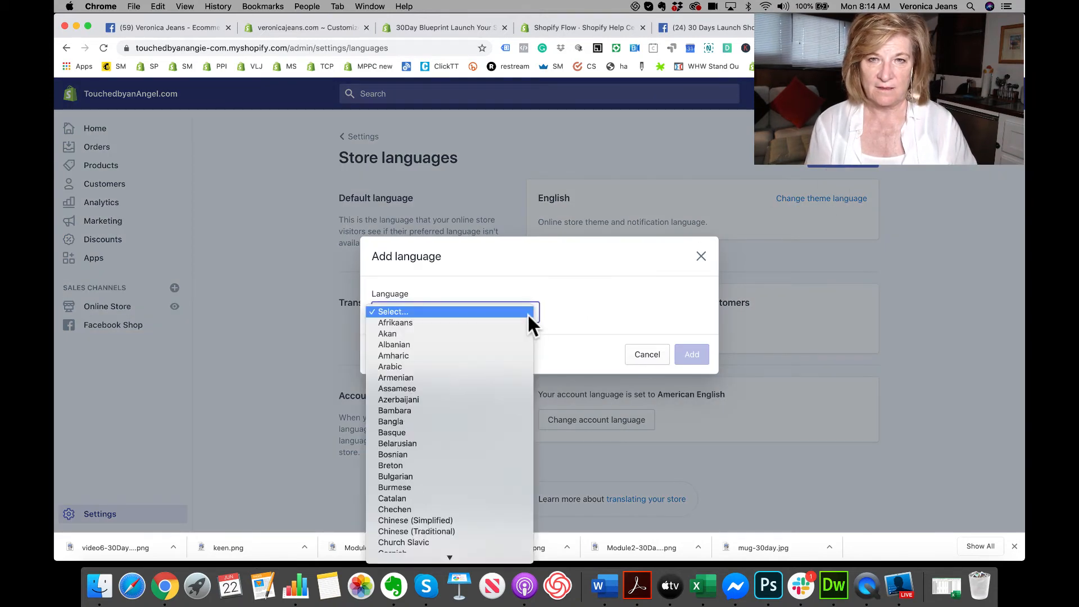
left_click(493, 325)
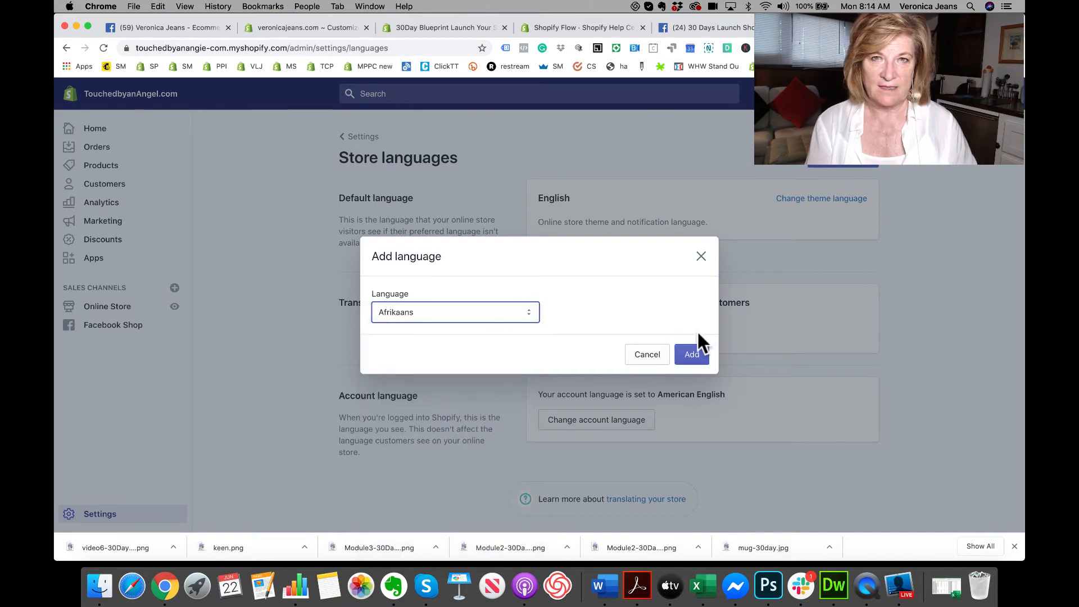
left_click(695, 355)
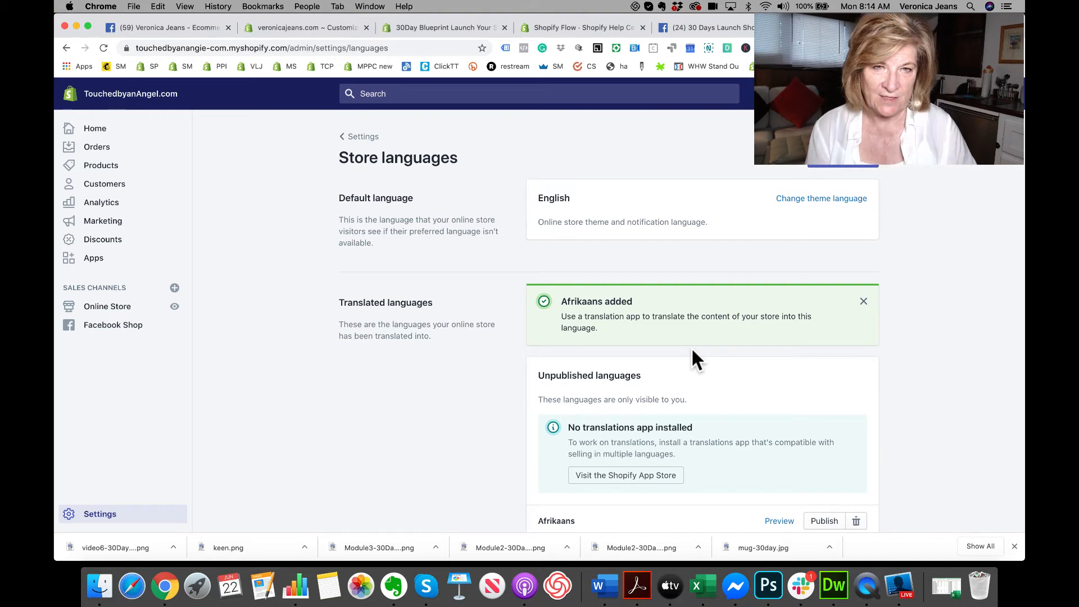
Review the unpublished languages and account language sections, and try the option to change the account language
scroll(695, 358, "down", 3)
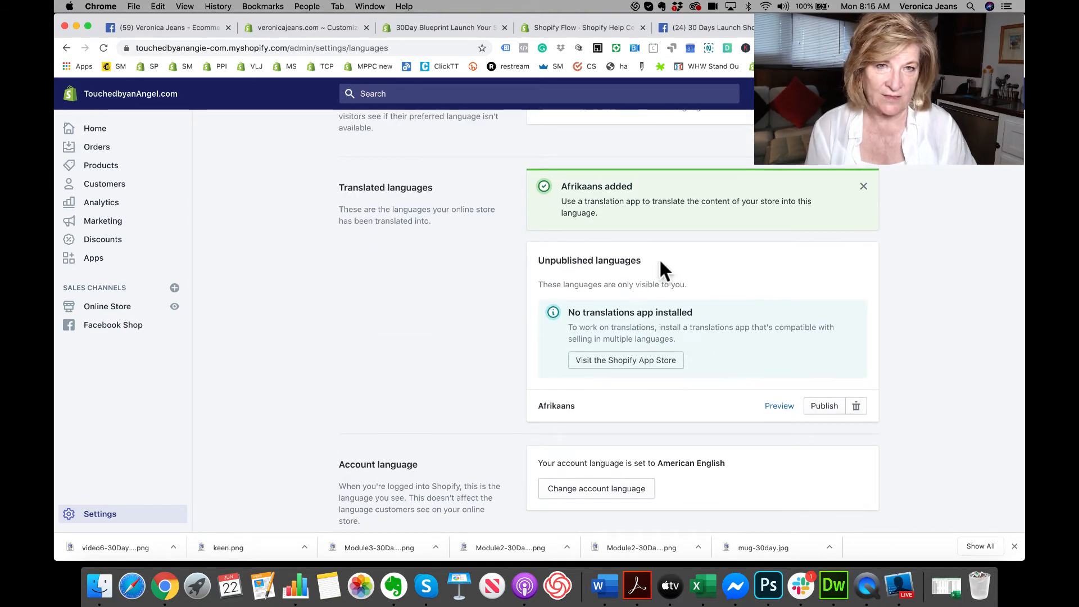
scroll(718, 384, "down", 2)
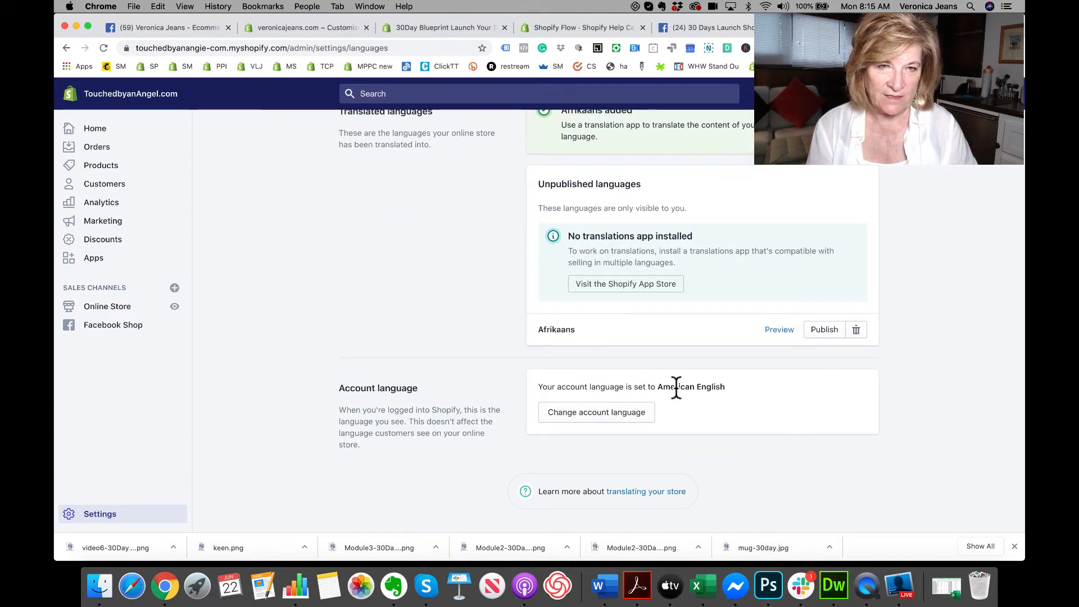
left_click(616, 416)
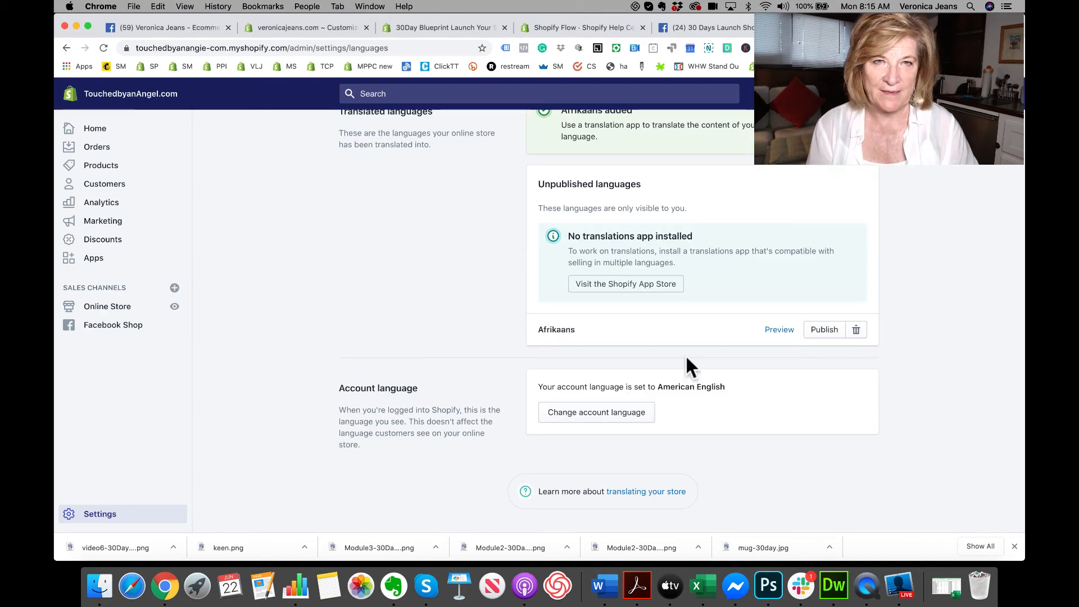
Open the Debut theme for customization from the online store's themes and look through the home page preview
scroll(686, 354, "up", 3)
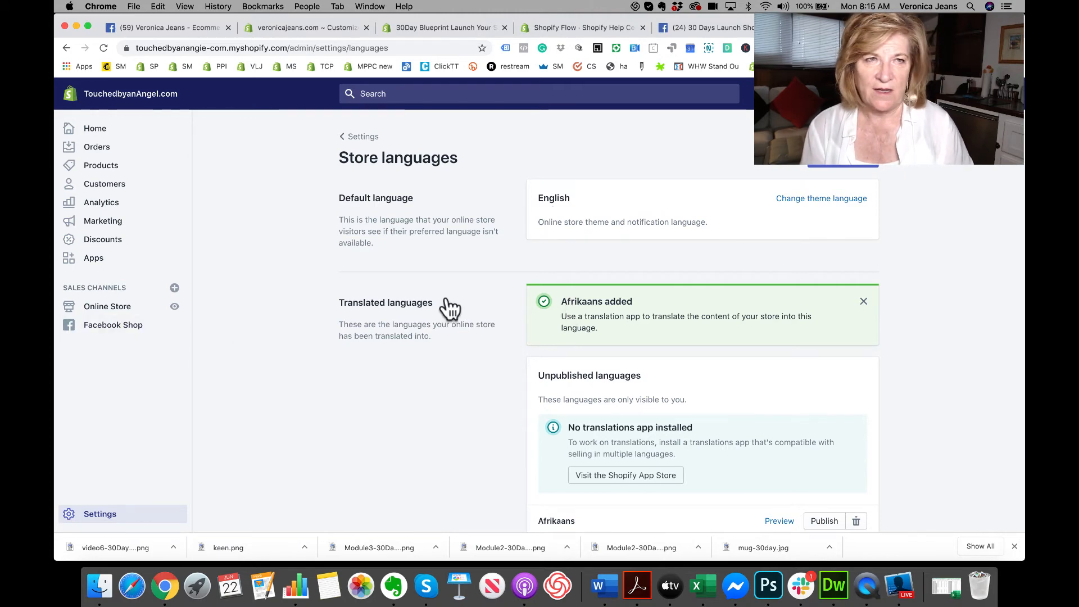
scroll(687, 386, "down", 4)
scroll(666, 382, "up", 4)
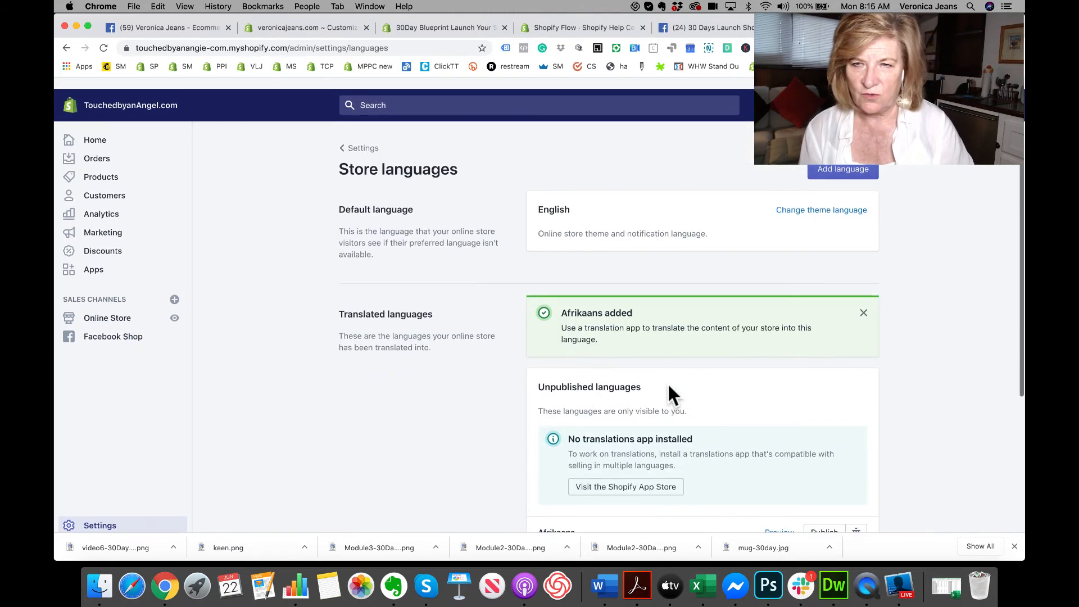
left_click(112, 309)
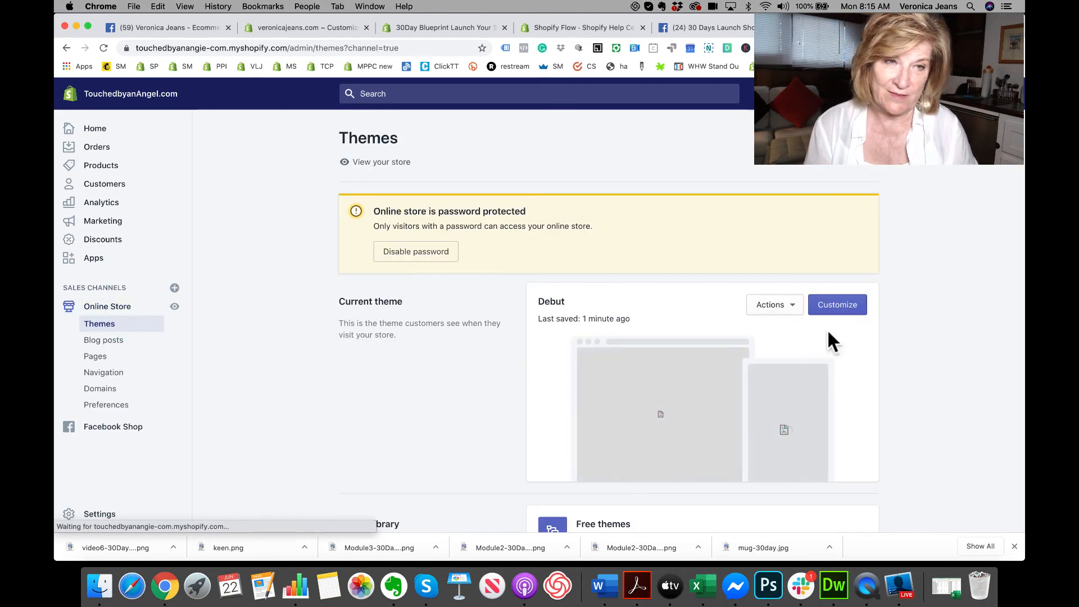
left_click(845, 304)
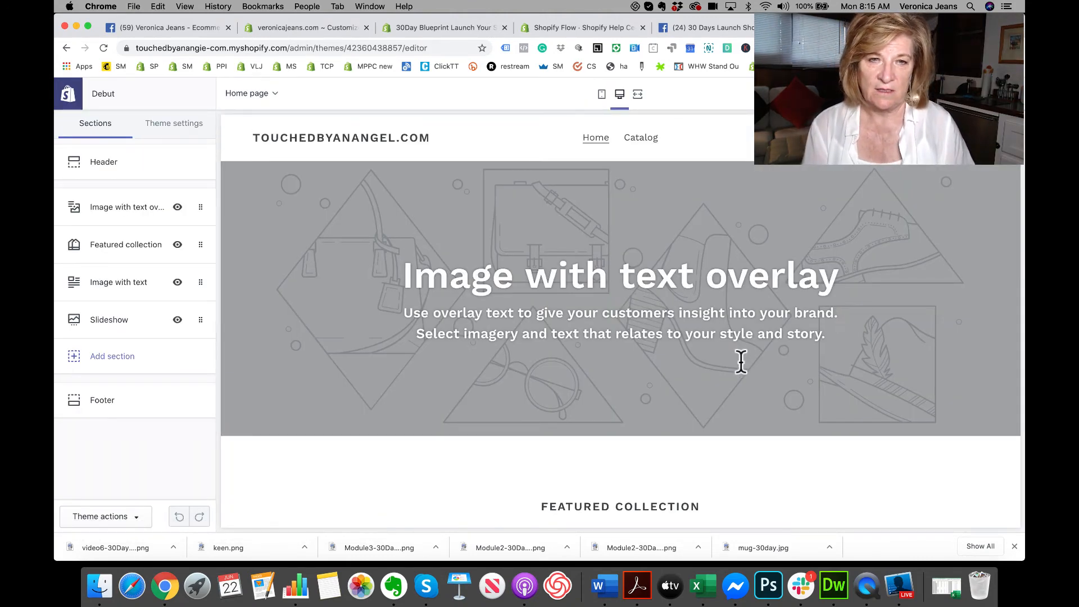
scroll(741, 362, "down", 4)
scroll(741, 362, "down", 10)
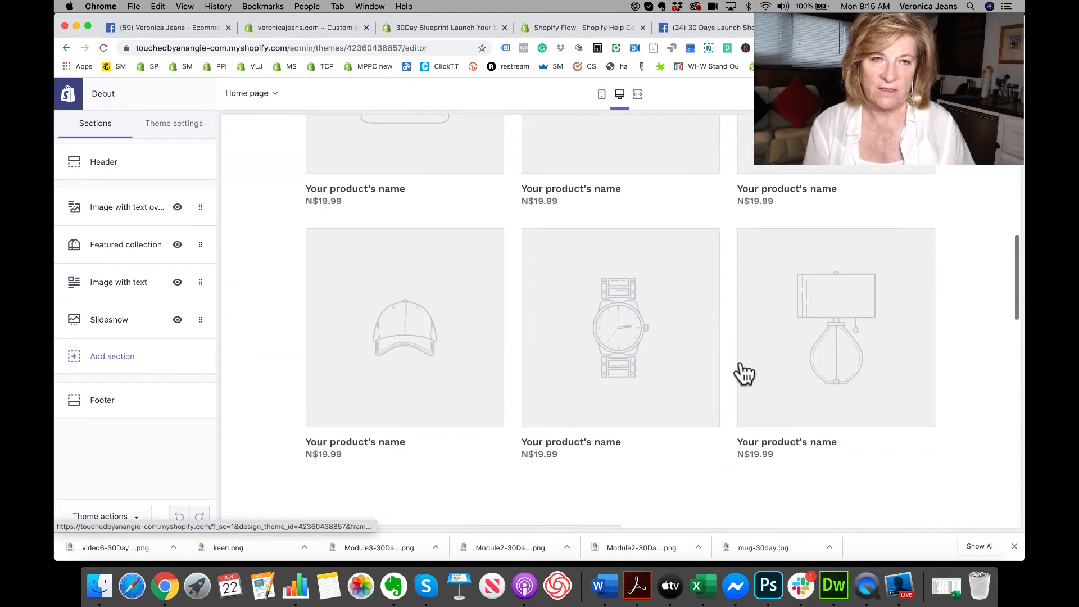
scroll(744, 372, "up", 8)
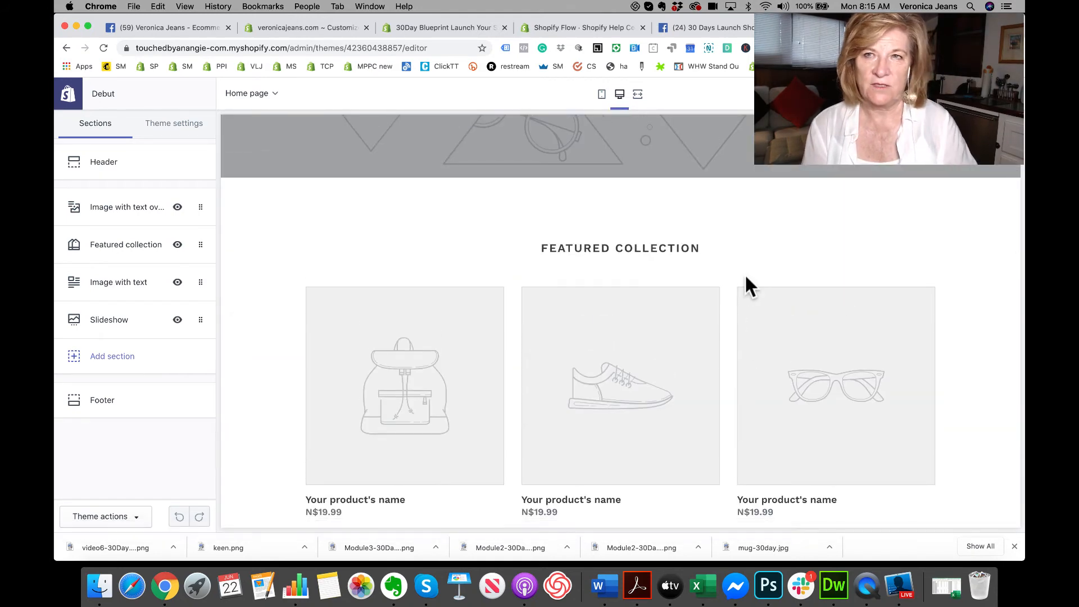
Check the Debut theme's list of previewable pages for a checkout page, reloading the theme editor once
left_click(77, 96)
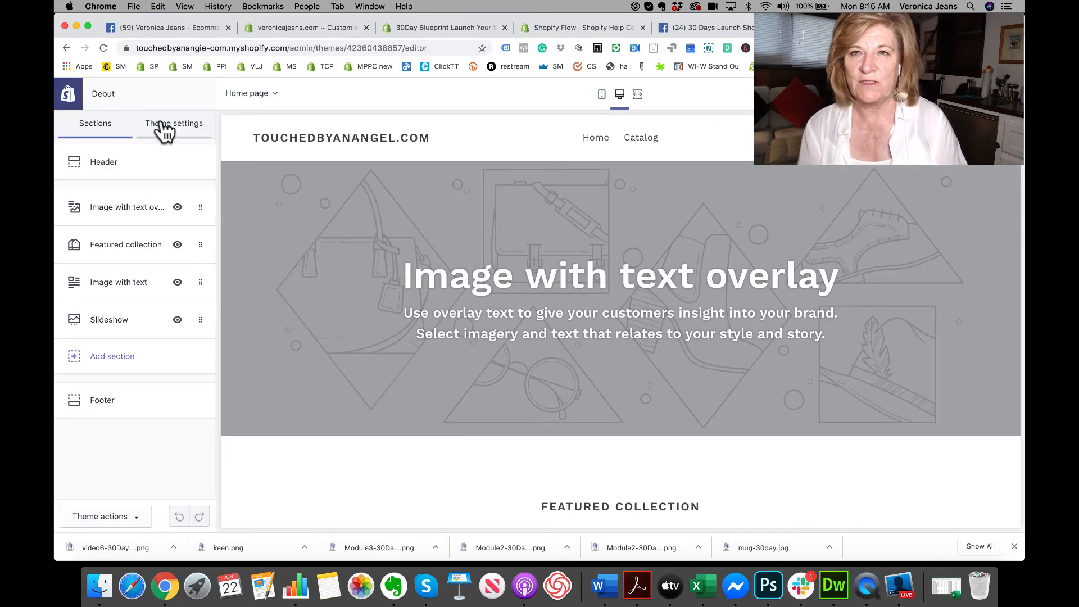
left_click(264, 101)
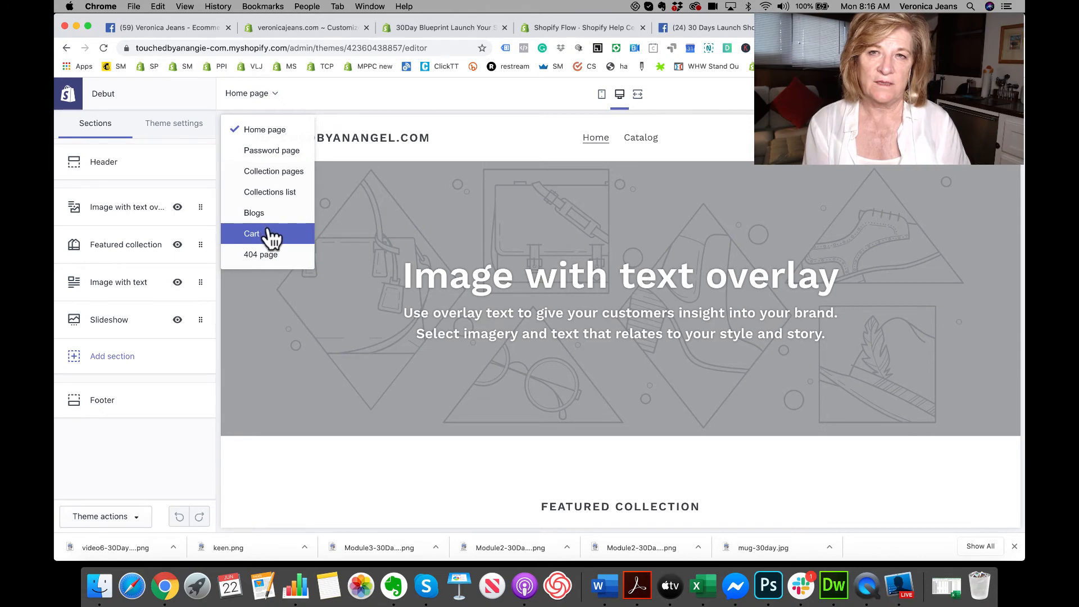
left_click(275, 94)
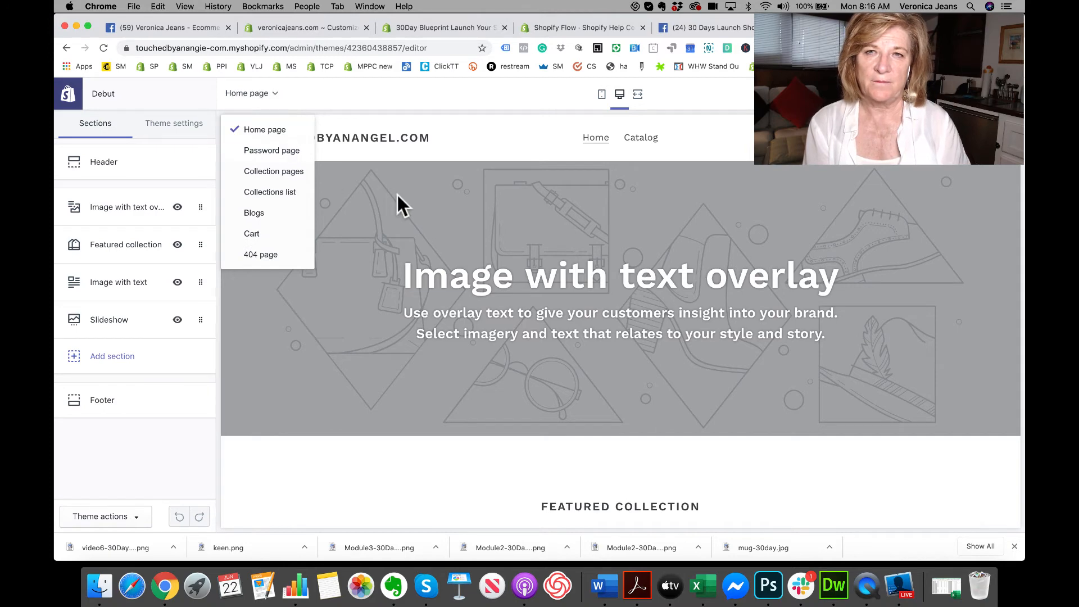
left_click(251, 94)
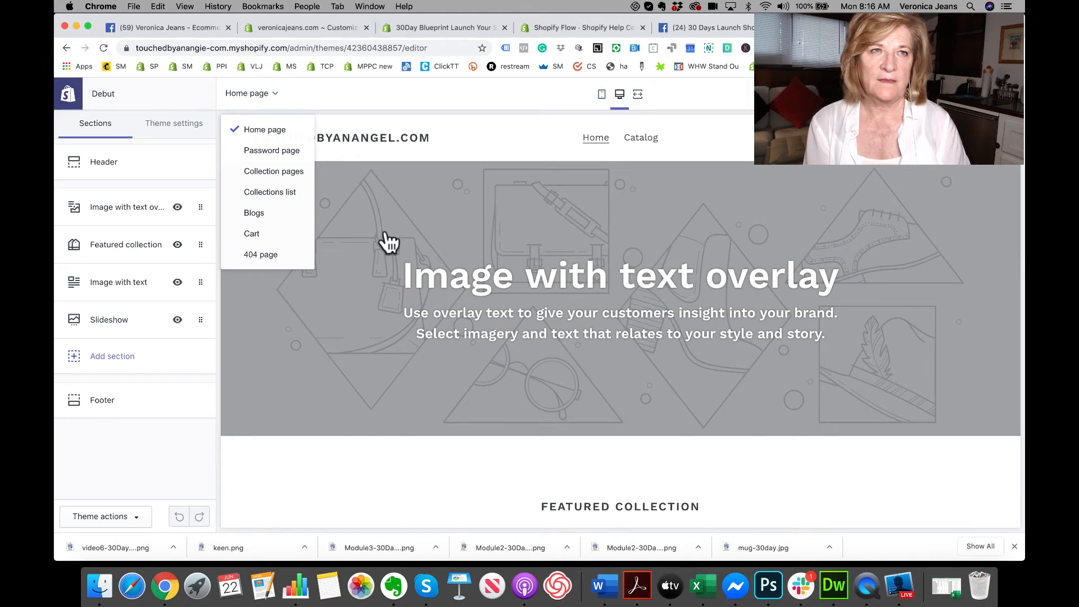
left_click(104, 49)
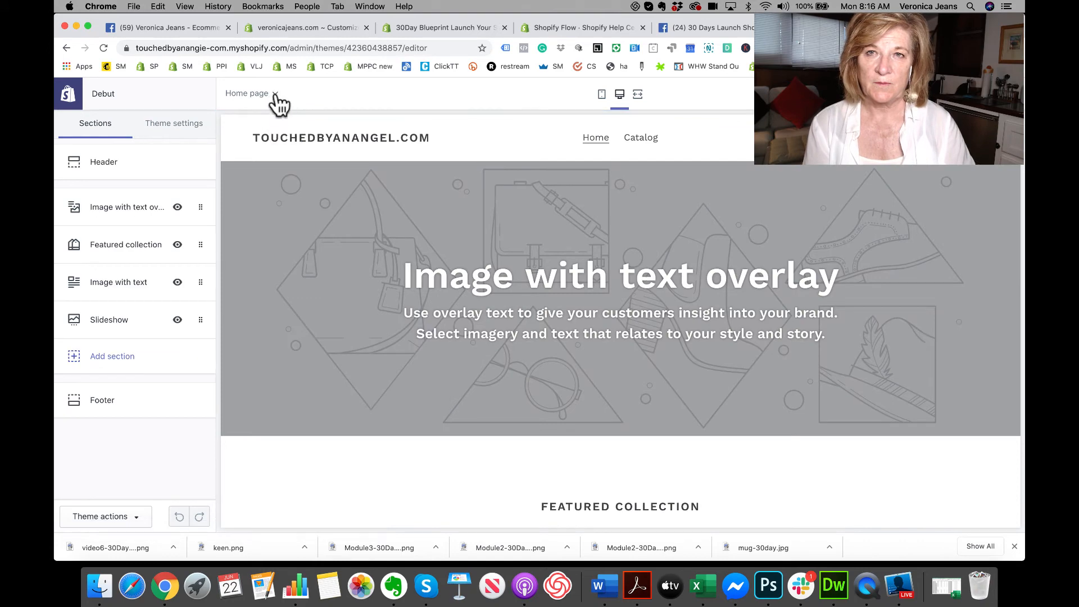
left_click(275, 96)
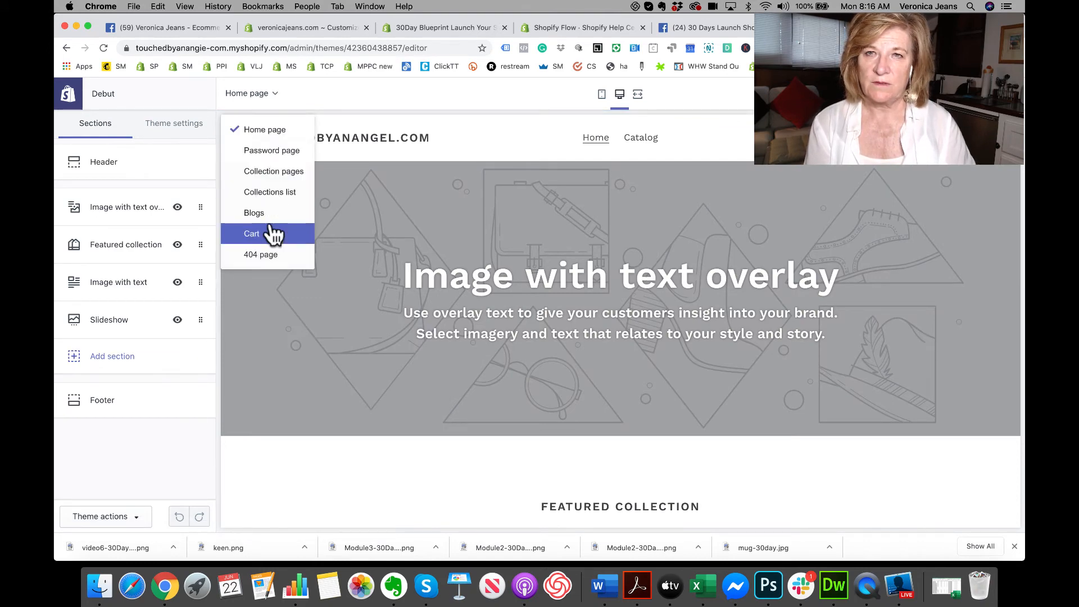
Review the theme's Checkout settings for banner, logo and main content area, and recheck the list of previewable pages
left_click(192, 138)
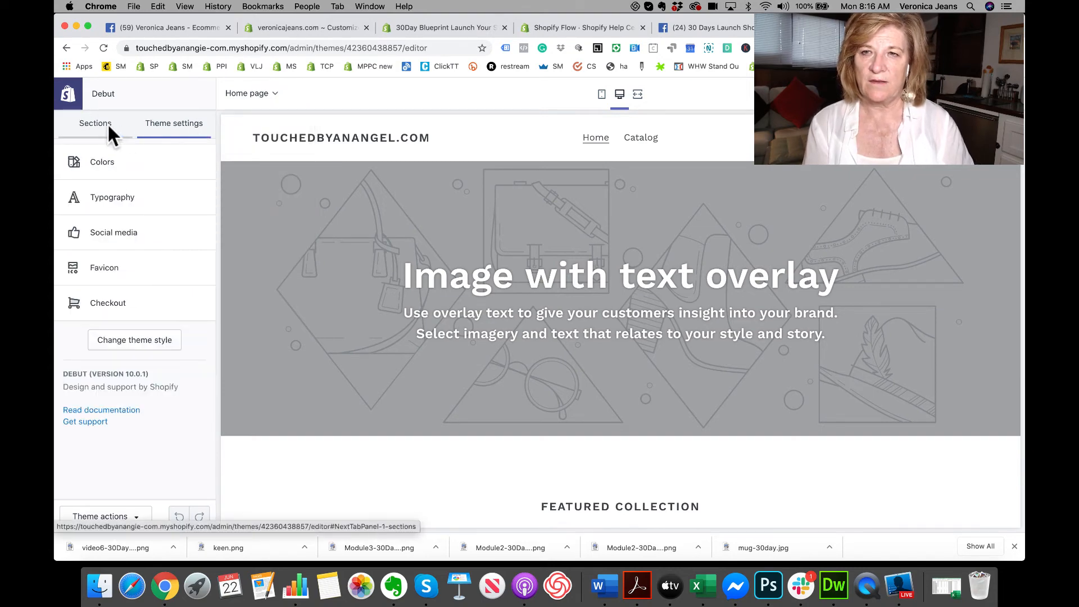
left_click(117, 310)
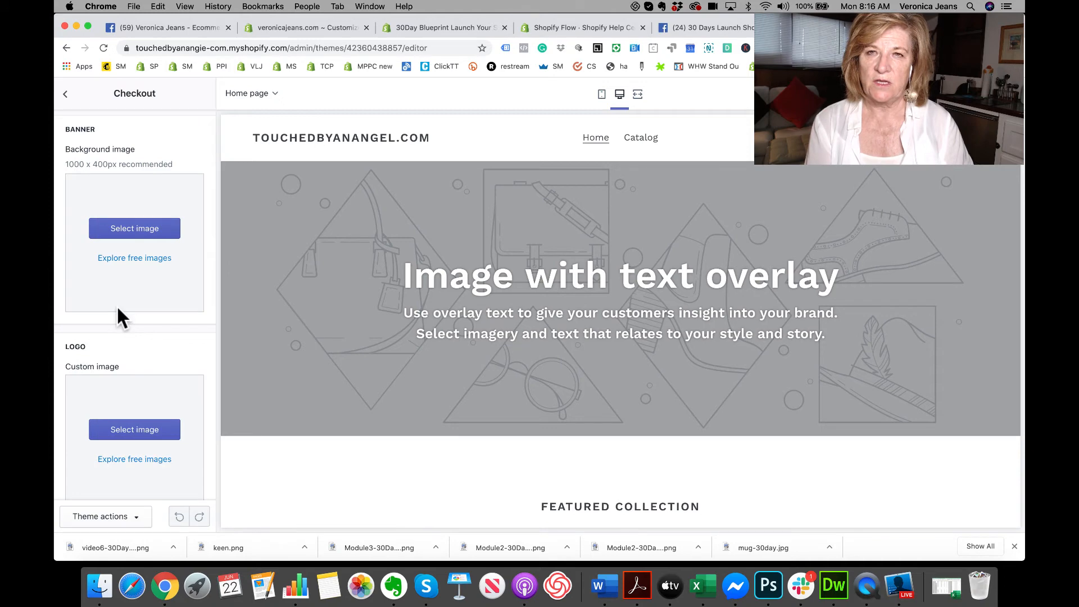
scroll(149, 336, "down", 5)
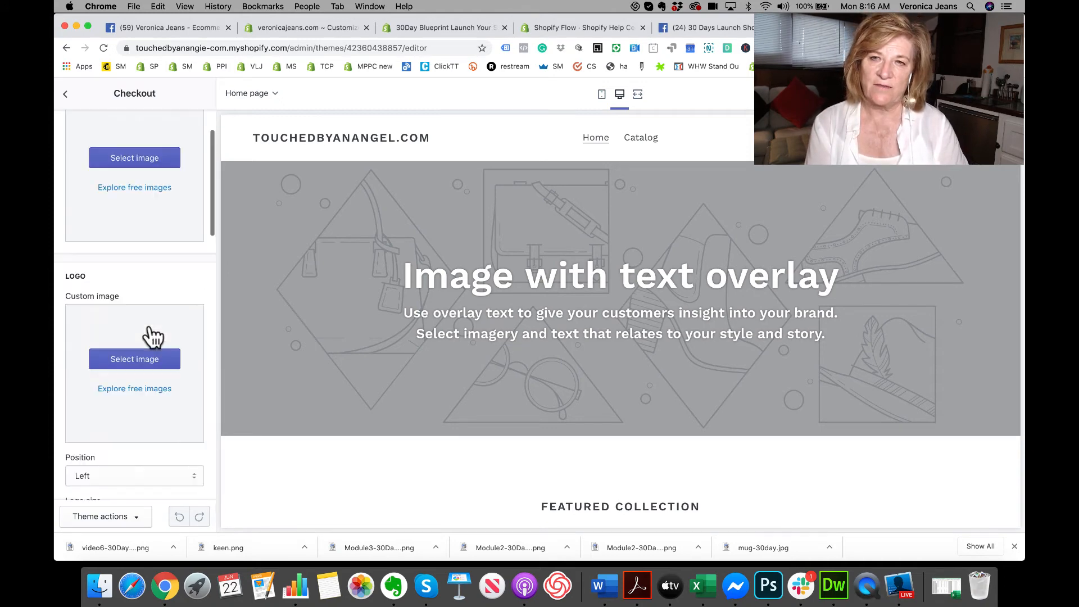
scroll(149, 323, "down", 6)
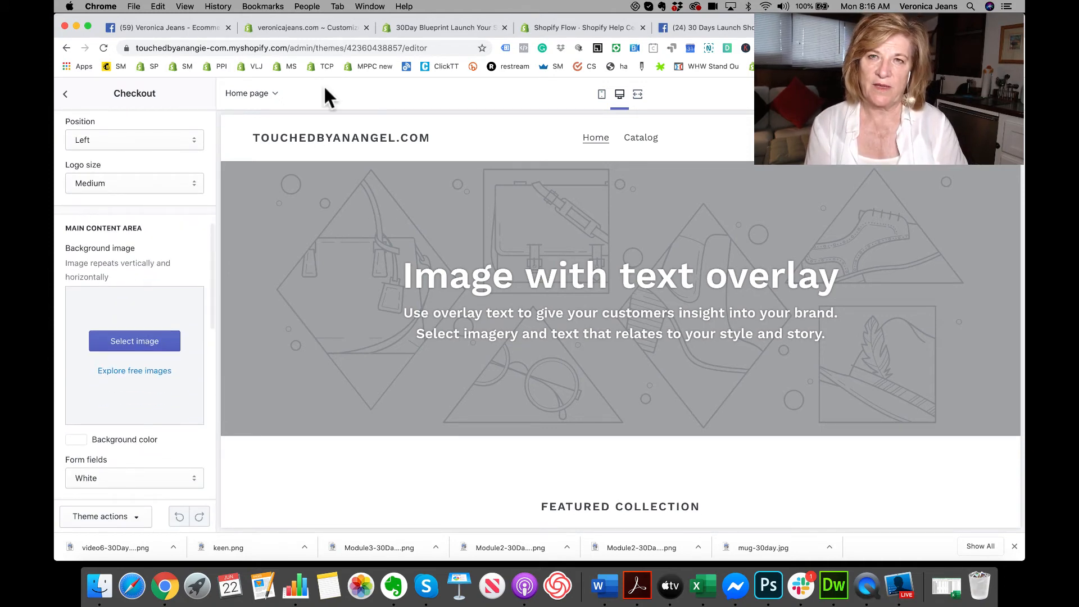
left_click(275, 94)
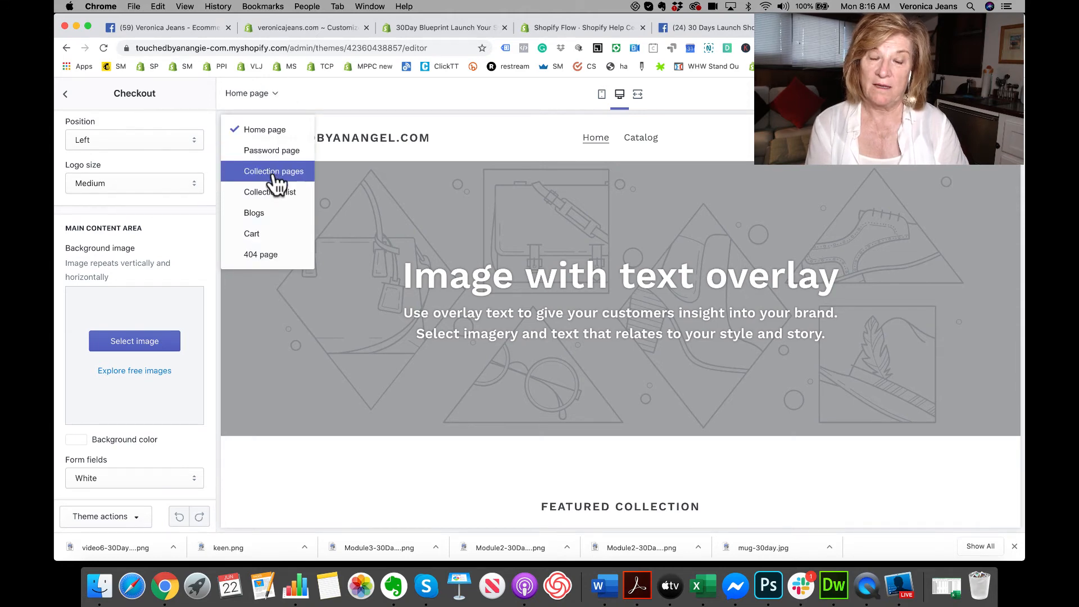
Switch to the other store's Artisan theme editor and choose the Checkout page as the preview
left_click(298, 27)
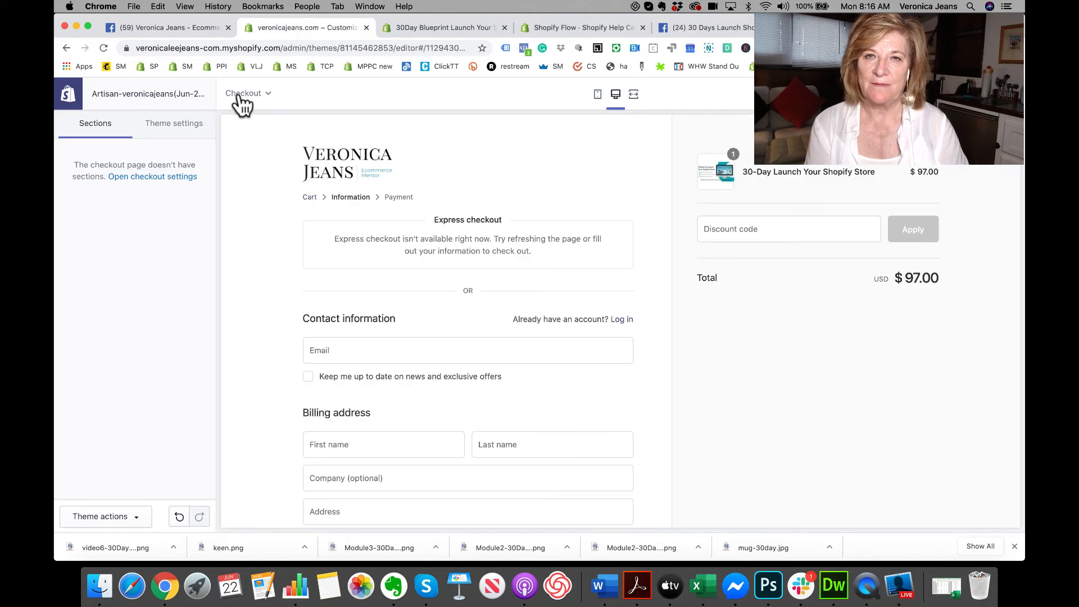
left_click(239, 94)
left_click(498, 169)
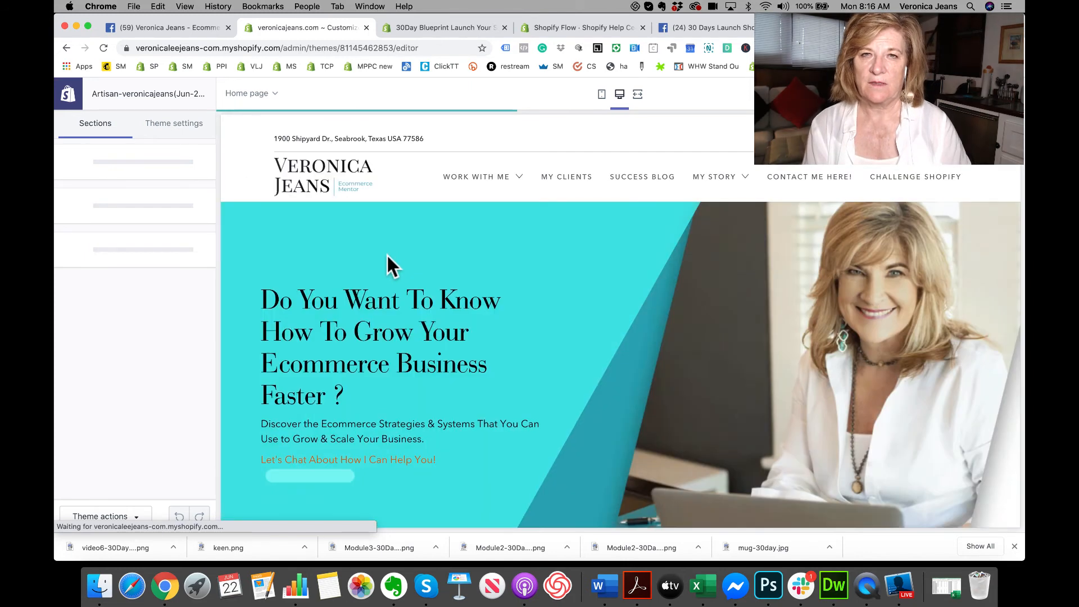
left_click(249, 93)
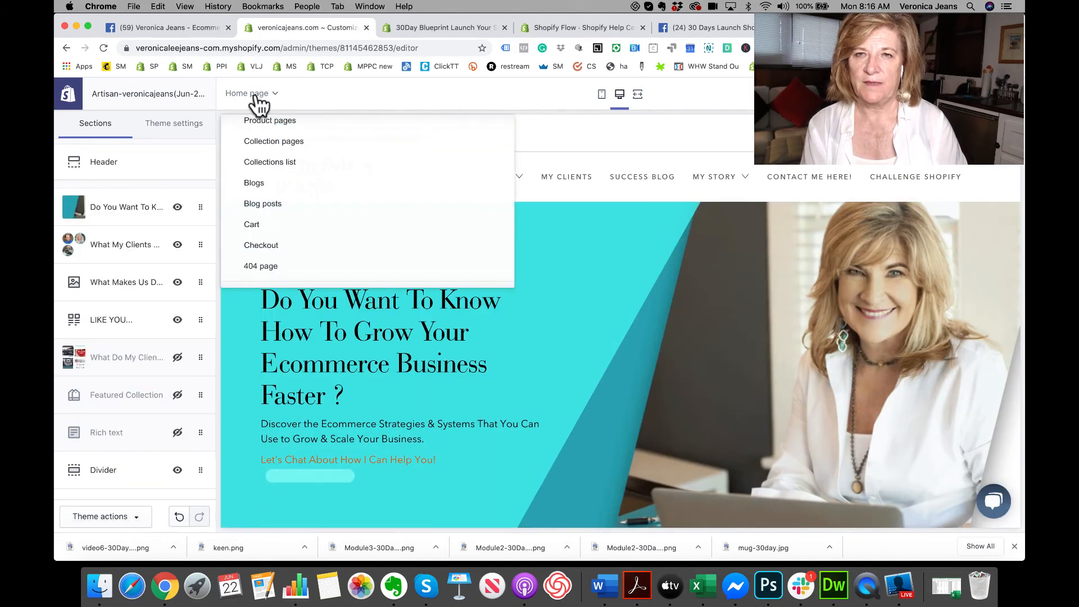
left_click(265, 247)
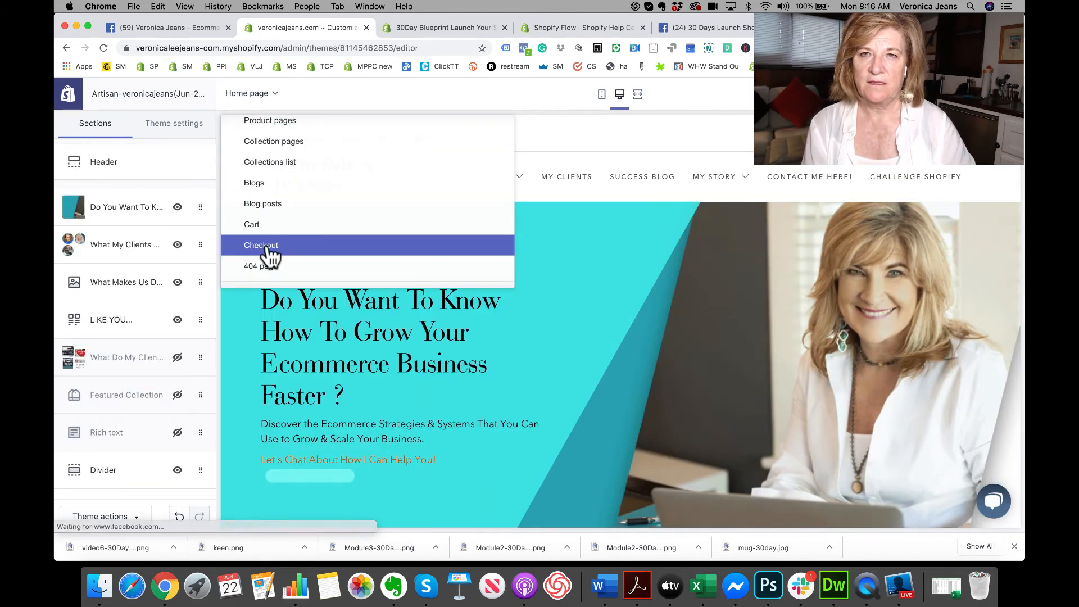
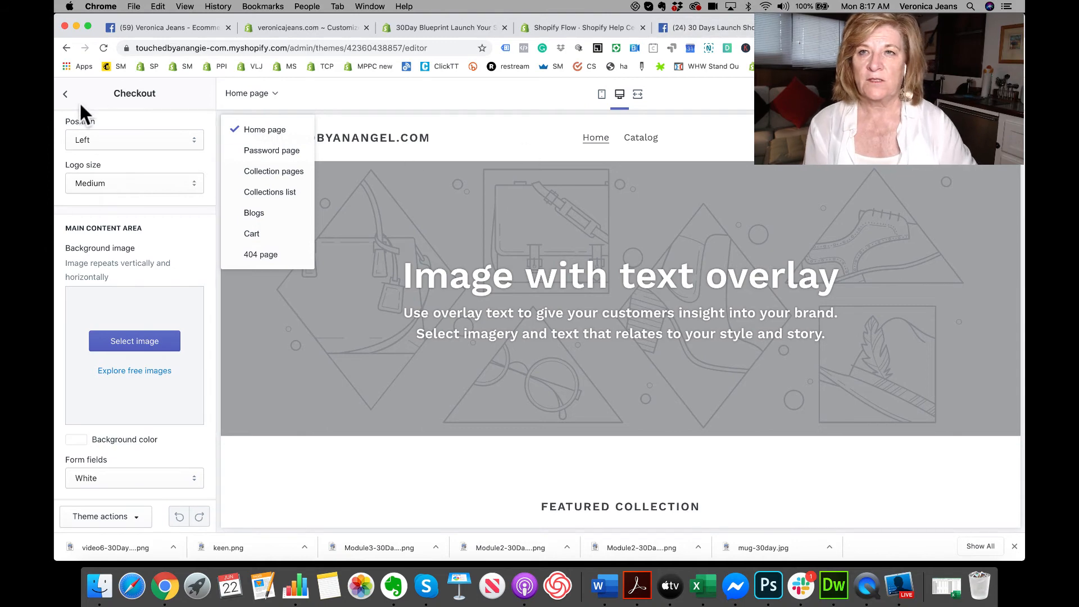
Leave the Debut theme editor, reopen the store languages settings and review the default, unpublished and account language sections
left_click(65, 95)
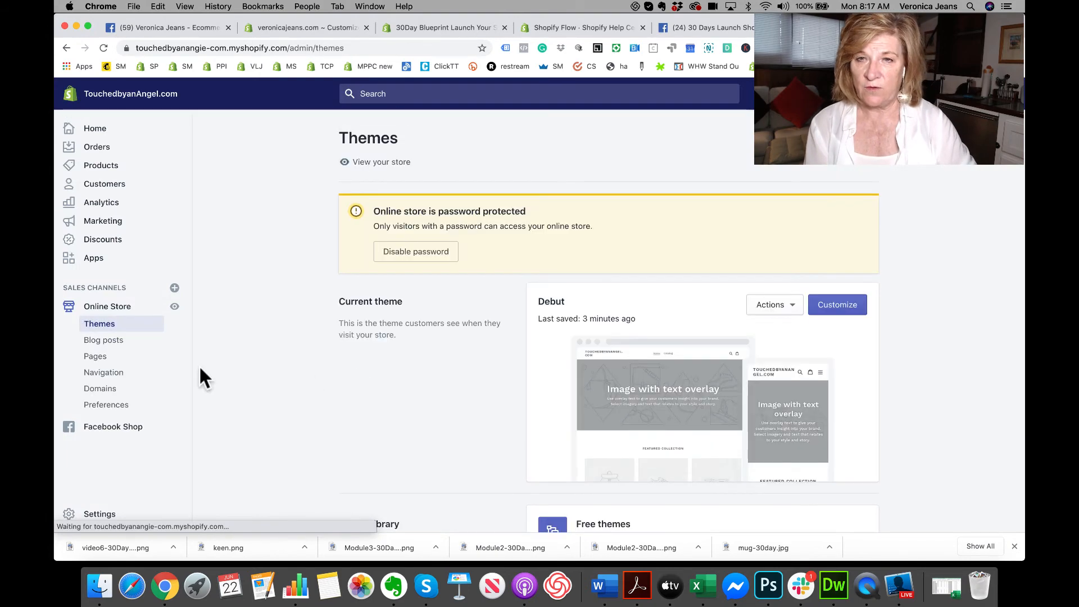
left_click(101, 514)
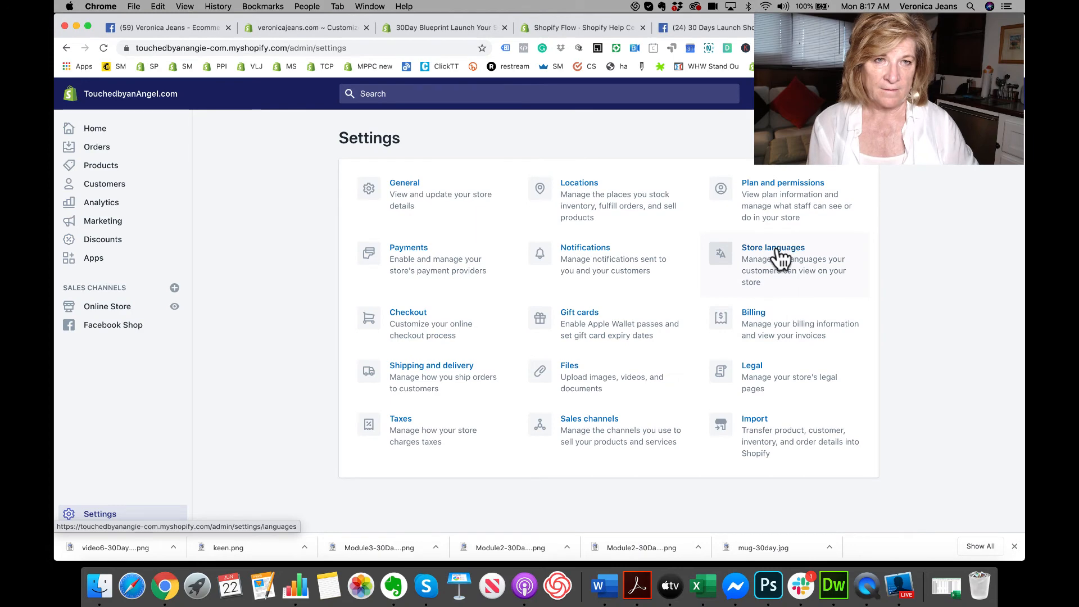
left_click(779, 258)
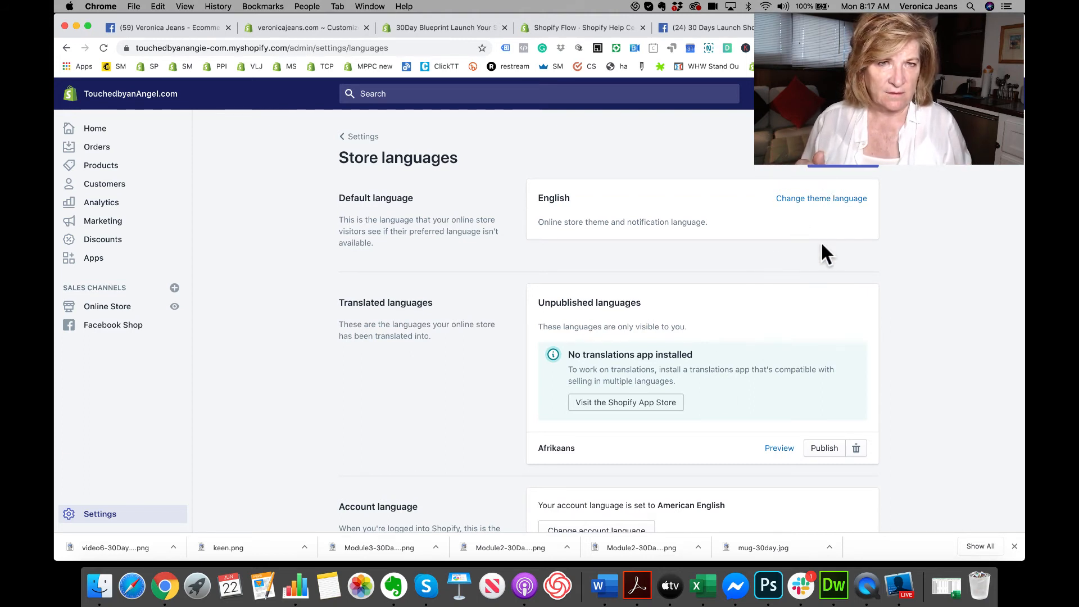
scroll(718, 293, "down", 2)
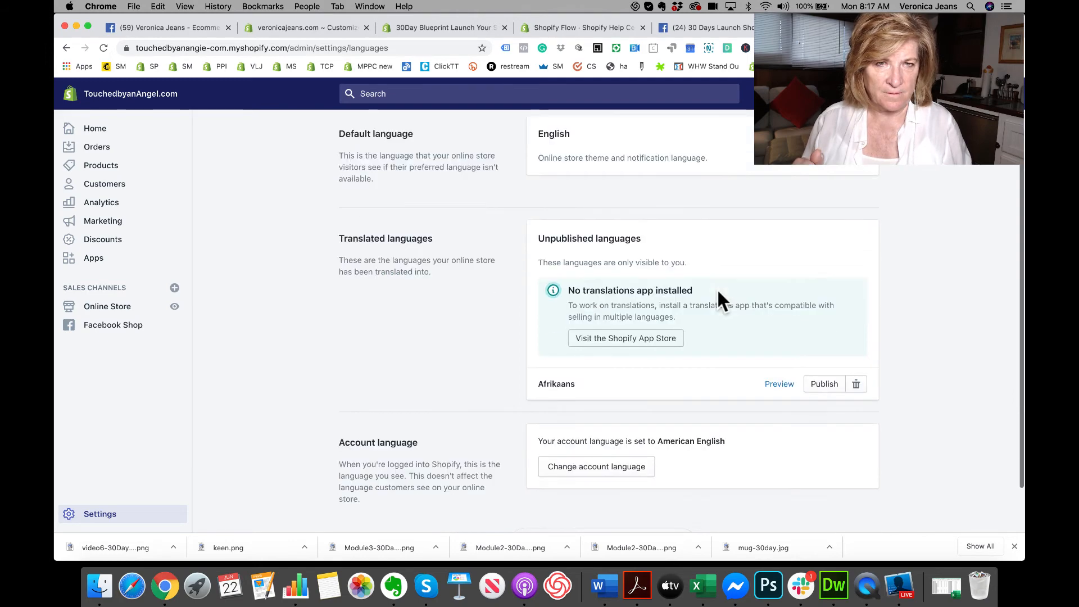
scroll(722, 300, "down", 1)
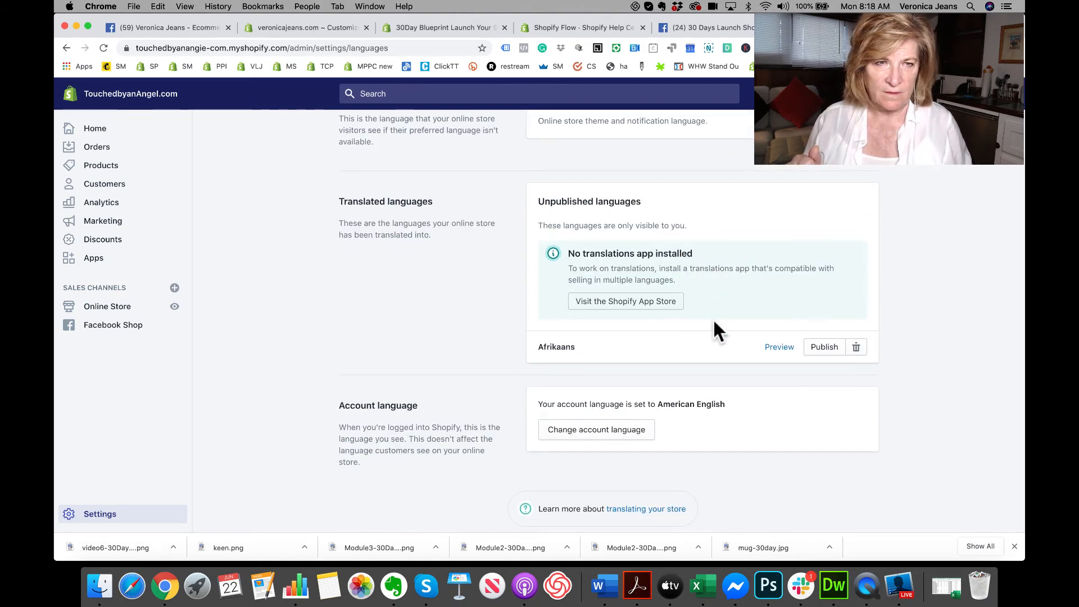
scroll(716, 327, "up", 2)
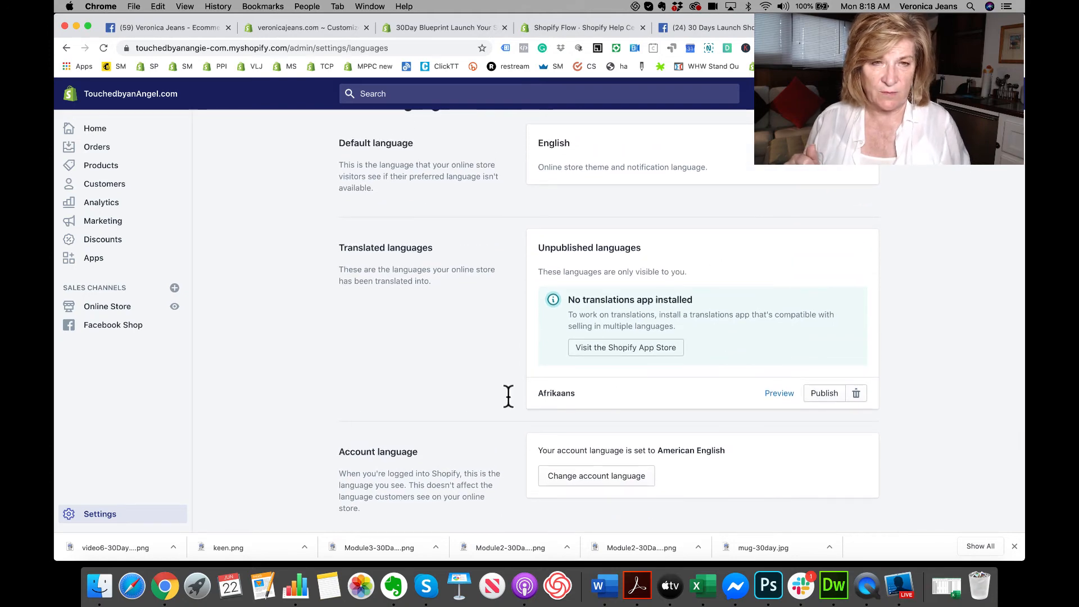
scroll(668, 366, "down", 2)
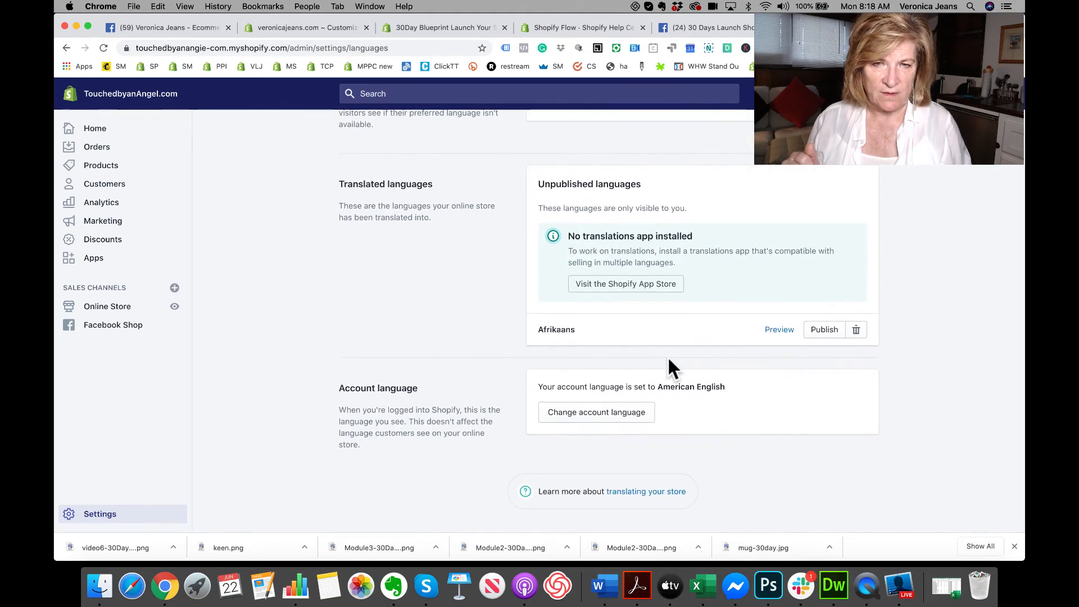
scroll(669, 362, "up", 4)
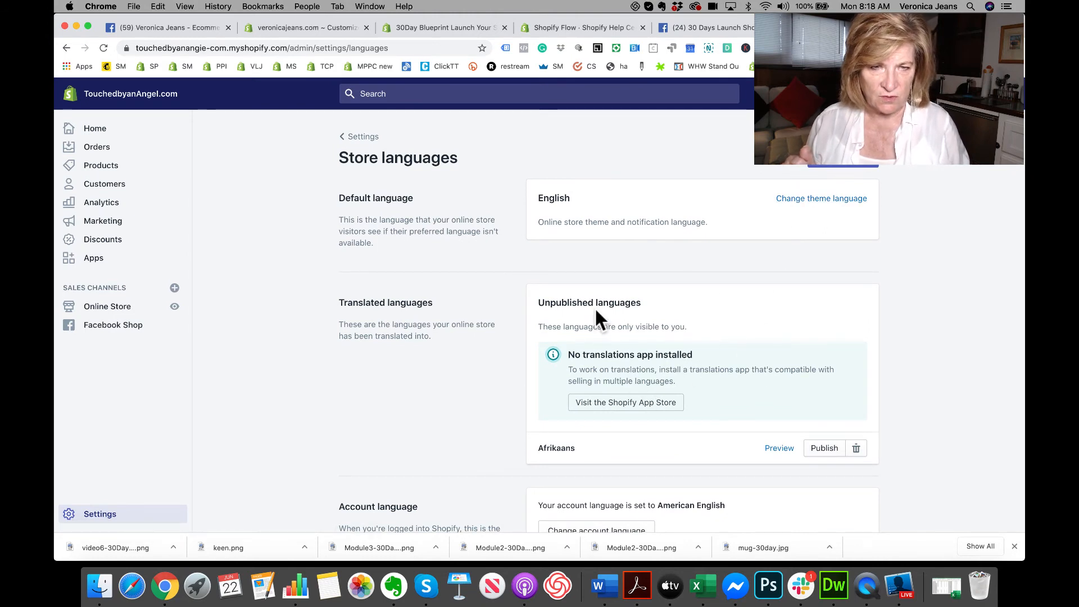
Preview the unpublished Afrikaans version of the online store and look through its home page
left_click(781, 449)
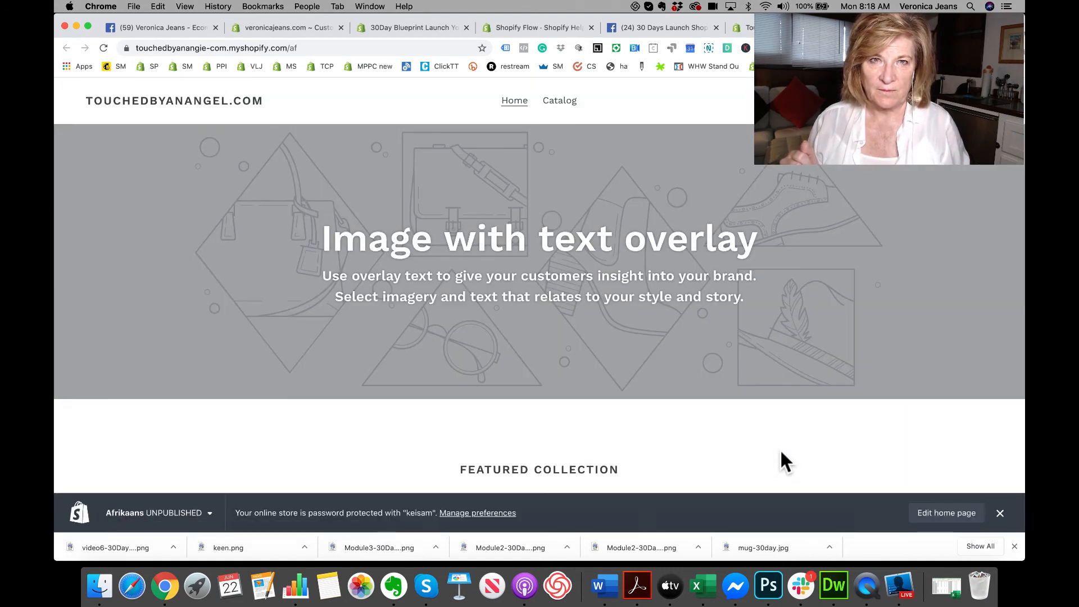
scroll(782, 453, "down", 5)
scroll(781, 452, "down", 3)
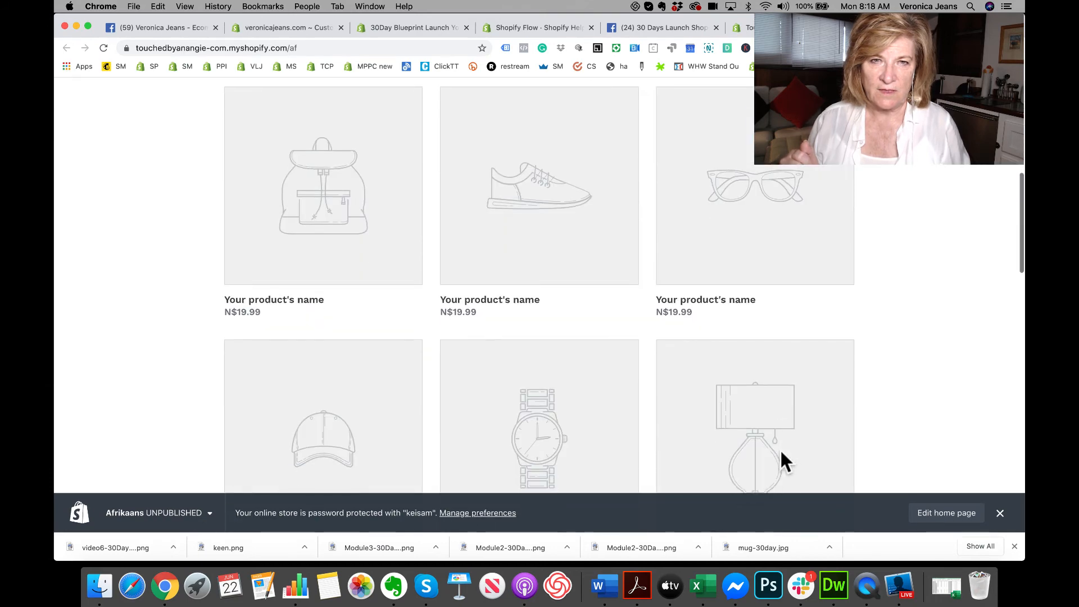
scroll(782, 452, "up", 8)
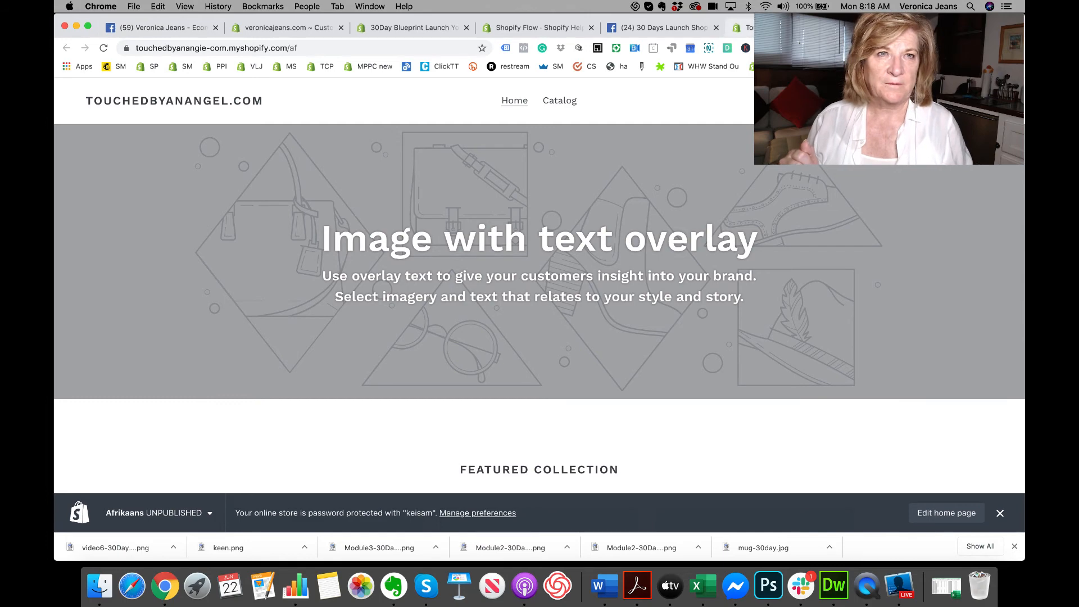
Return to the store languages settings and delete Afrikaans from the unpublished languages
left_click(741, 27)
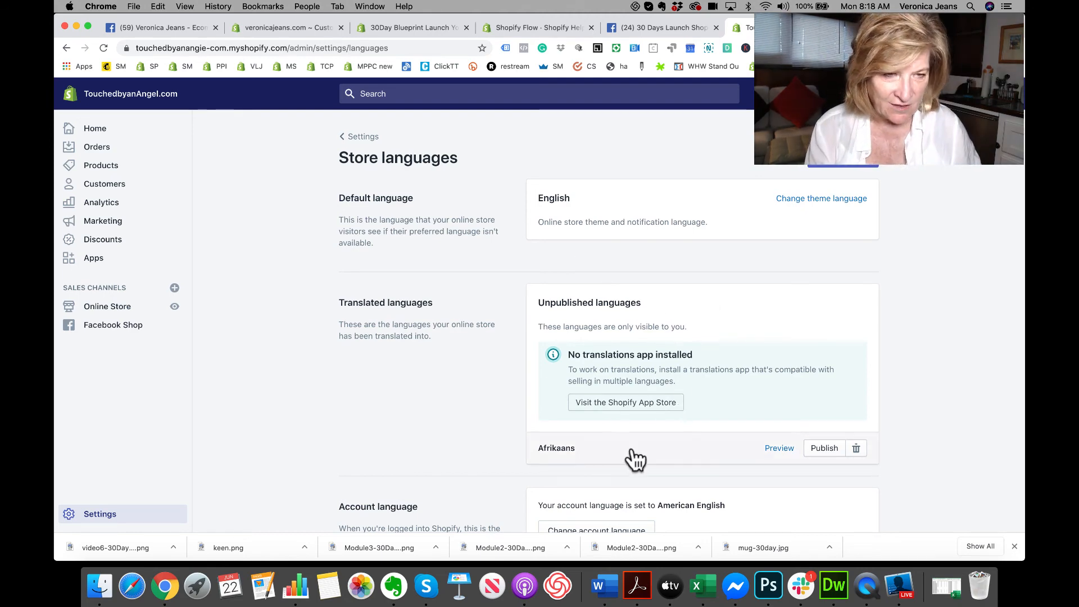
left_click(858, 453)
left_click(690, 349)
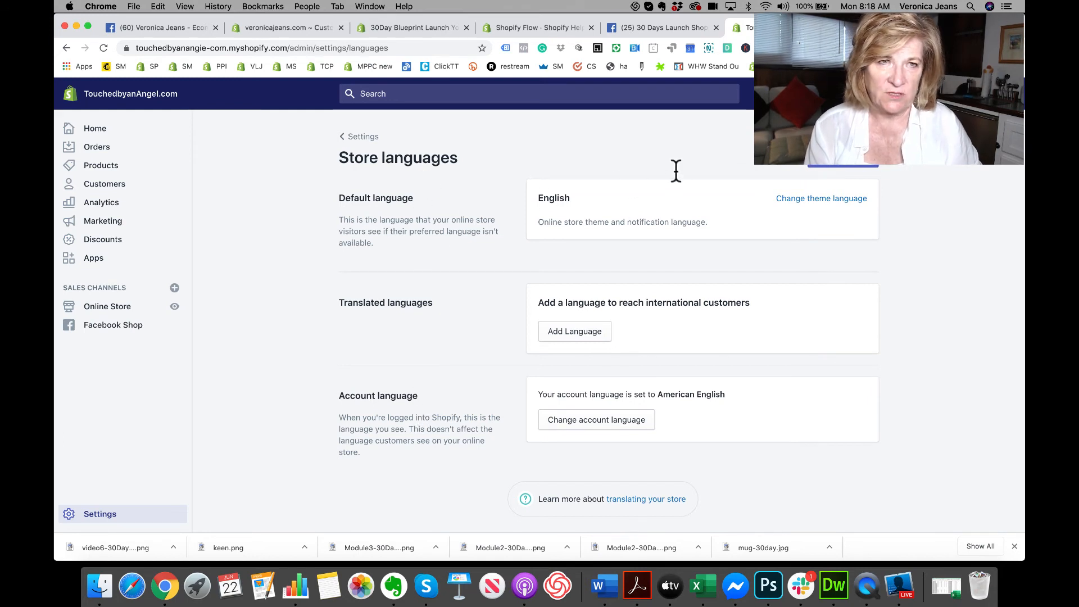
Leave the store languages settings and open the checkout language editor from the store's Checkout settings
left_click(799, 200)
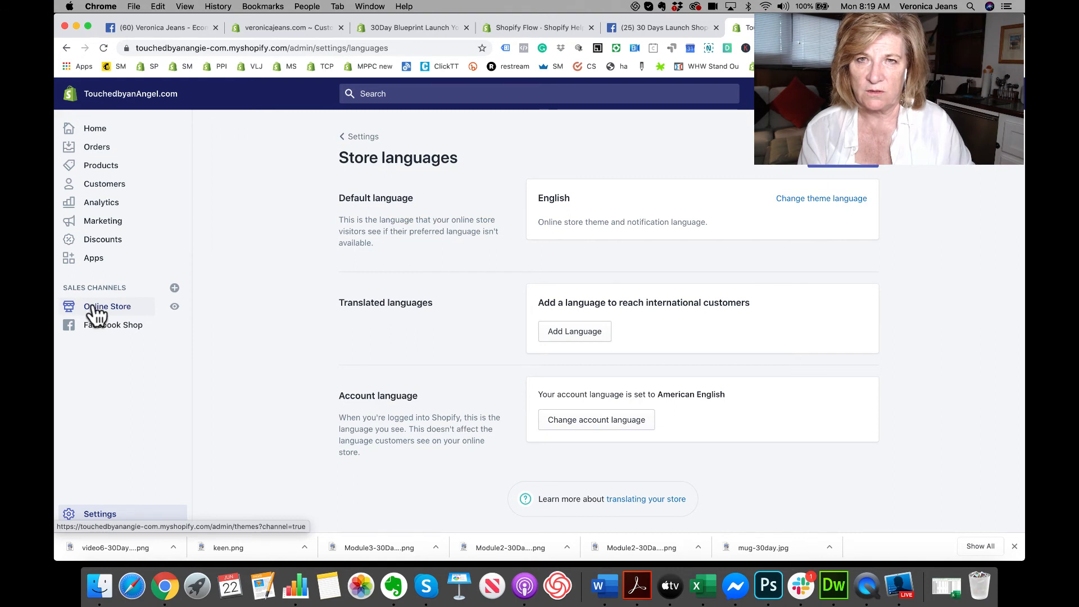
left_click(360, 137)
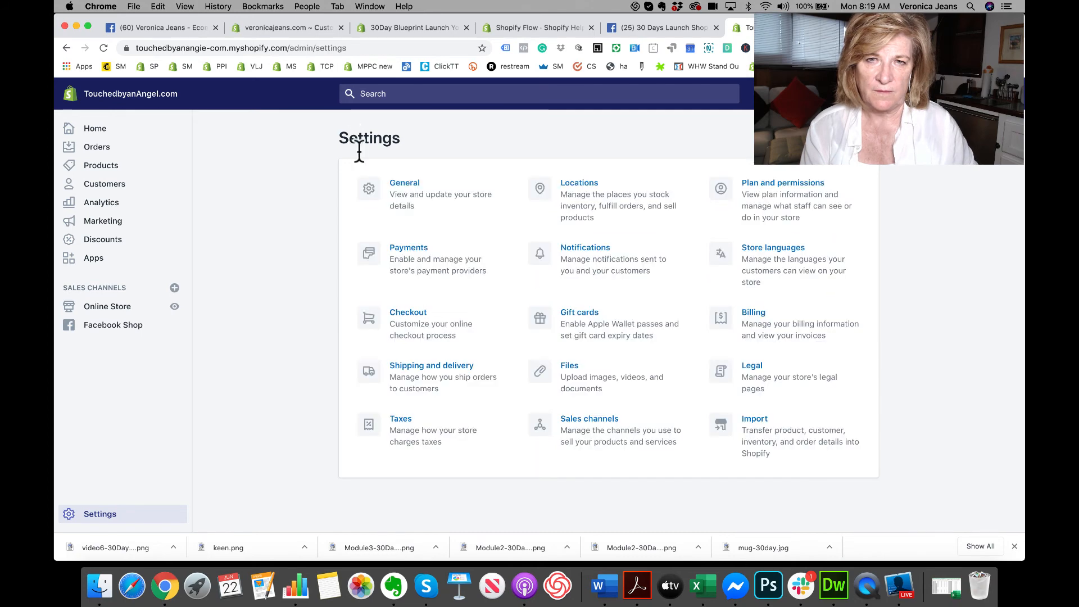
left_click(405, 323)
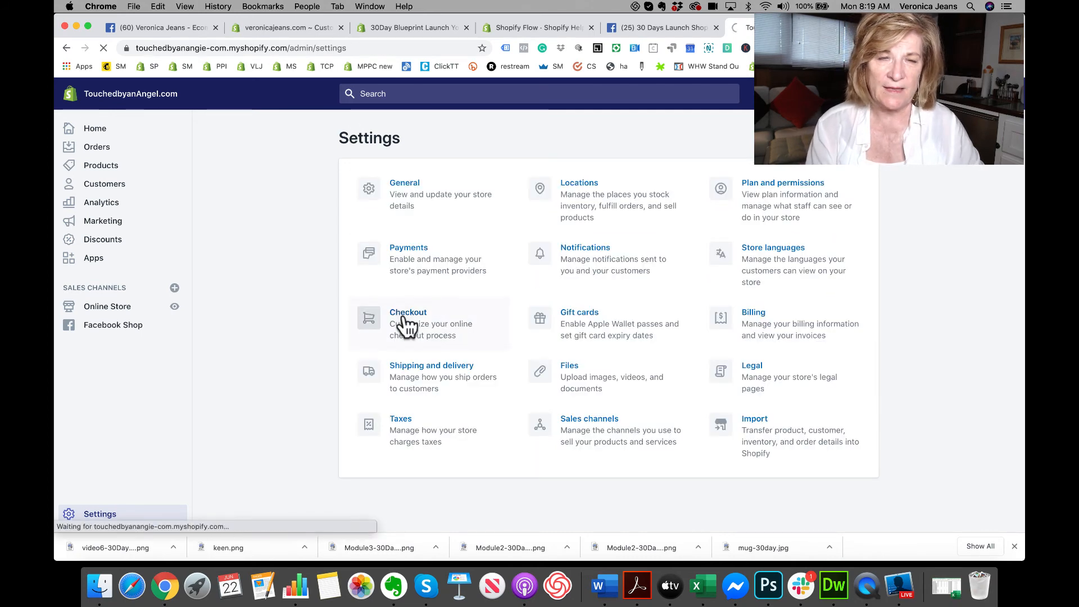
scroll(408, 325, "down", 15)
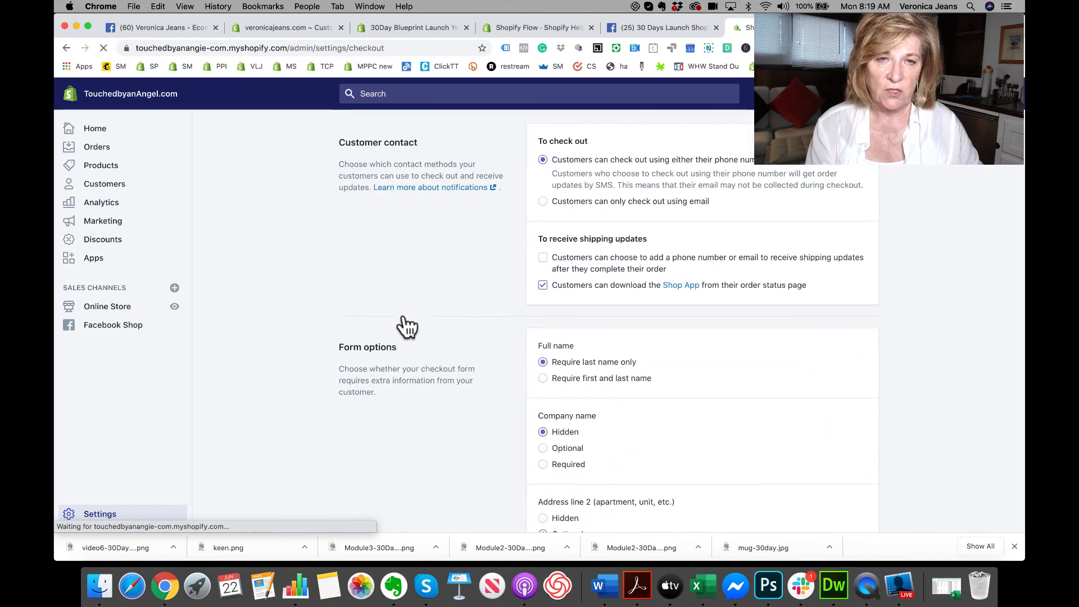
scroll(406, 325, "down", 4)
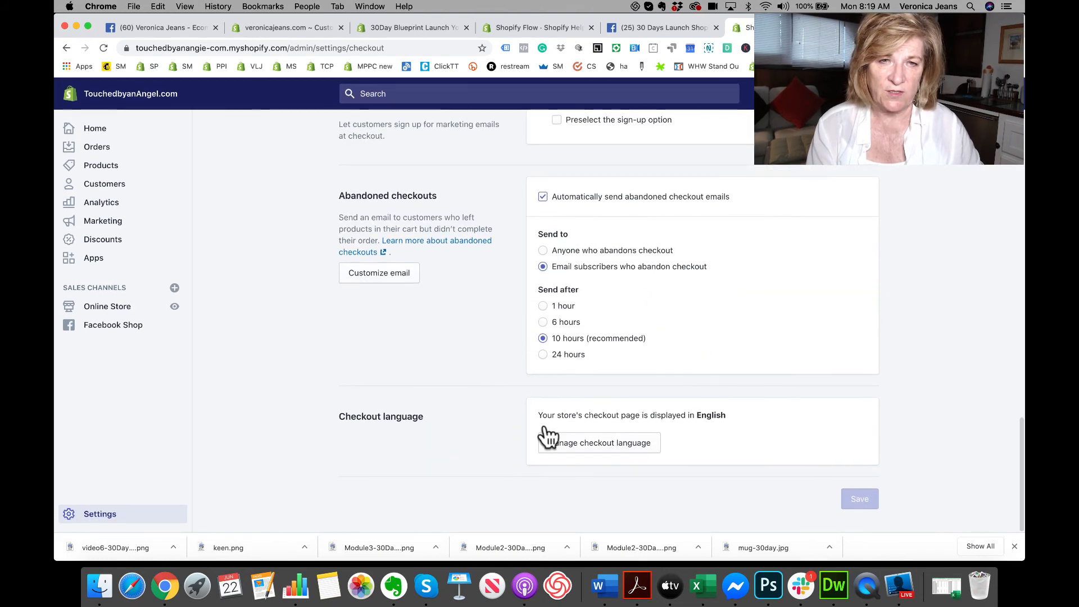
left_click(579, 447)
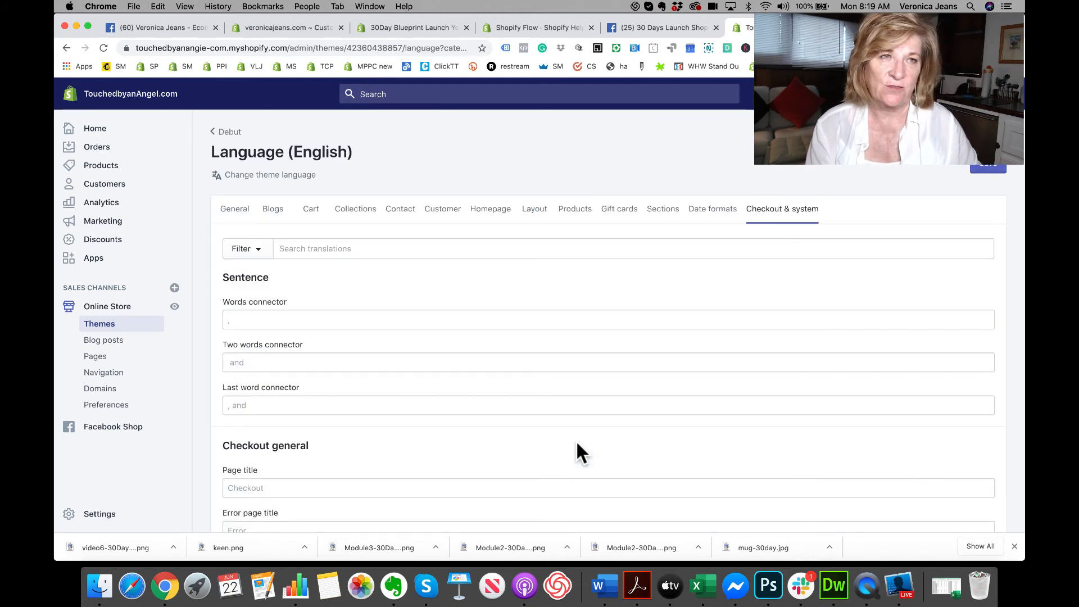
Review the Debut theme's Collections wording, including the general labels, item counts, sorting options and filters
left_click(349, 211)
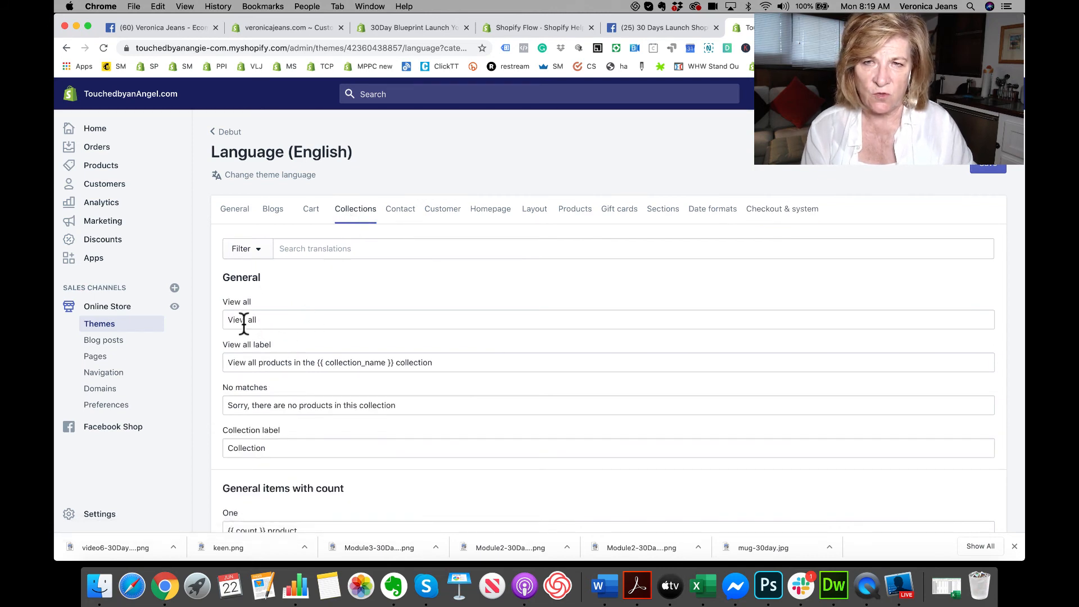
scroll(295, 392, "down", 3)
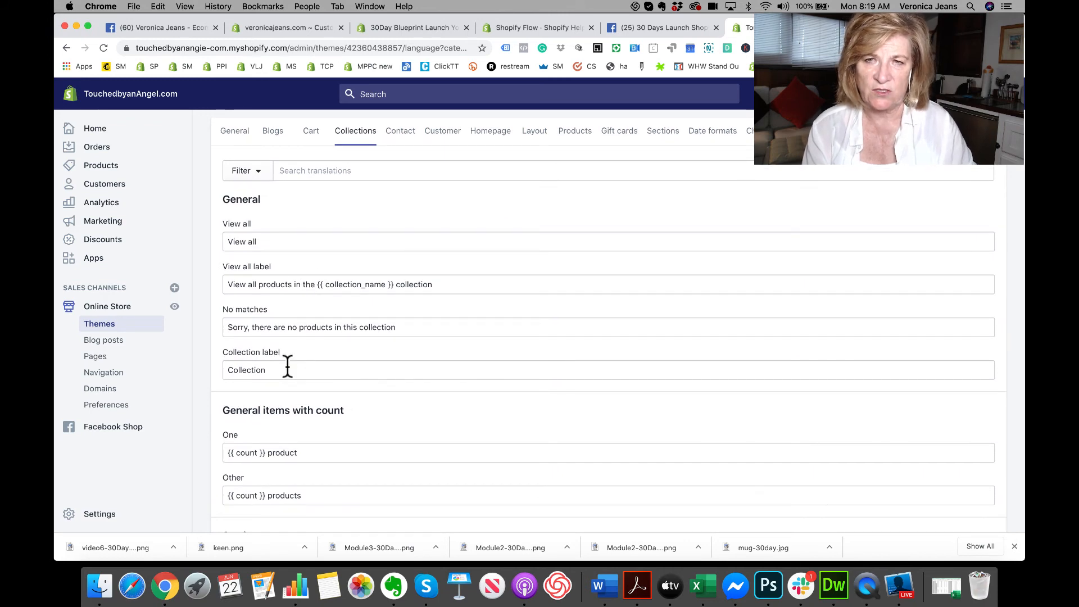
scroll(287, 366, "down", 2)
left_click(268, 317)
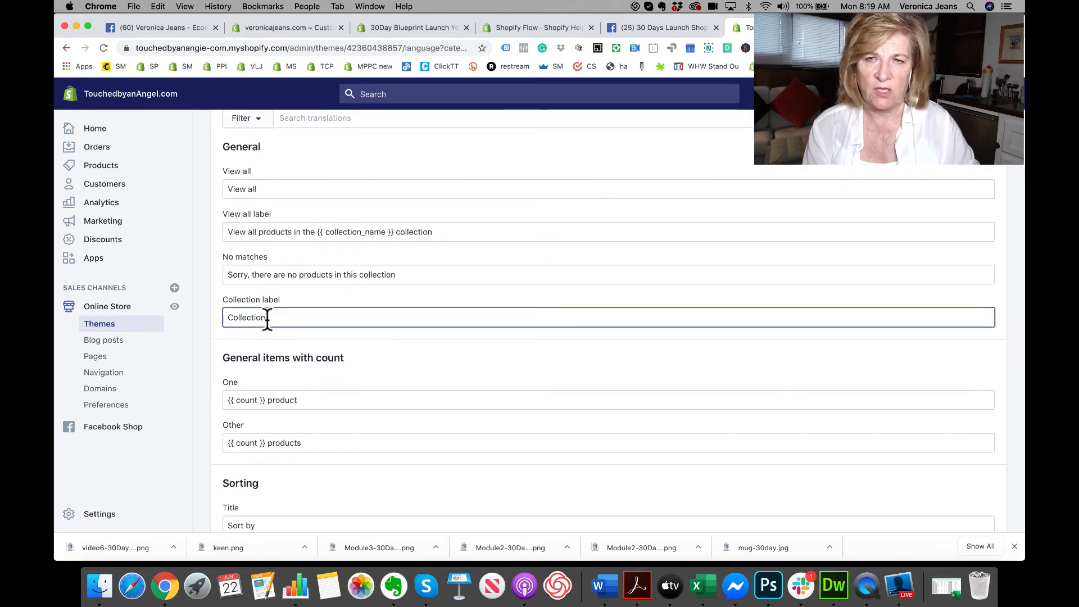
scroll(267, 321, "down", 9)
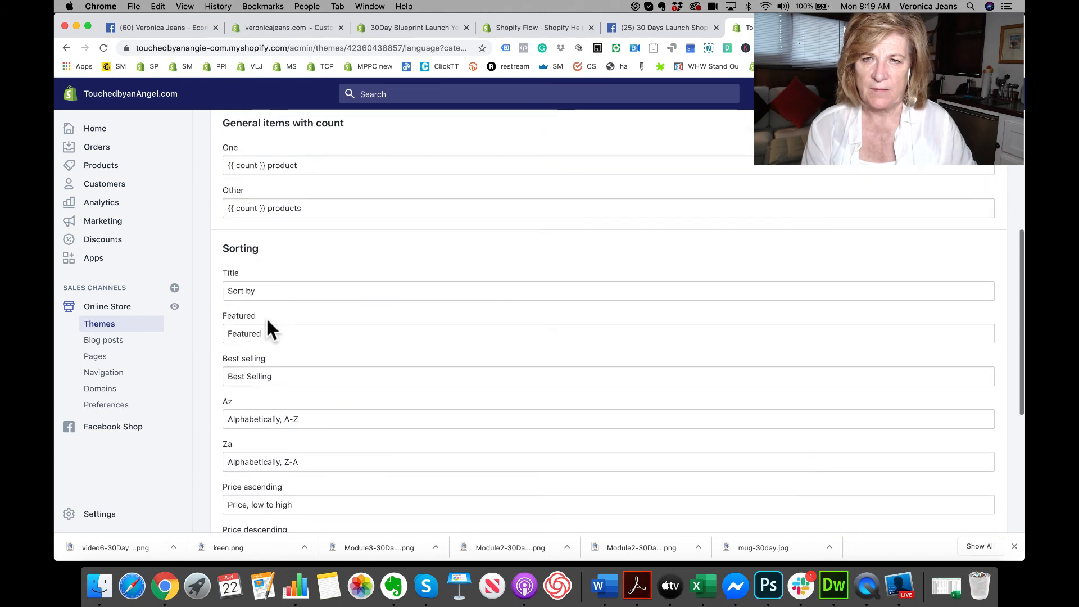
scroll(268, 320, "down", 2)
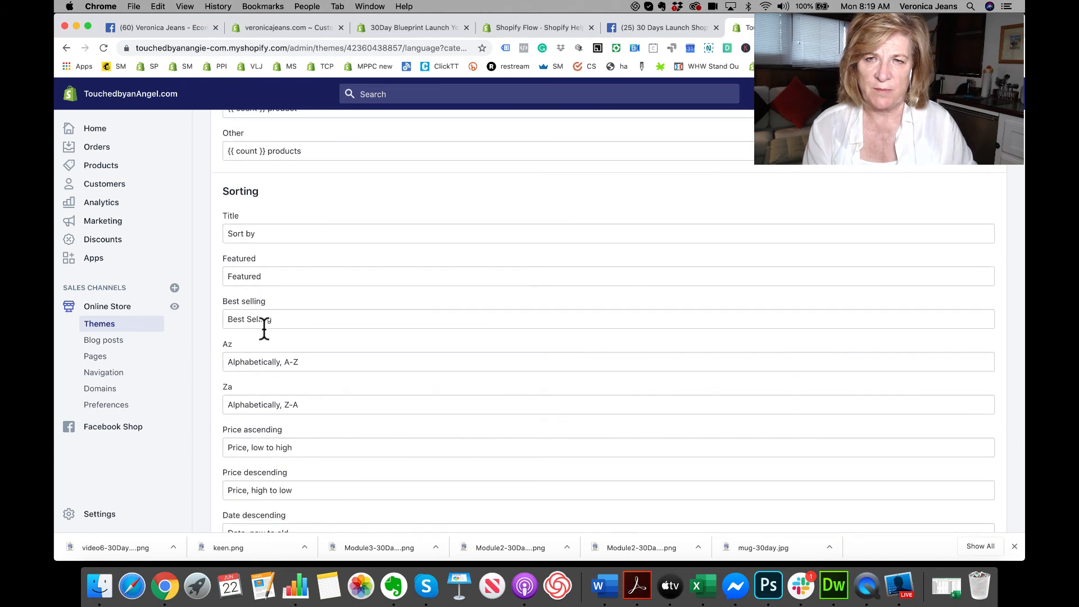
scroll(264, 329, "down", 8)
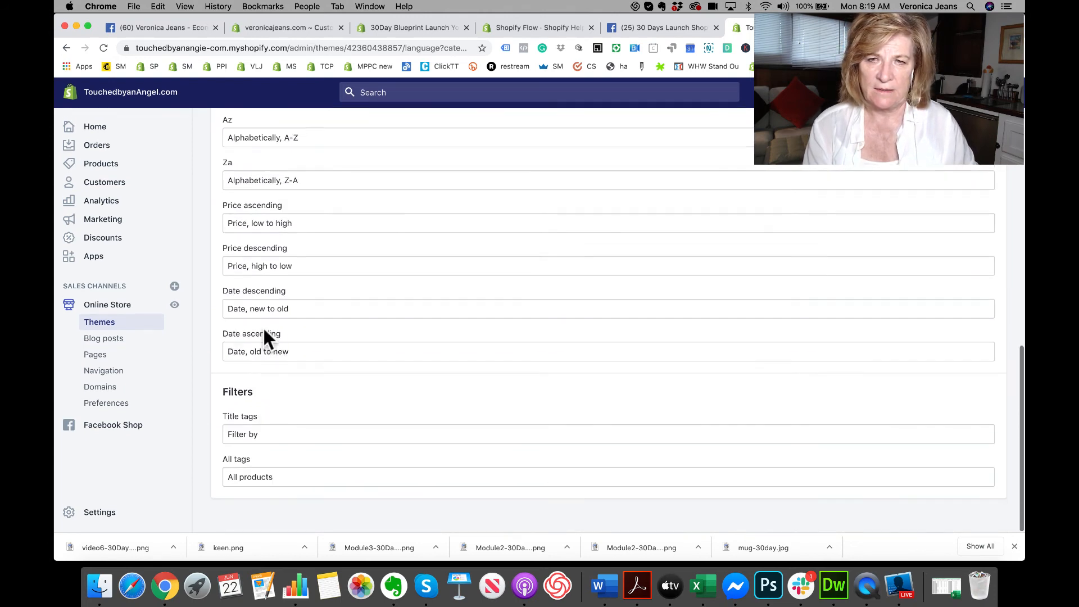
scroll(264, 332, "up", 15)
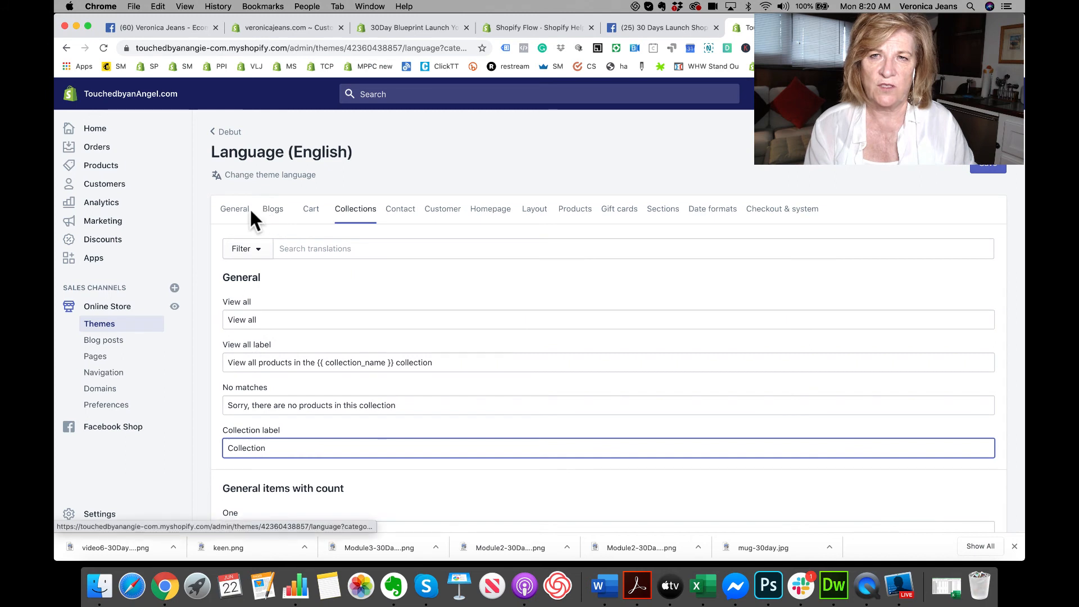
Look over the theme language's General wording and the Homepage onboarding texts
left_click(234, 212)
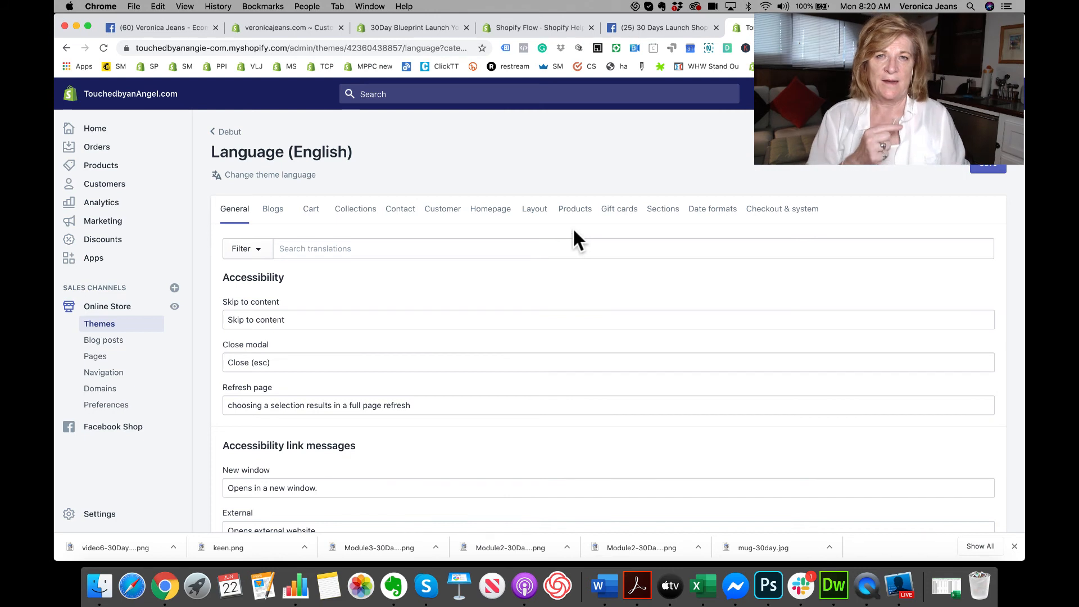
left_click(492, 215)
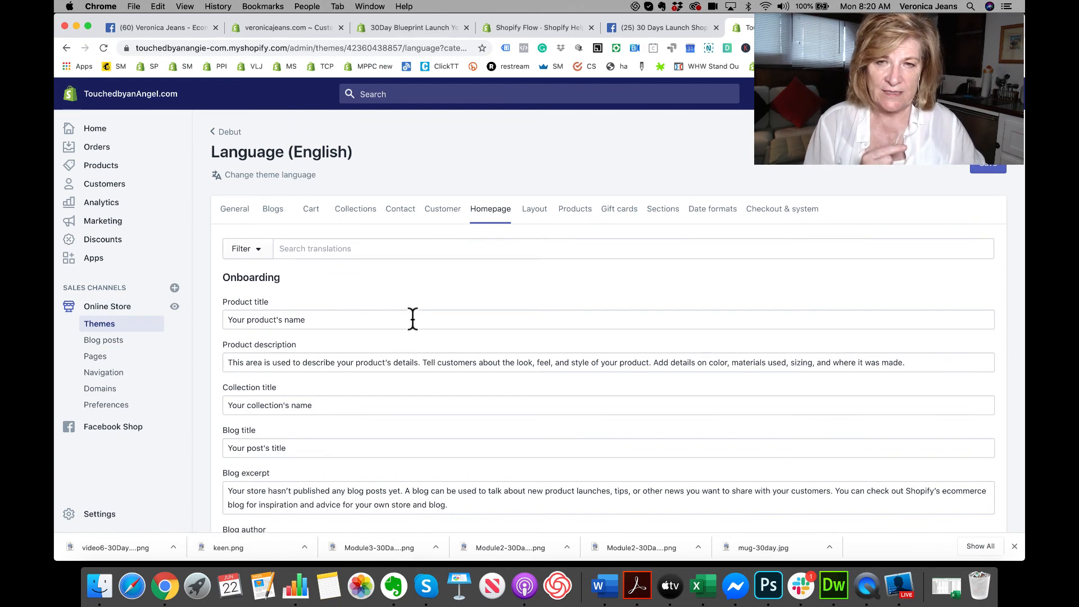
scroll(413, 319, "down", 3)
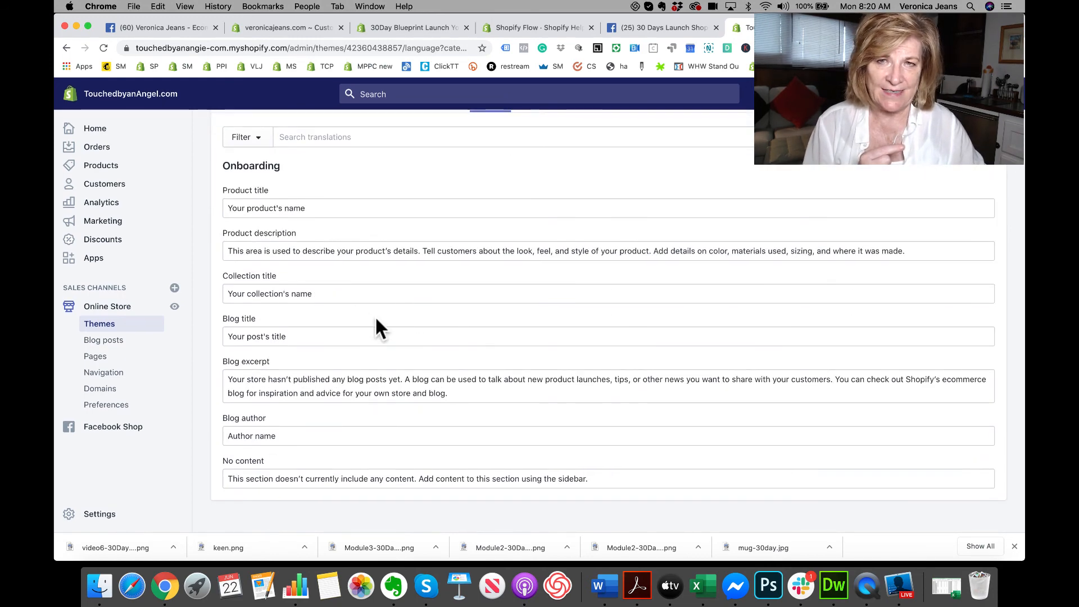
scroll(373, 326, "up", 3)
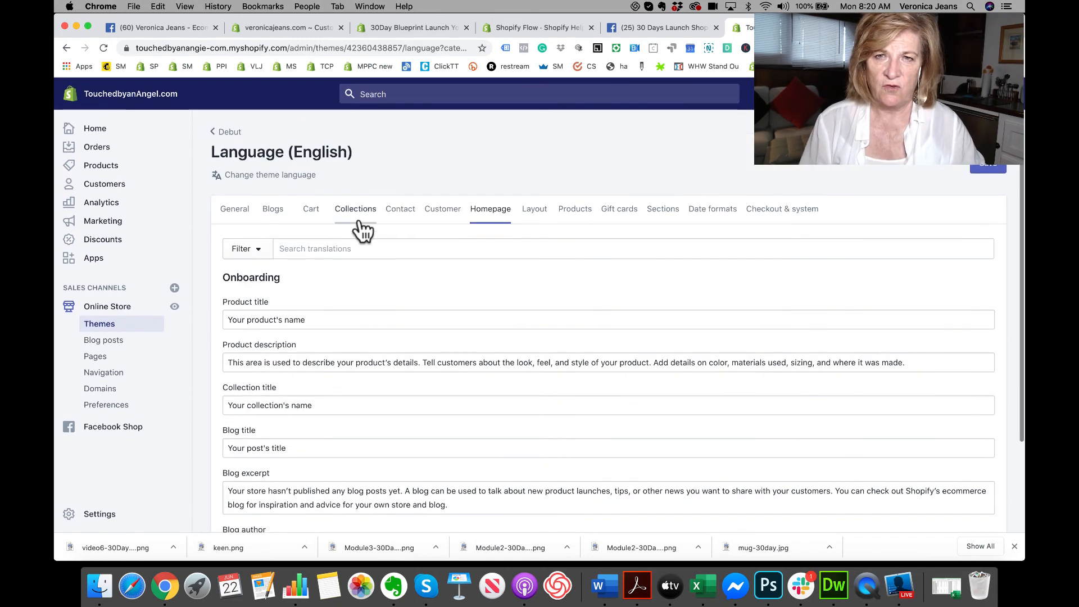
Search the theme translations for "collections" from the General section and look through the matching fields
left_click(352, 248)
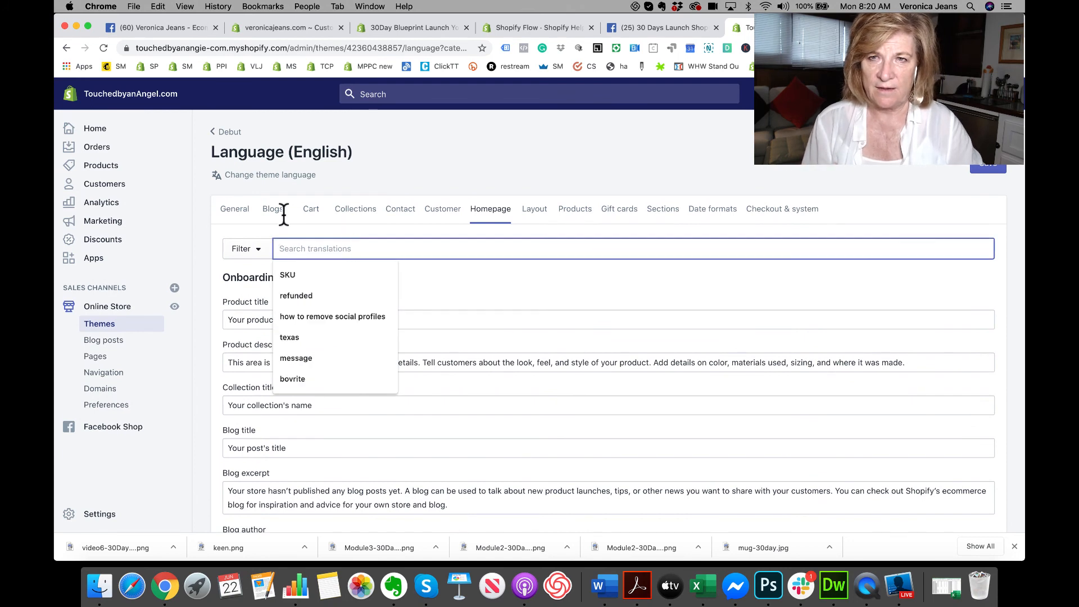
left_click(240, 212)
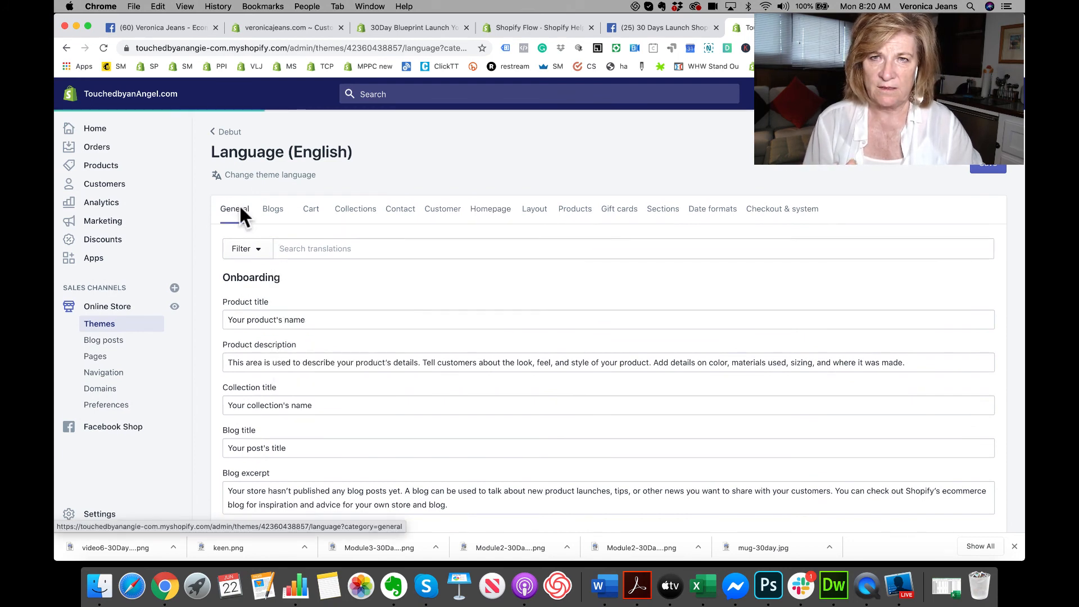
left_click(302, 250)
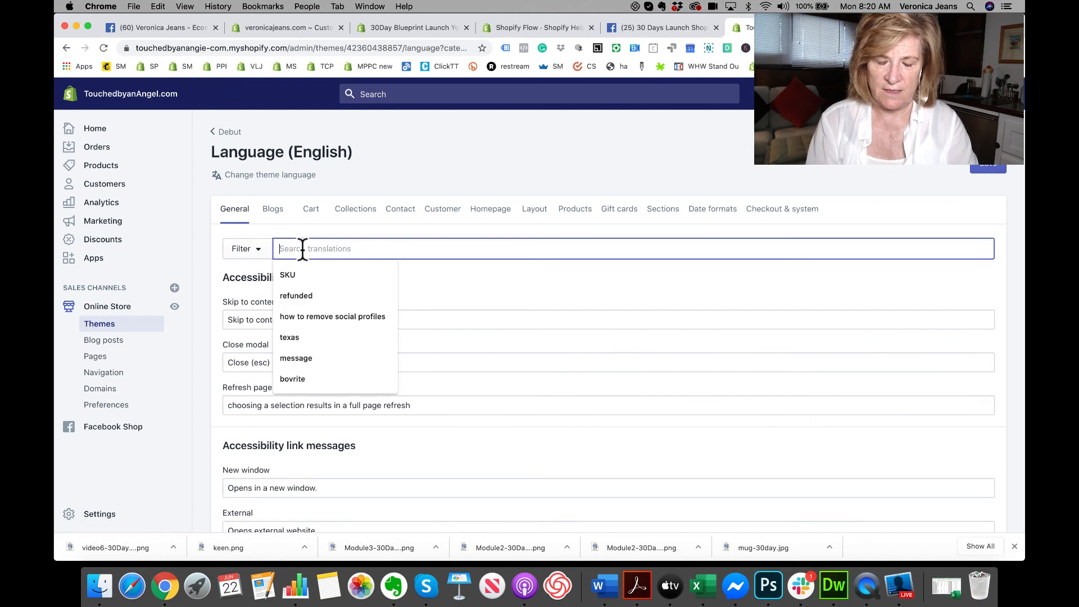
type("collections")
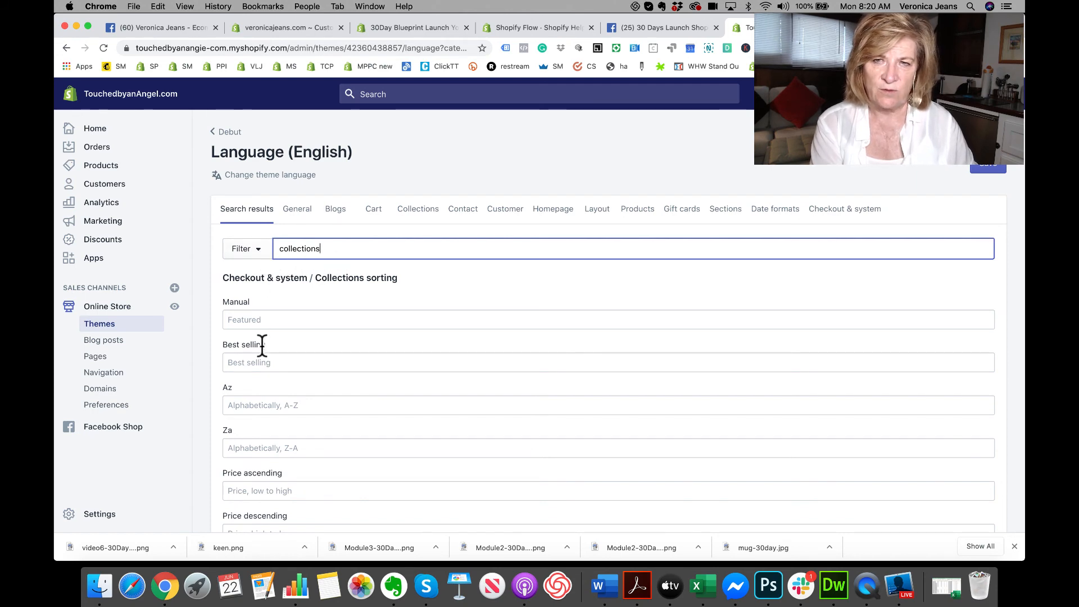
scroll(265, 377, "down", 10)
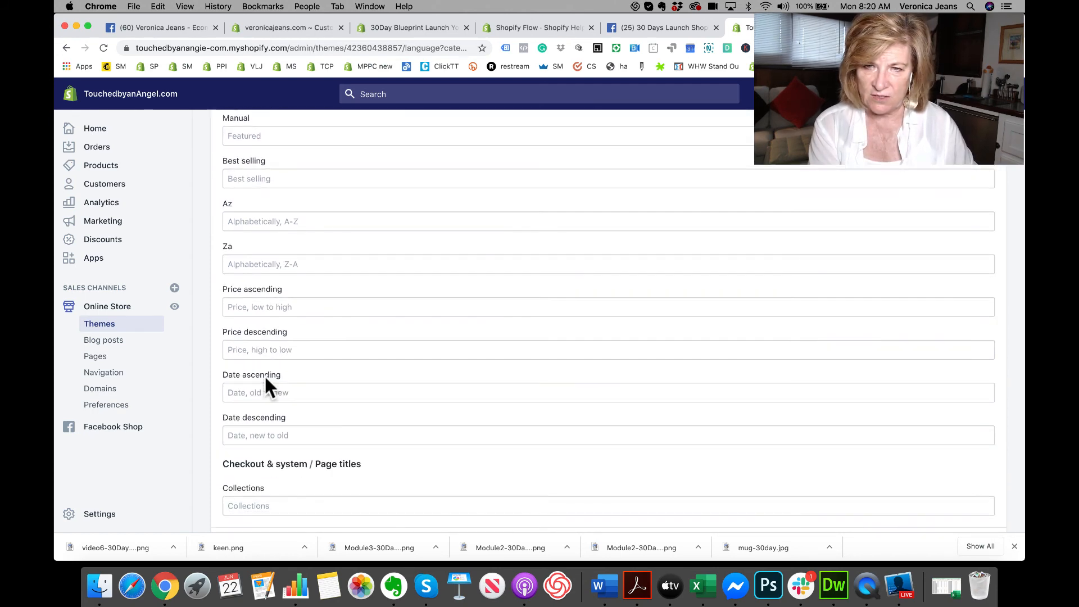
scroll(267, 382, "down", 14)
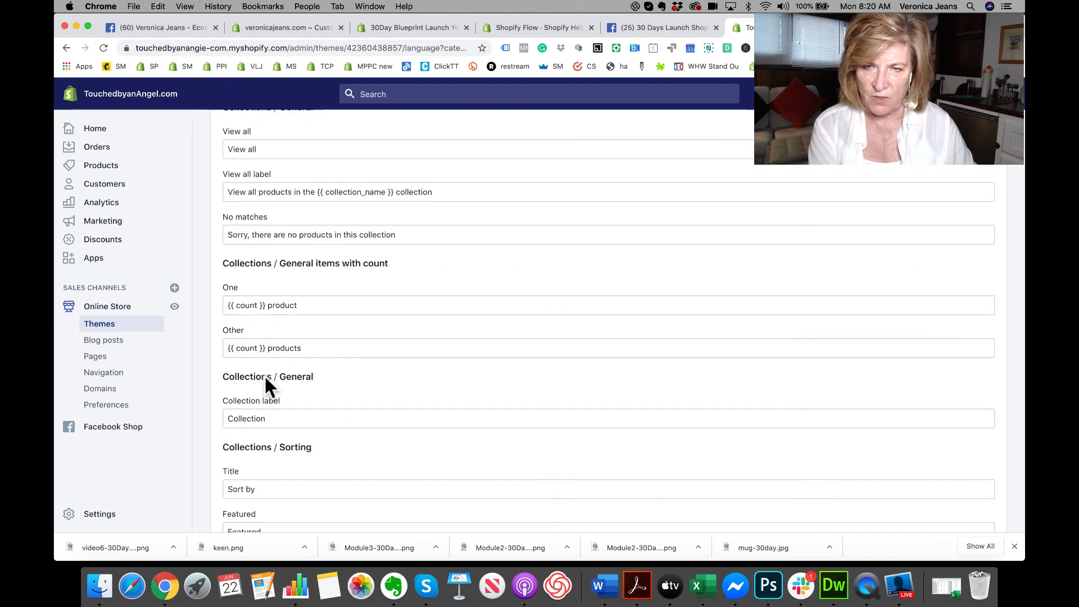
scroll(266, 380, "down", 18)
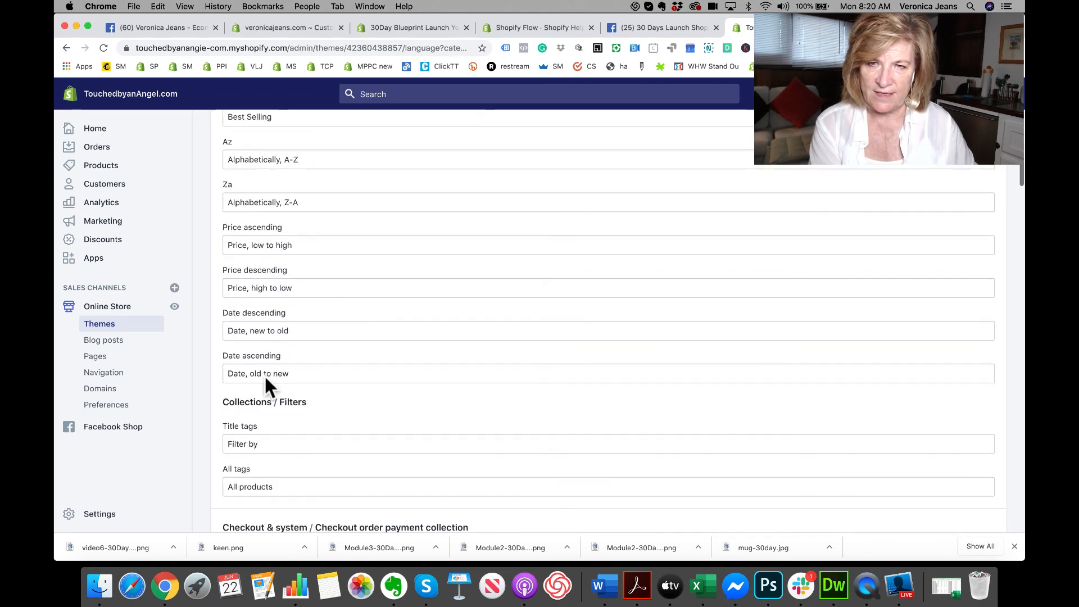
scroll(265, 374, "down", 20)
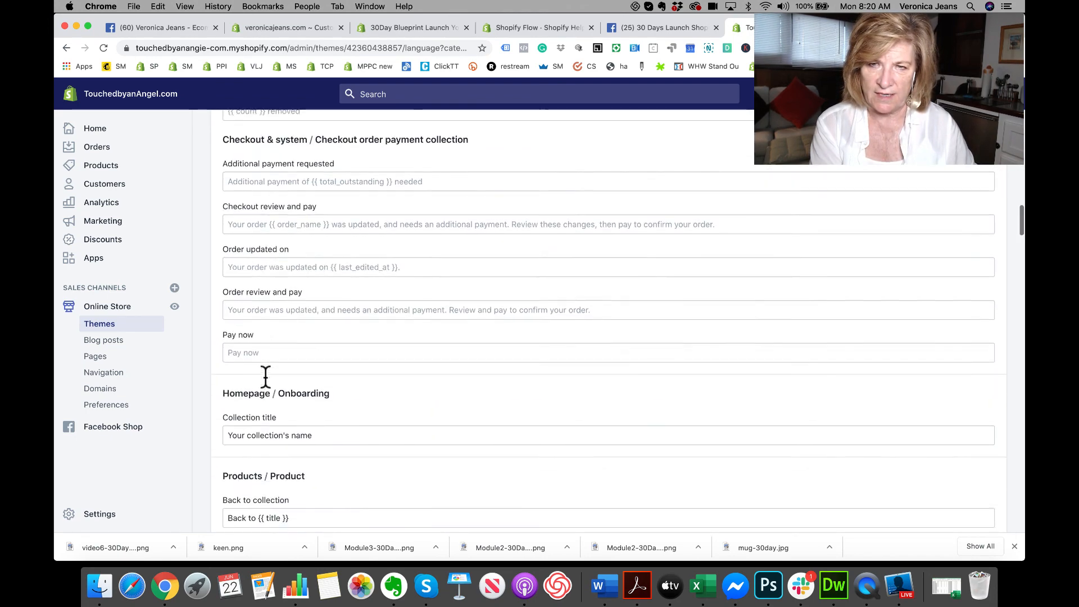
scroll(265, 374, "down", 20)
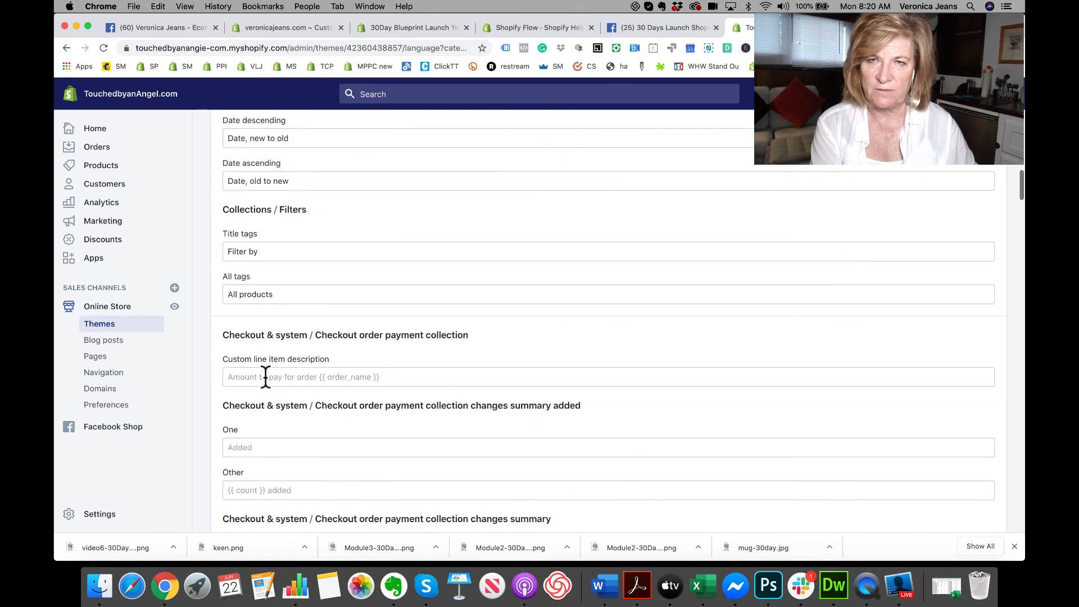
scroll(265, 337, "up", 7)
Examine the translation filter's status choices and close it without adding a filter
left_click(247, 249)
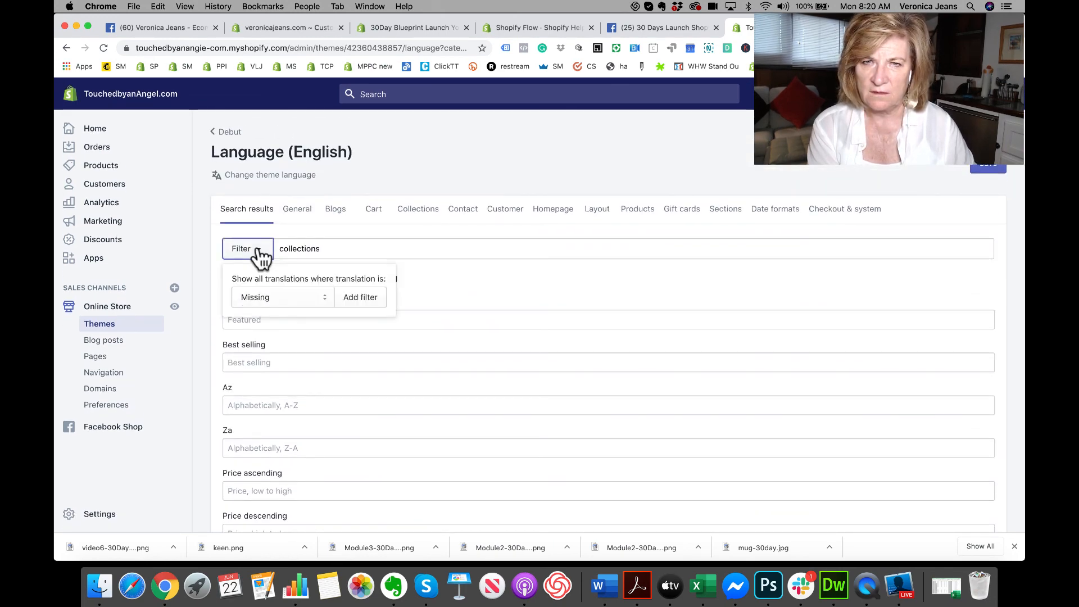
left_click(326, 297)
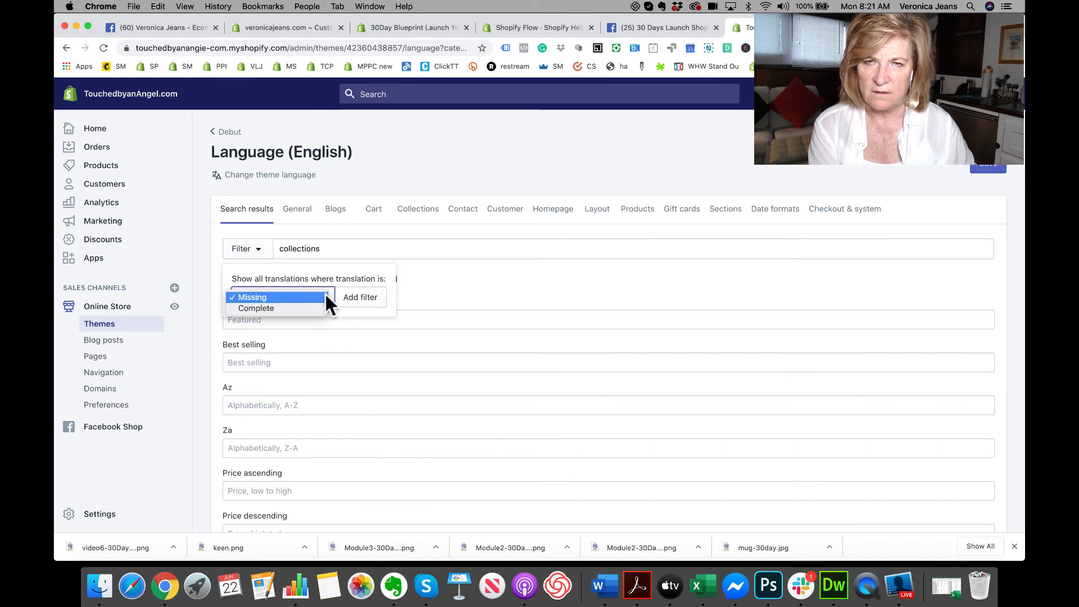
left_click(415, 277)
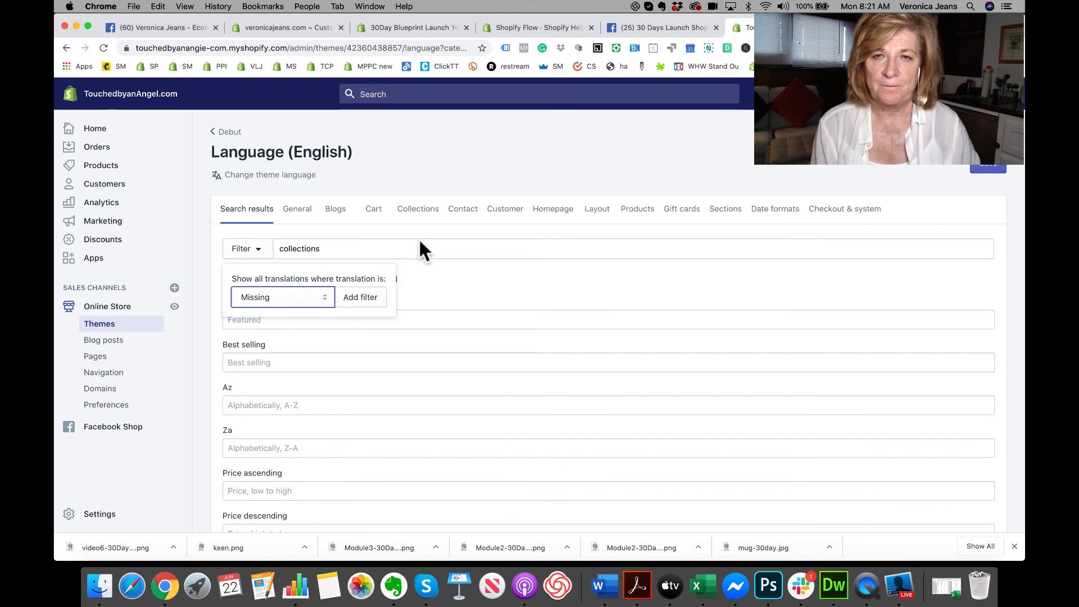
left_click(441, 284)
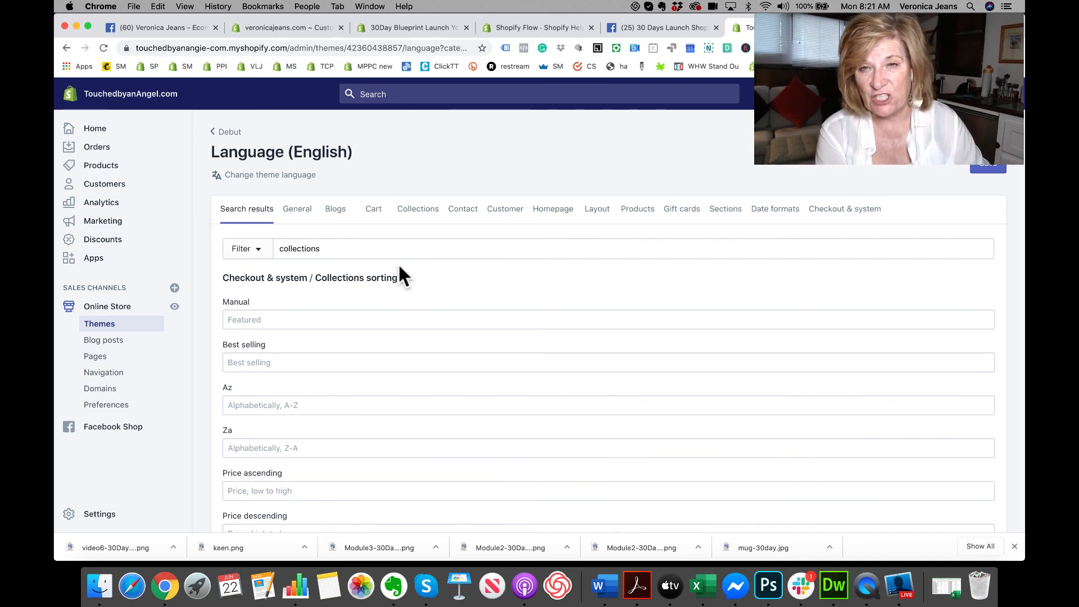
Review the Gift cards wording of the theme language, from the issued title to the QR image text
left_click(685, 210)
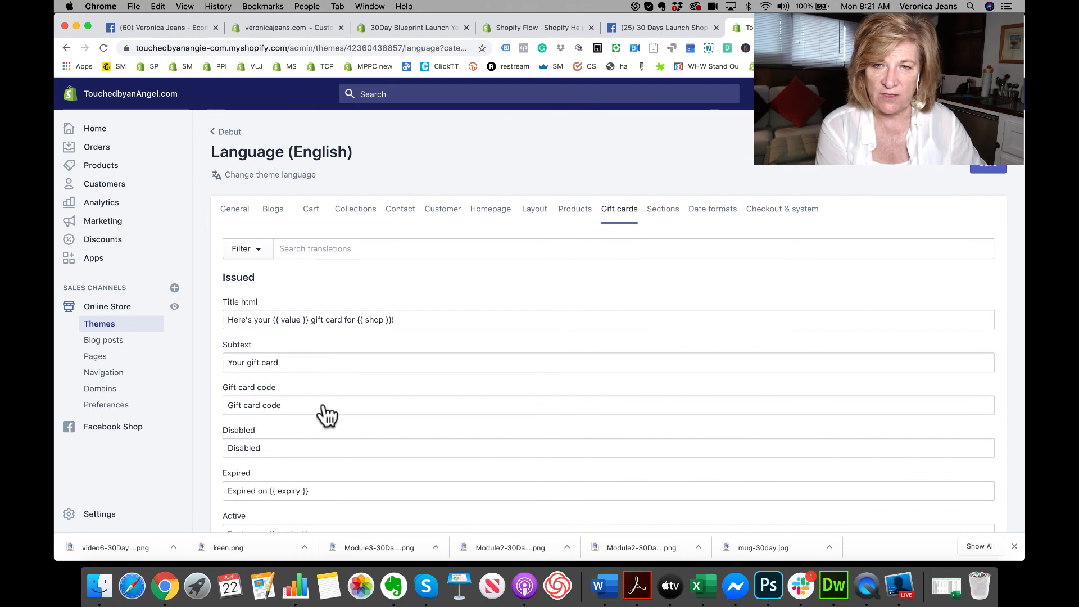
scroll(325, 404, "down", 5)
scroll(325, 404, "down", 5)
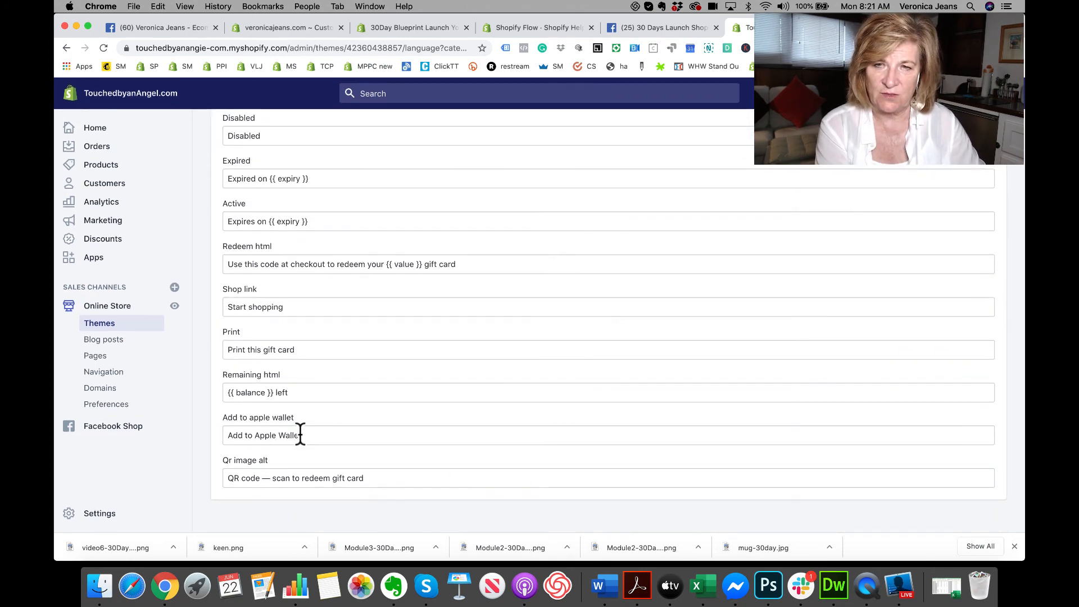
scroll(304, 393, "up", 10)
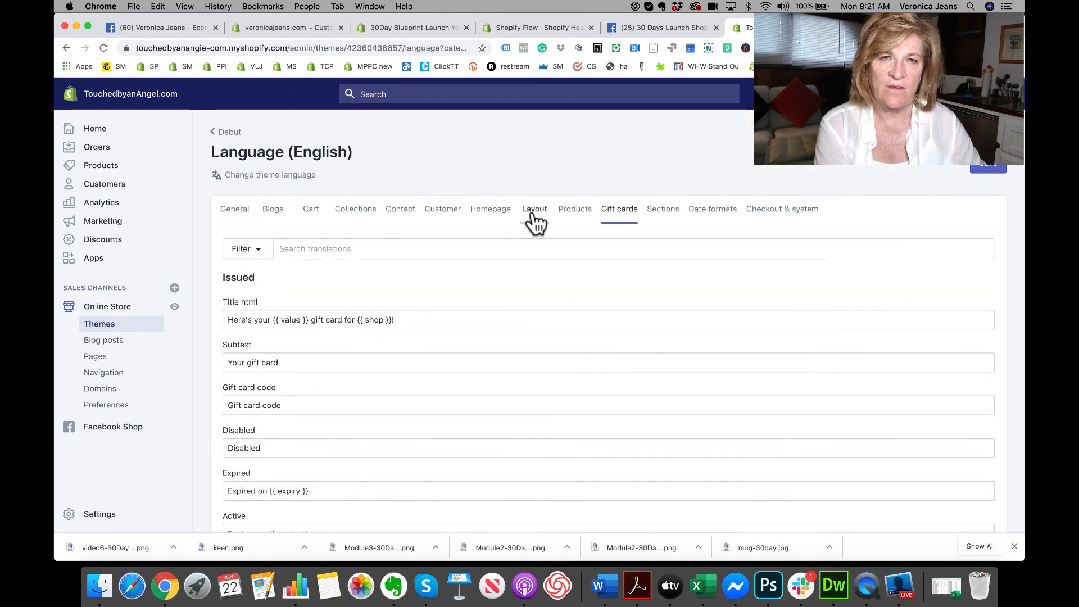
Look over the theme language's Checkout & system wording, from the sentence connectors to the general checkout texts
left_click(762, 213)
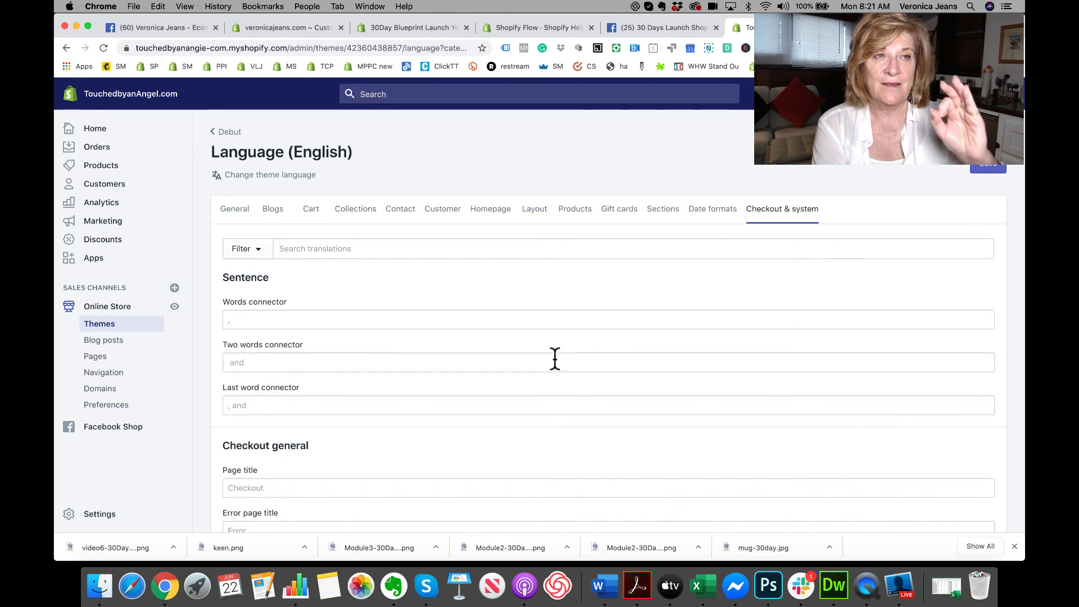
scroll(554, 359, "down", 10)
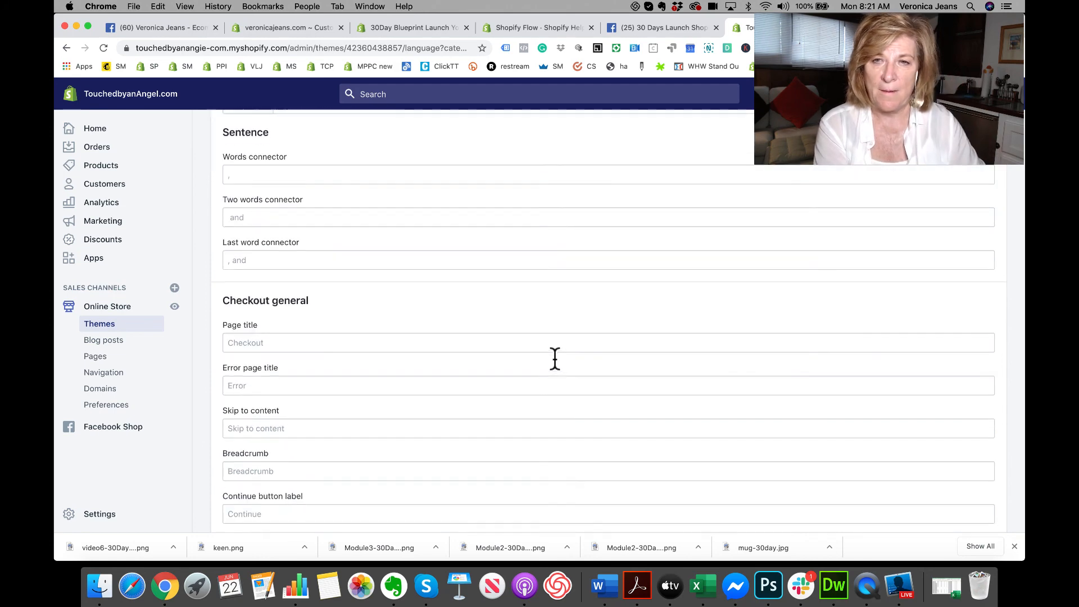
scroll(555, 359, "down", 1)
scroll(555, 360, "up", 1)
scroll(555, 359, "up", 10)
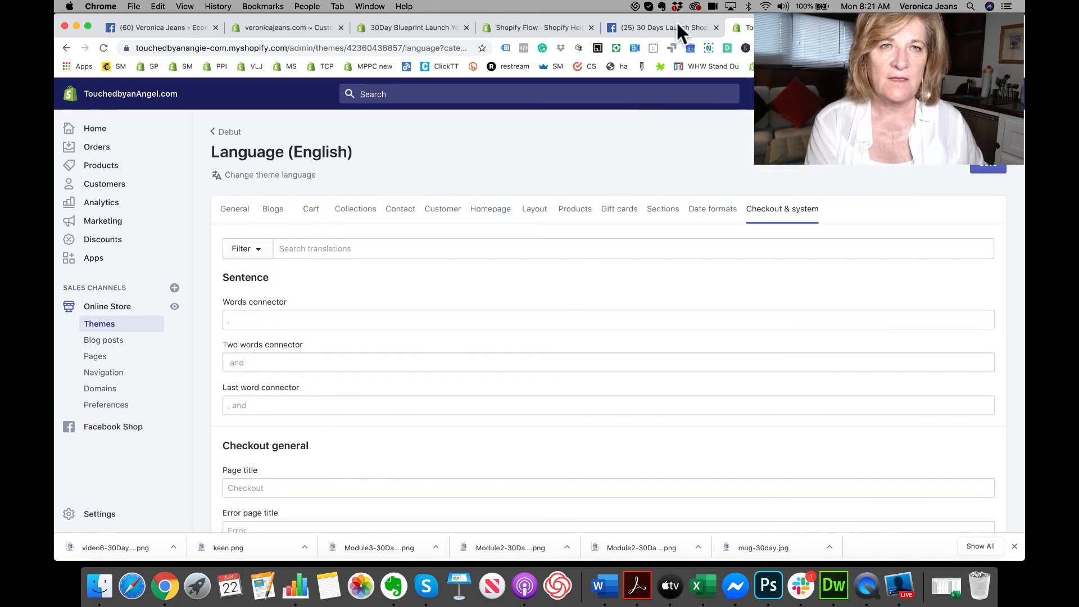
Switch to the 30 Days Launch Shopify Facebook group and look through its Units down to Video #4
left_click(665, 28)
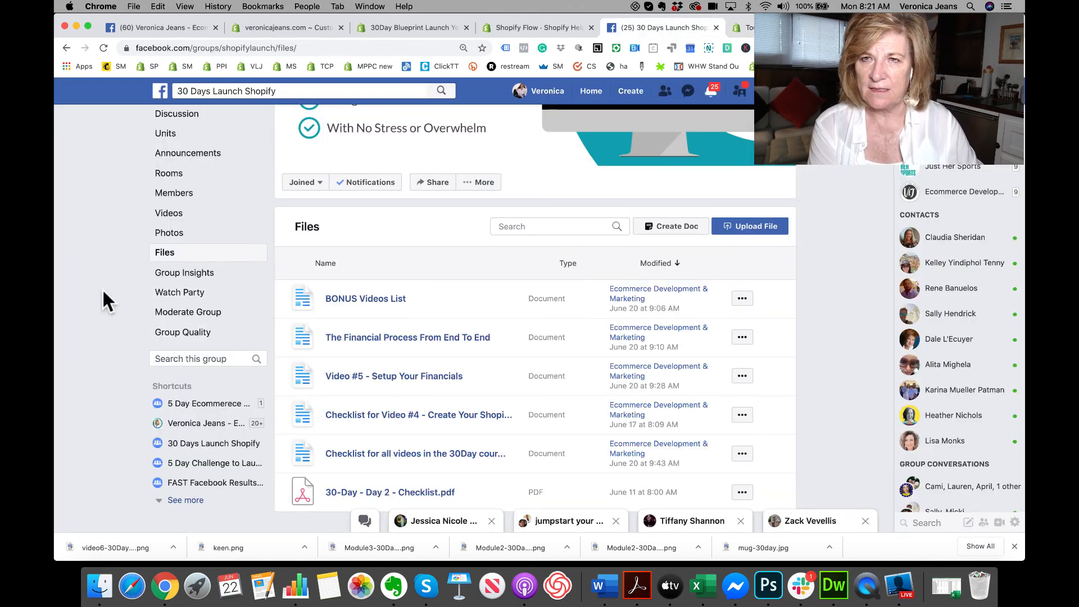
scroll(178, 173, "up", 1)
left_click(171, 145)
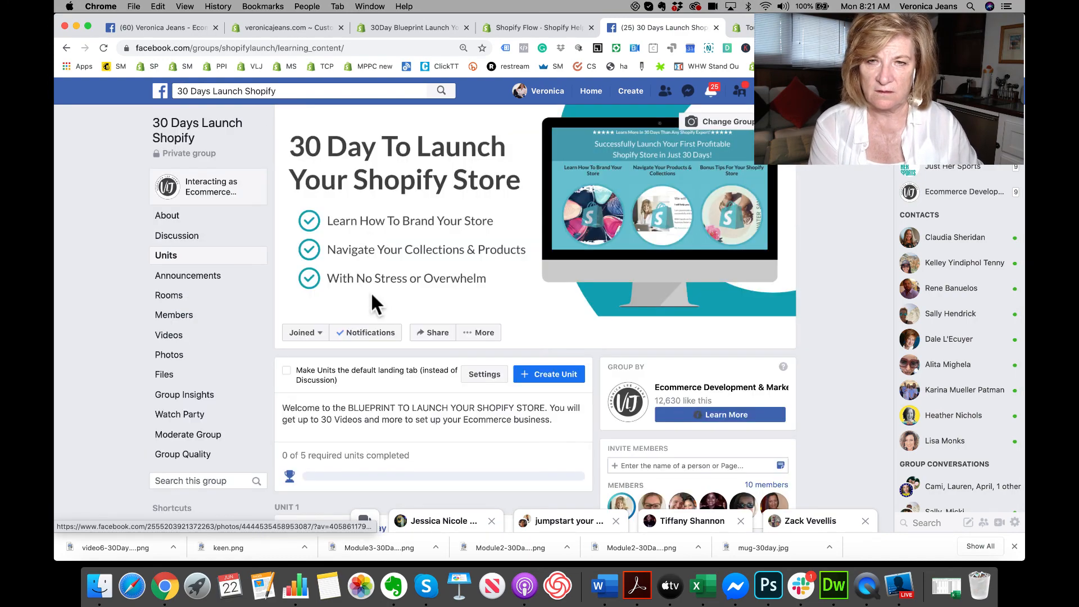
scroll(372, 298, "down", 15)
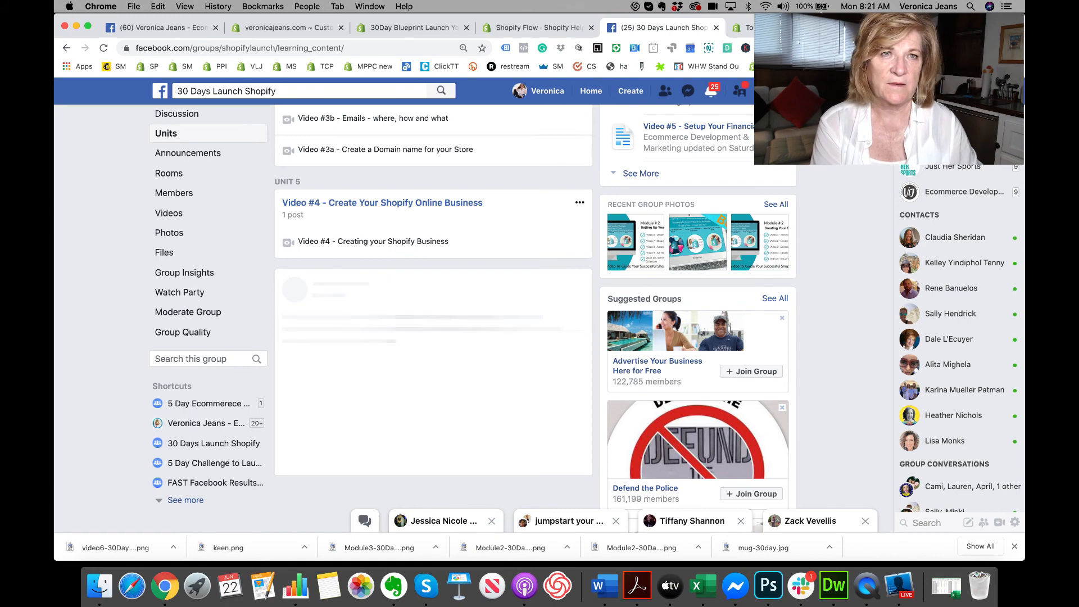
Return to the TouchedbyanAngel.com Shopify admin and view the Files page in the store settings
left_click(741, 28)
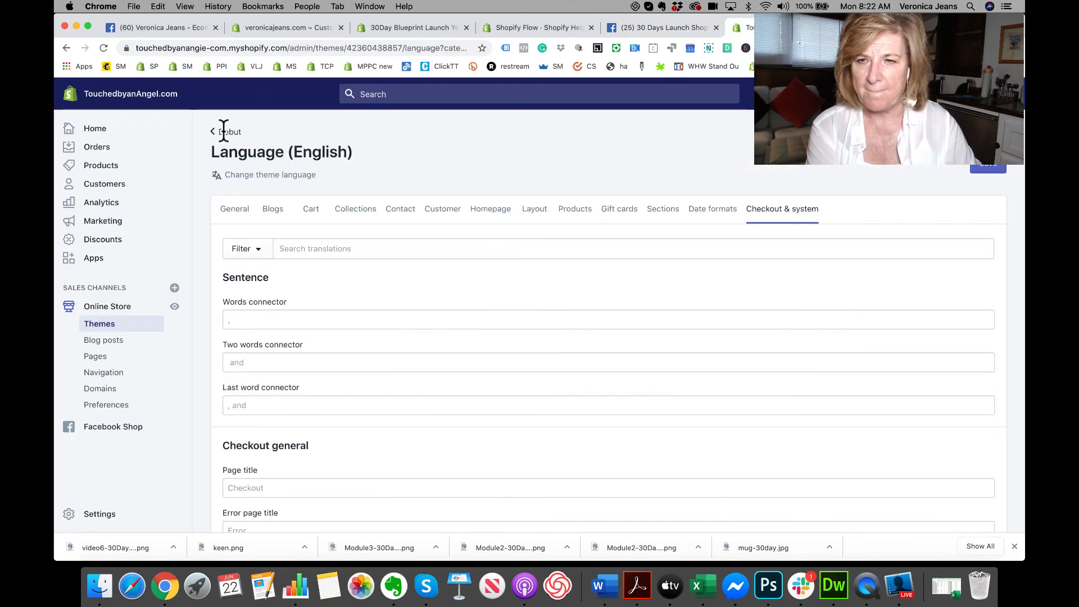
left_click(96, 515)
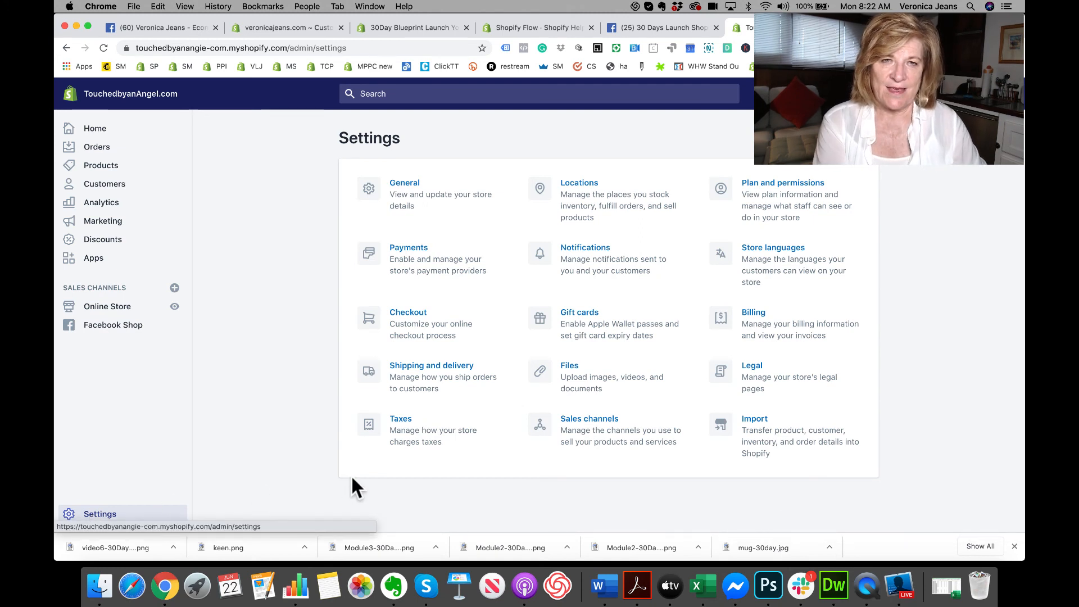
left_click(570, 366)
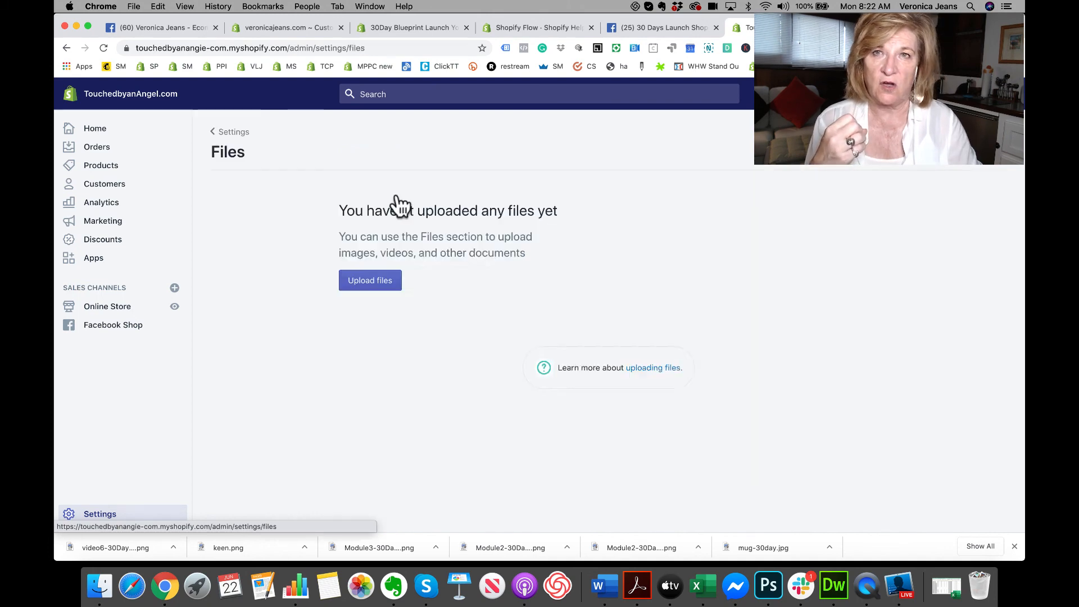
Switch to the other Shopify store, leave its checkout theme editor and open the Files page in its settings
left_click(287, 31)
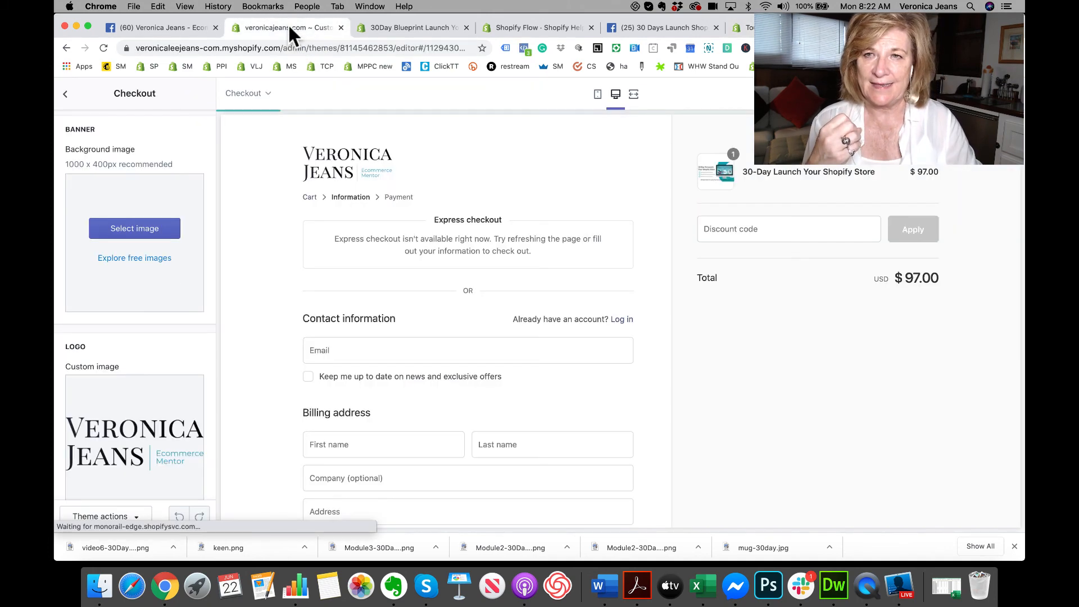
left_click(67, 94)
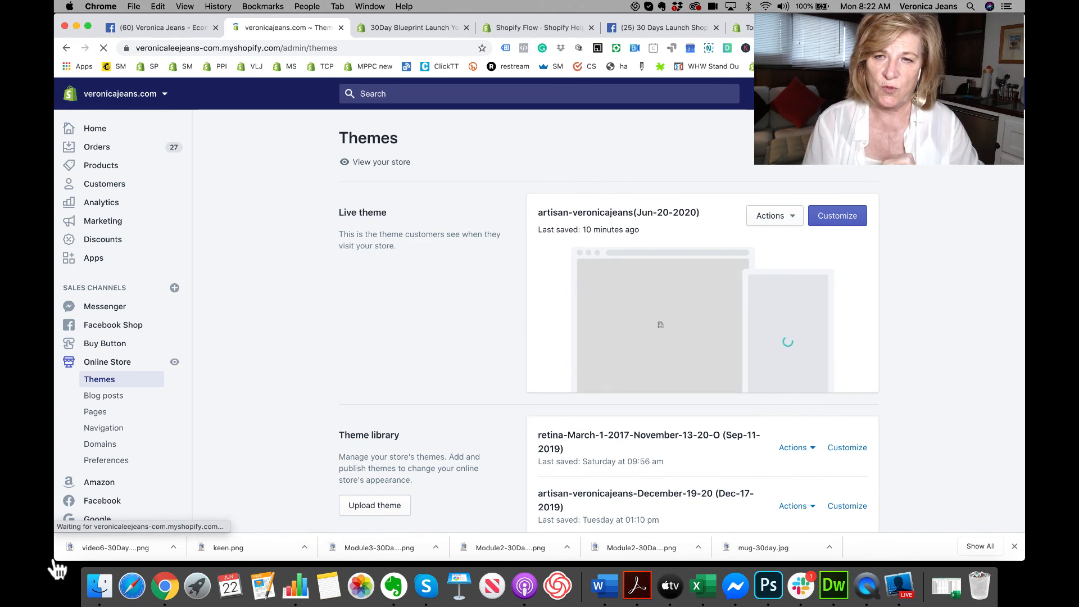
scroll(104, 433, "down", 1)
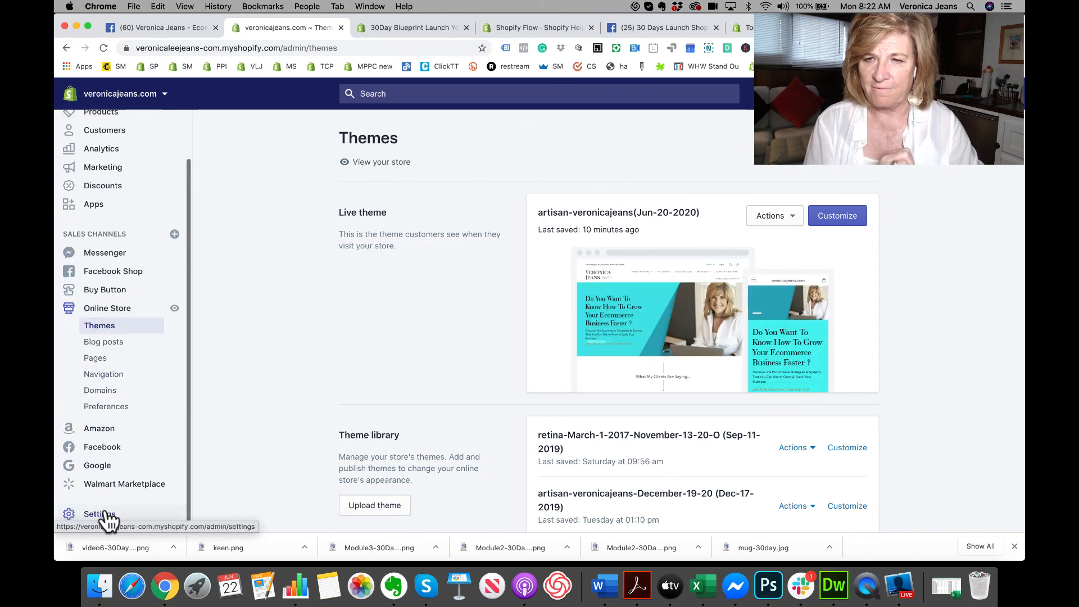
left_click(104, 514)
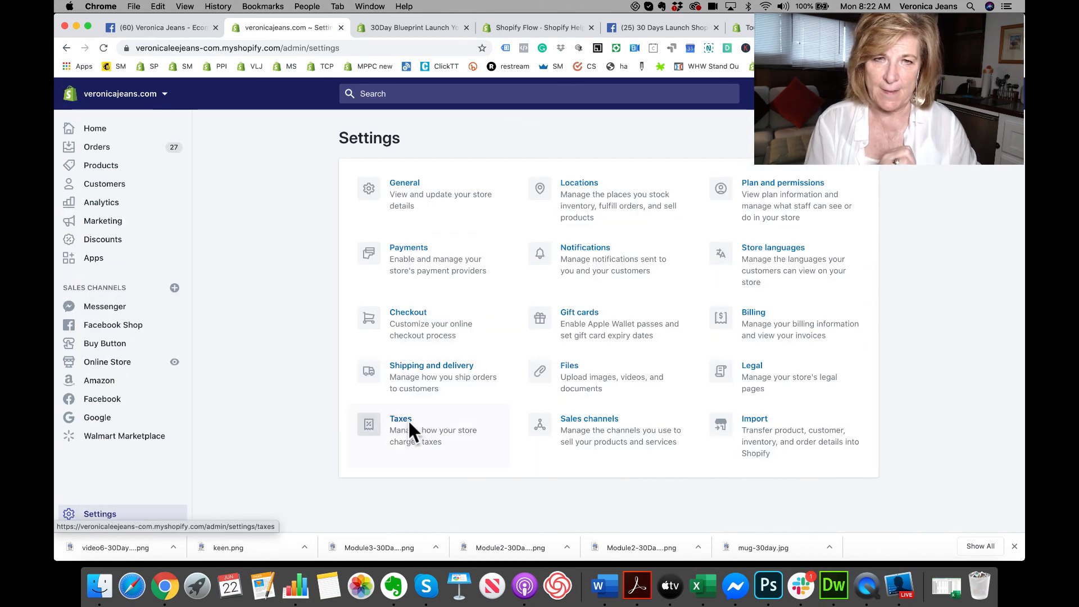
left_click(570, 367)
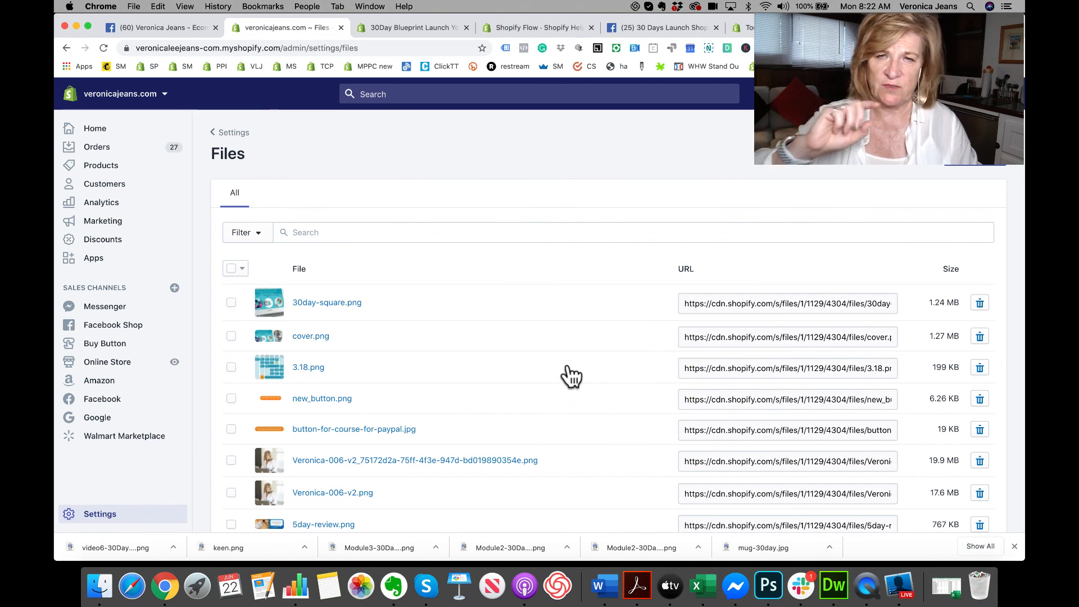
Look through the store's list of uploaded images, videos and PDFs, and return to the start of the list
scroll(572, 376, "down", 5)
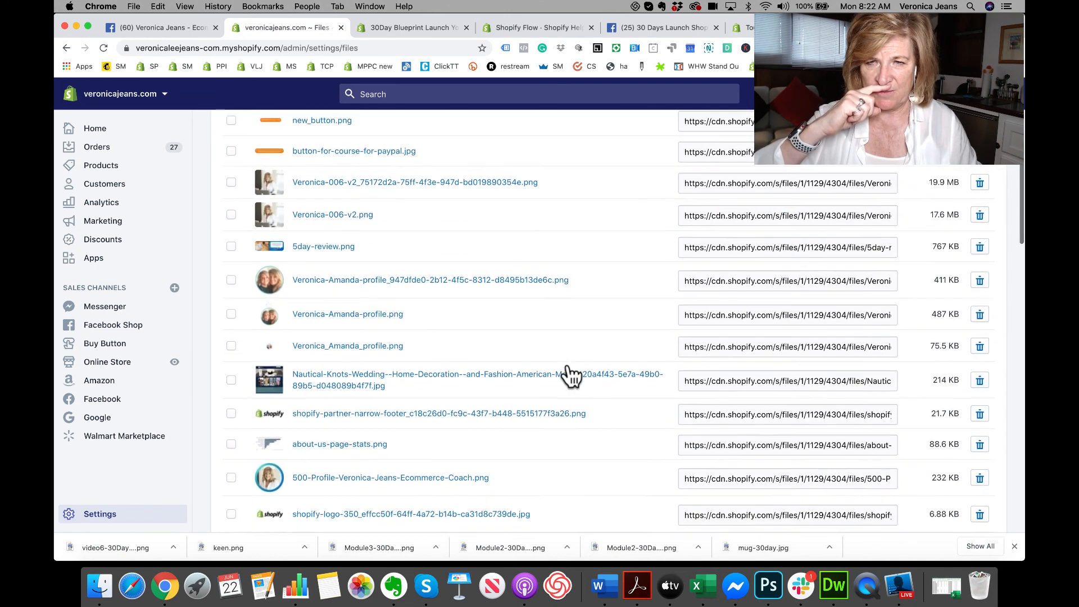
scroll(472, 411, "down", 6)
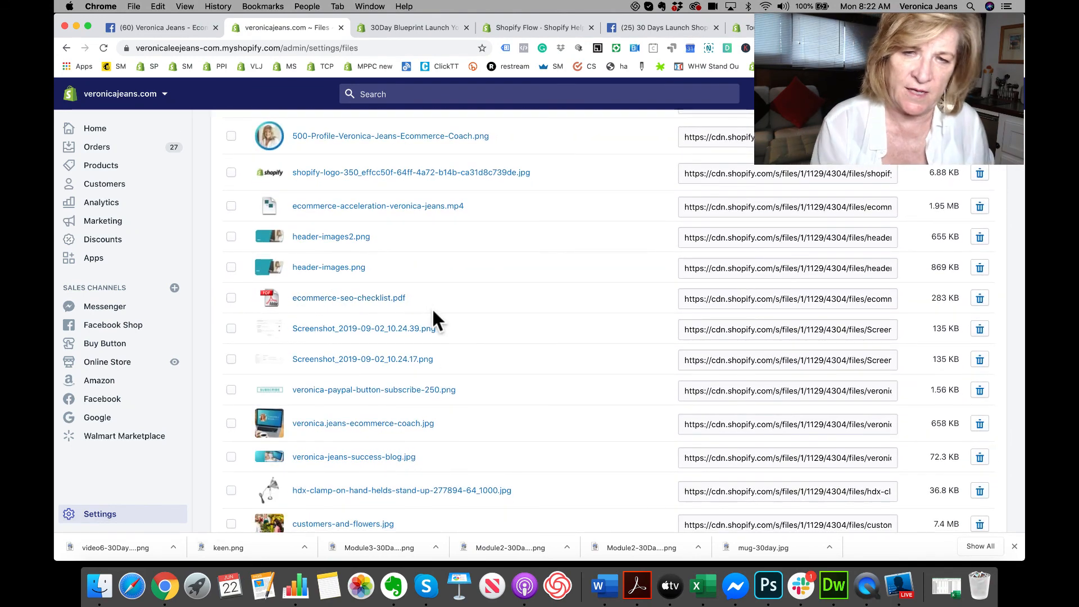
scroll(450, 337, "down", 2)
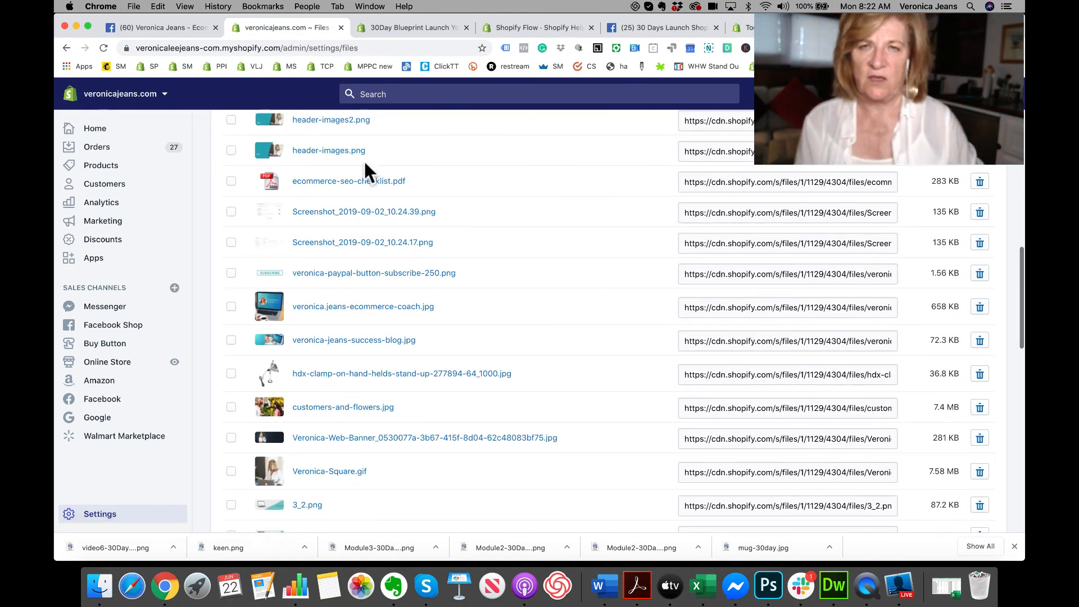
scroll(385, 309, "down", 3)
scroll(387, 306, "down", 5)
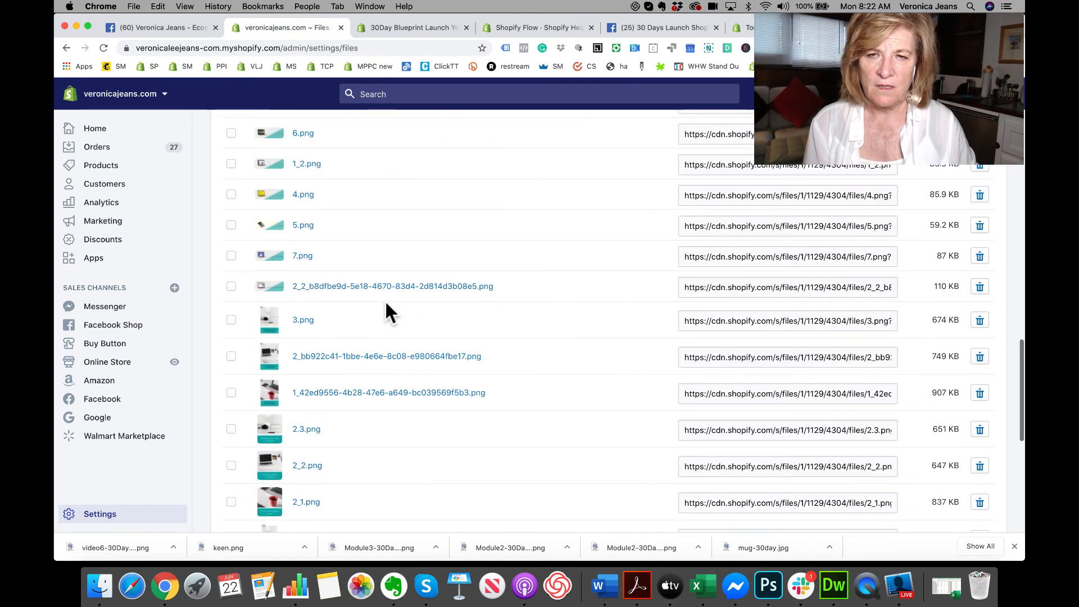
scroll(387, 307, "up", 10)
scroll(386, 307, "up", 15)
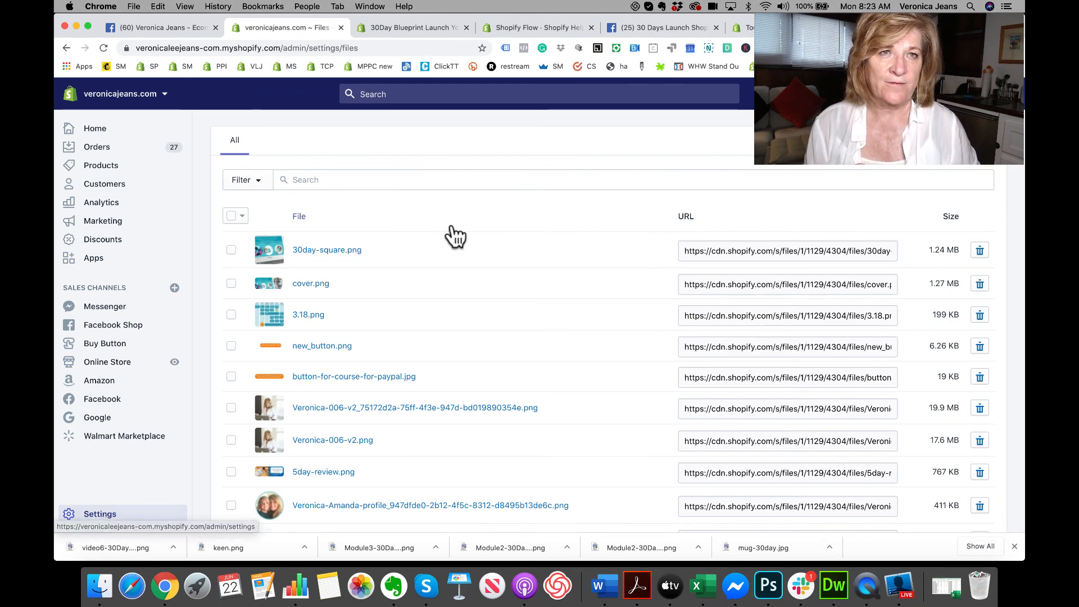
Return to TouchedbyanAngel.com's settings overview and switch to Ecamm Live
left_click(779, 28)
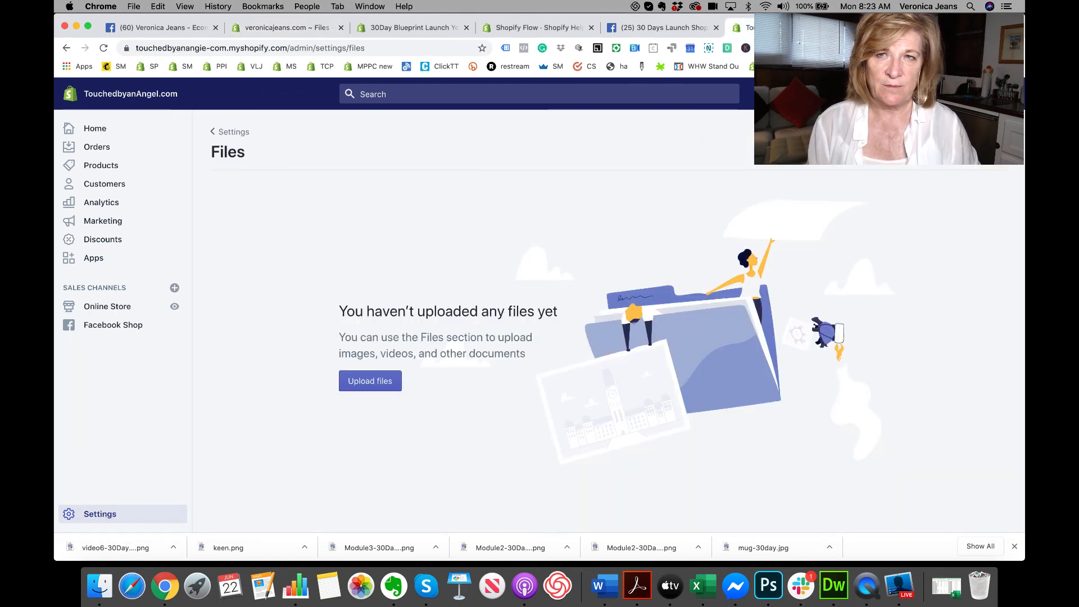
left_click(90, 514)
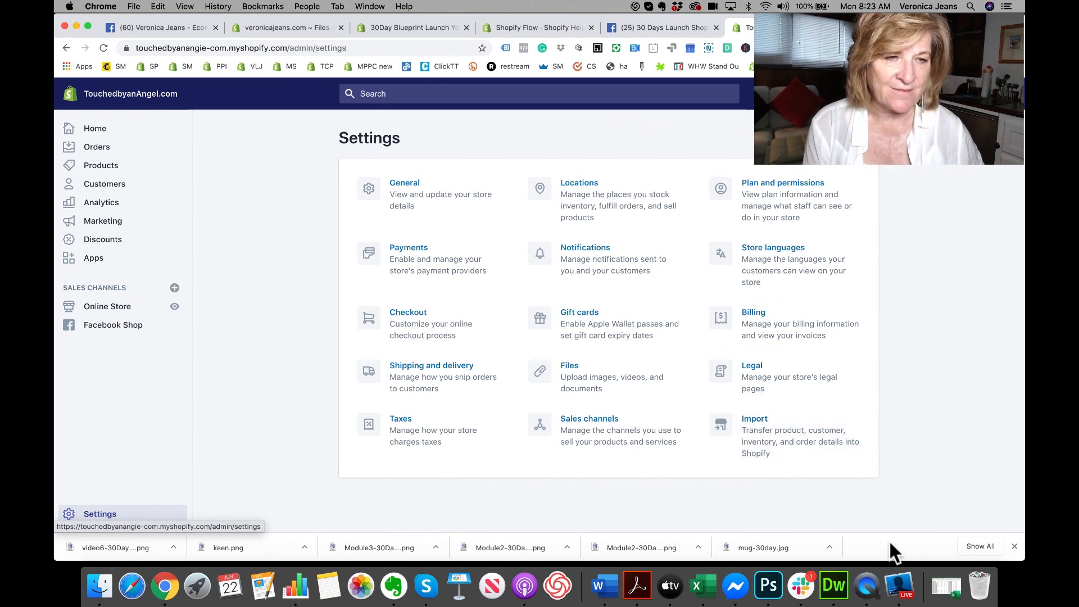
left_click(899, 584)
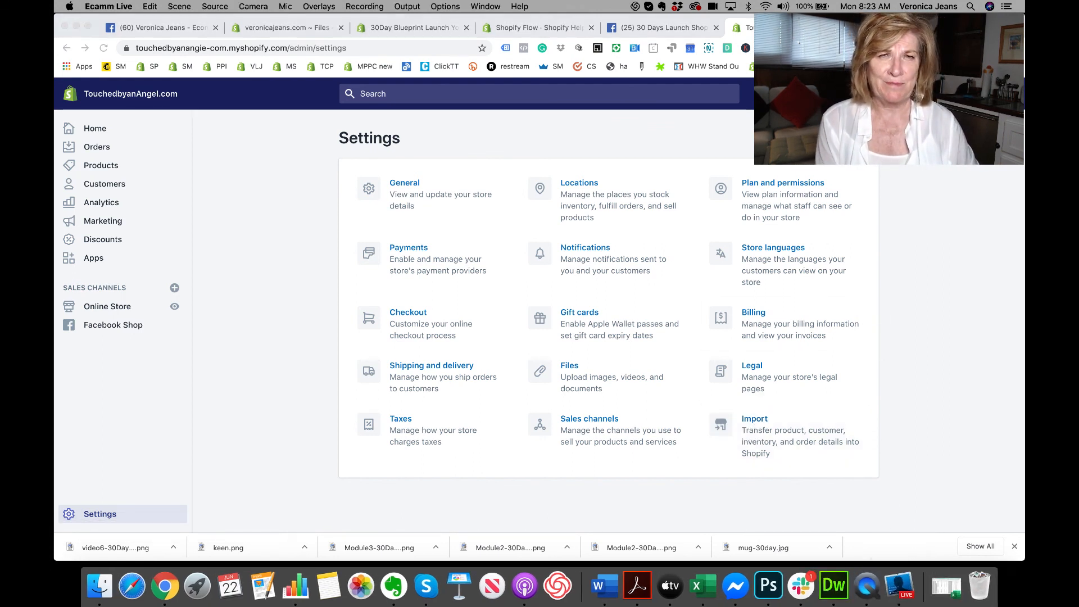